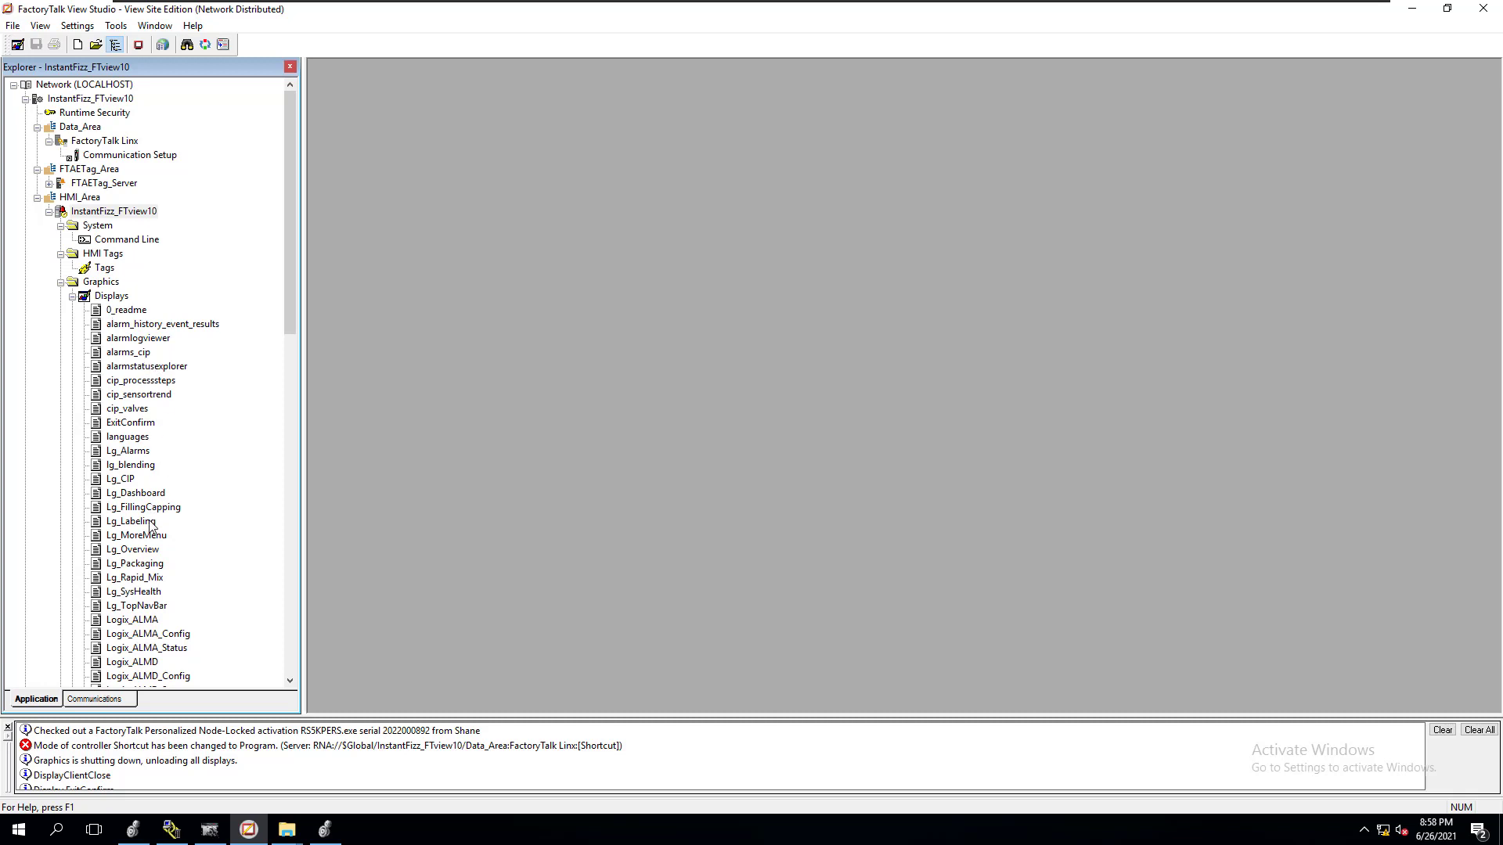
Open the Lg_Overview display, test-run it, then switch back to edit mode.
double_click(156, 550)
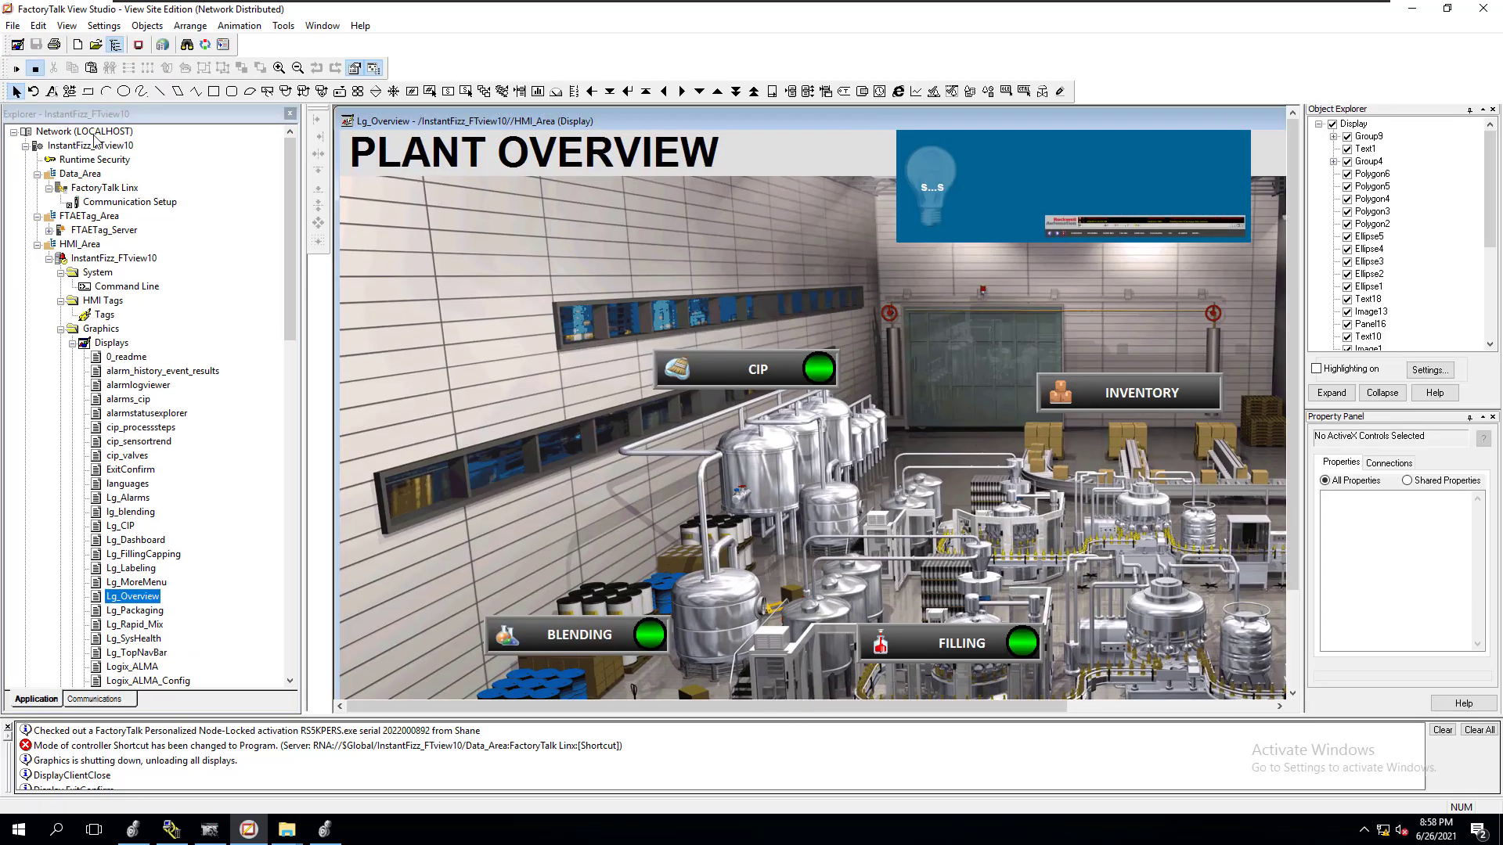
click(16, 68)
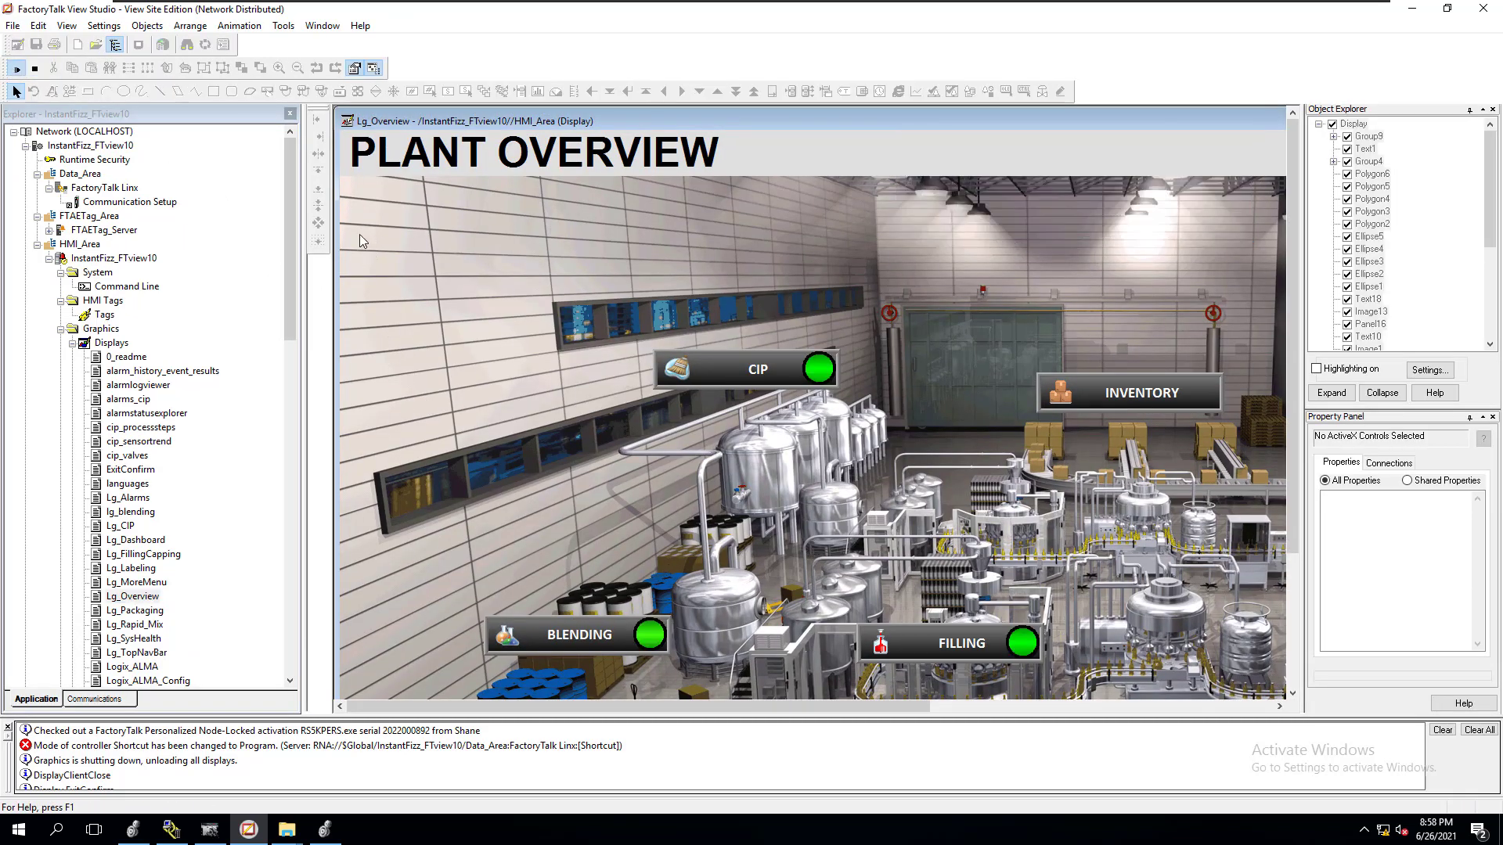
click(36, 68)
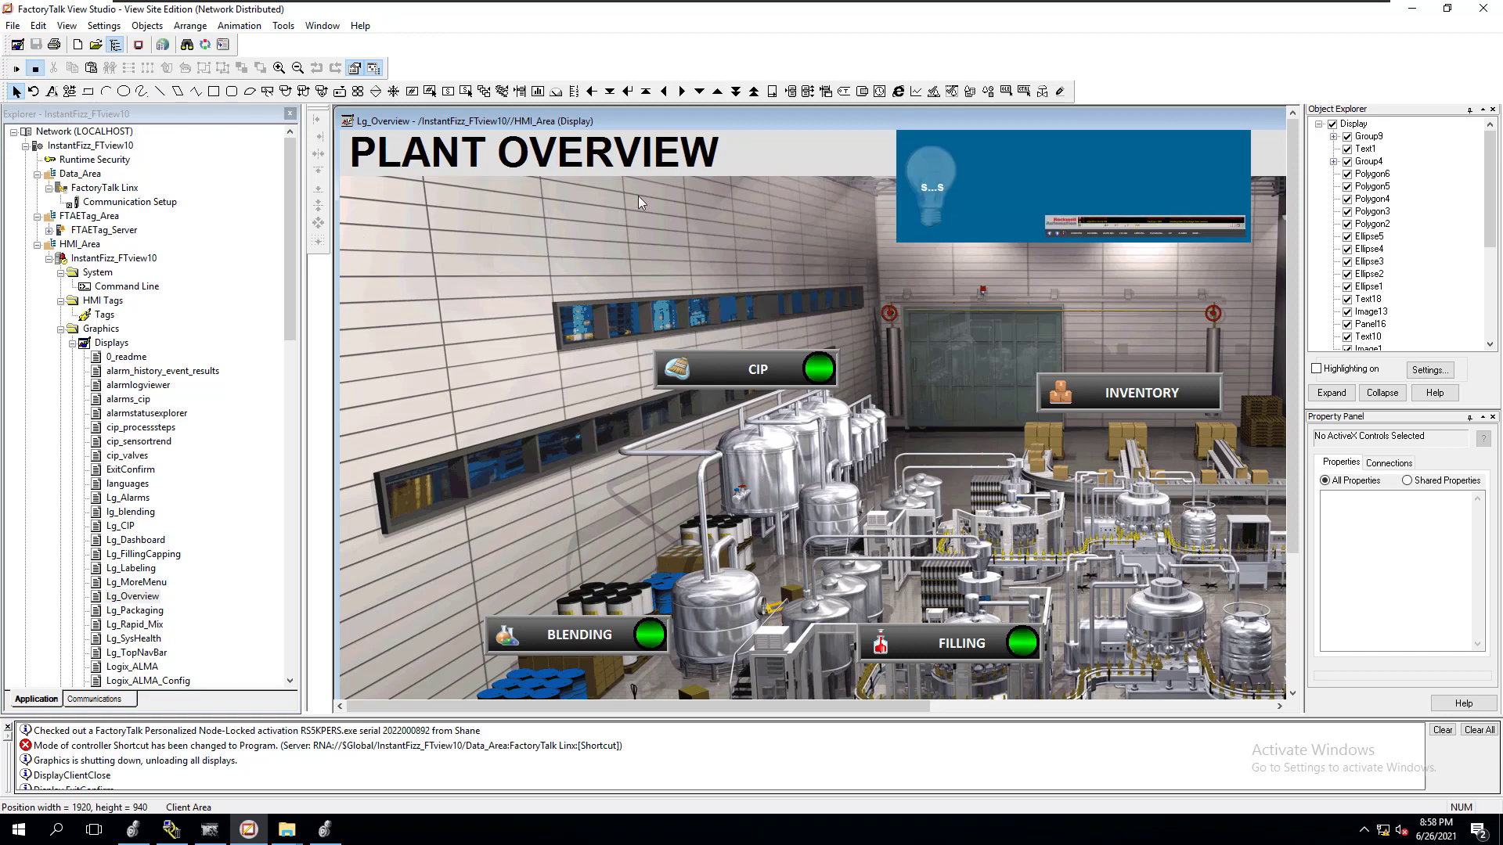
In PIDE Tesing SE Version, create a new folder named 'InstantFizzHMI_BackUp 06-26-2021'.
click(1412, 16)
right_click(899, 703)
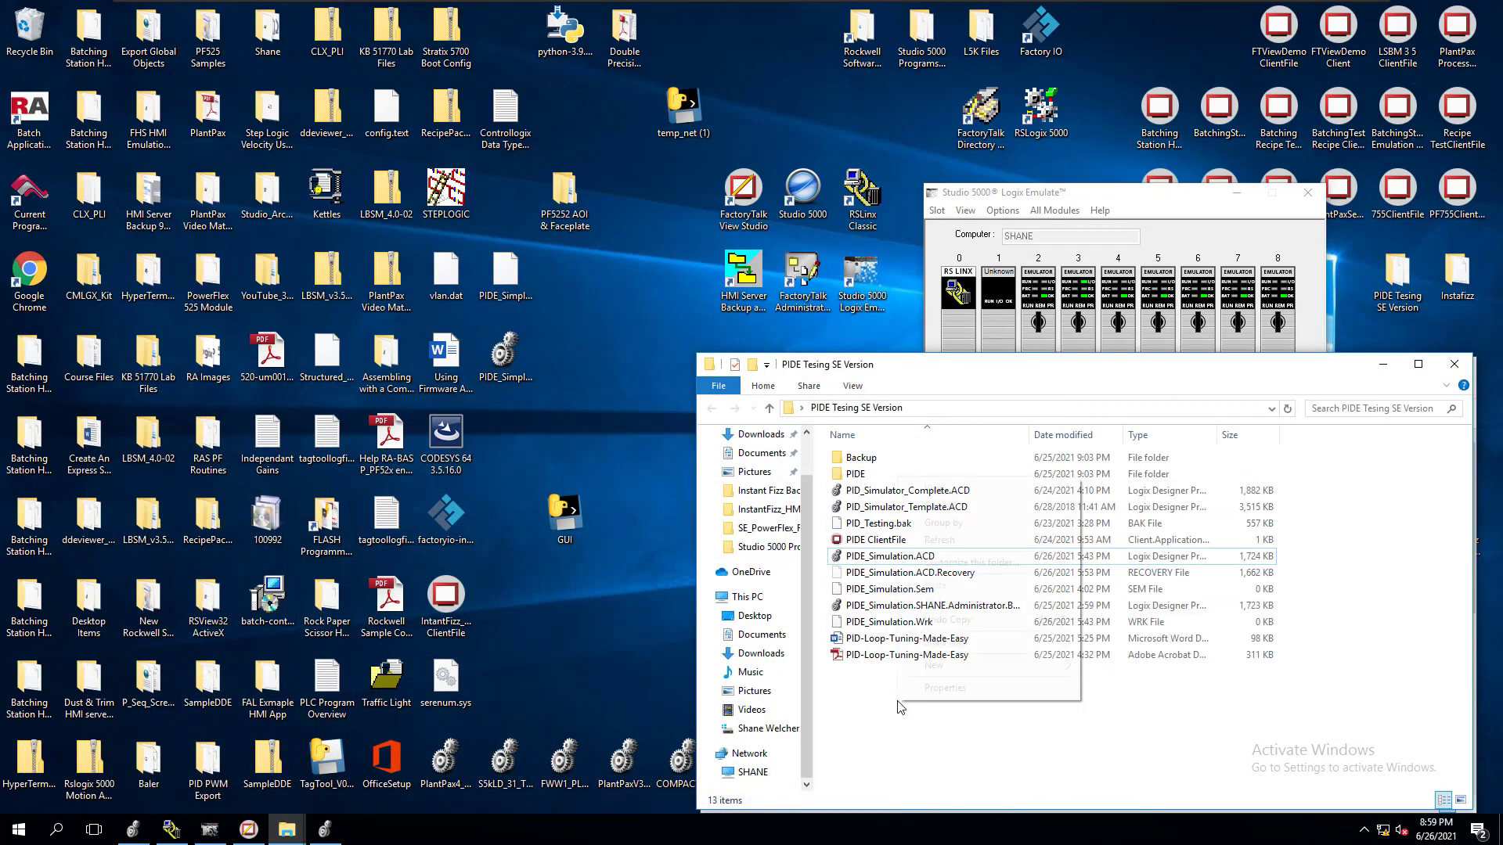
mouse_move(946, 666)
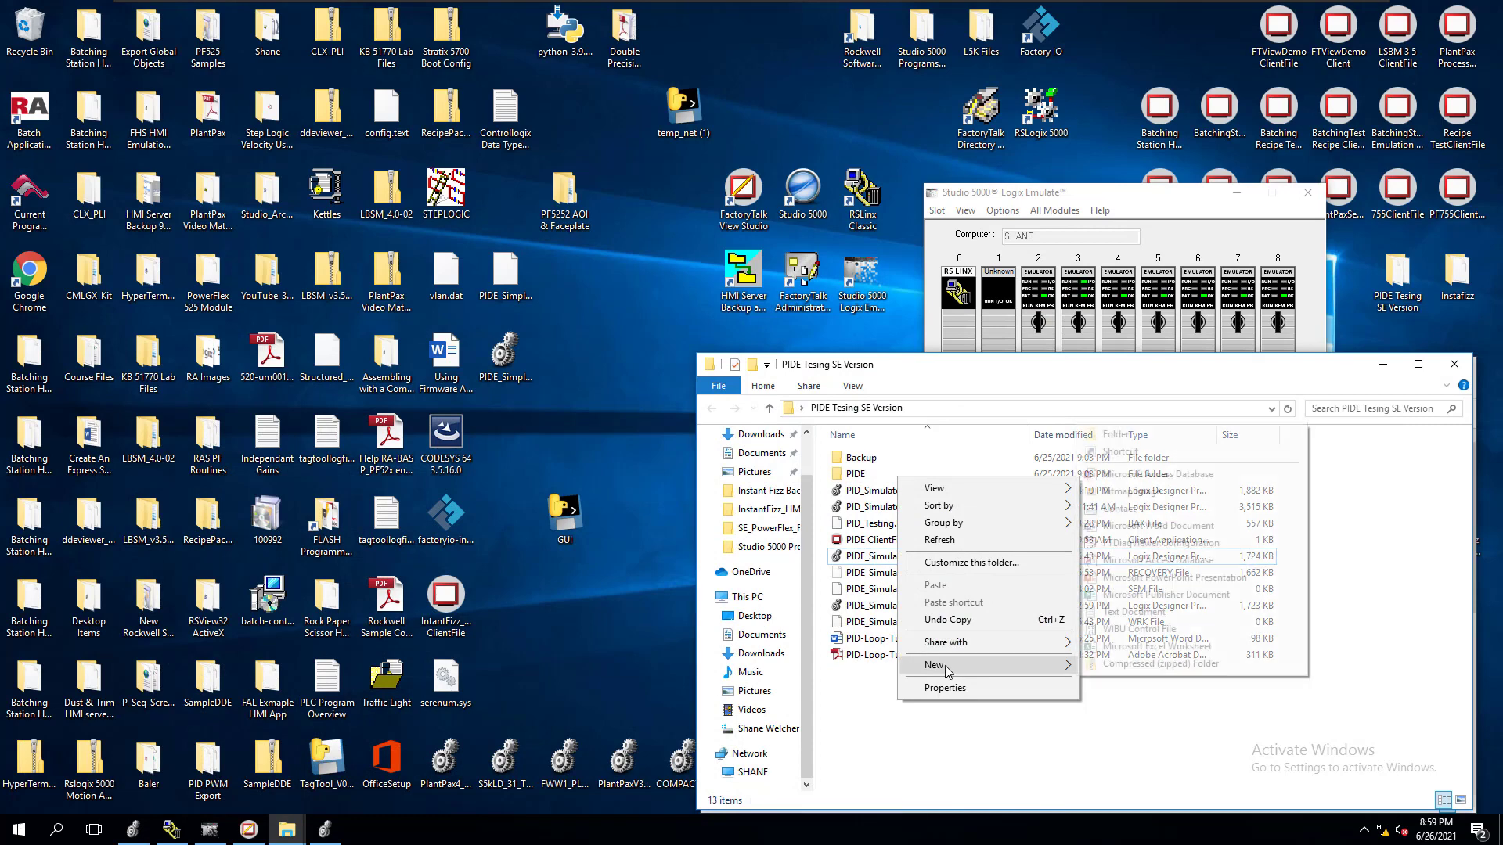
click(1130, 435)
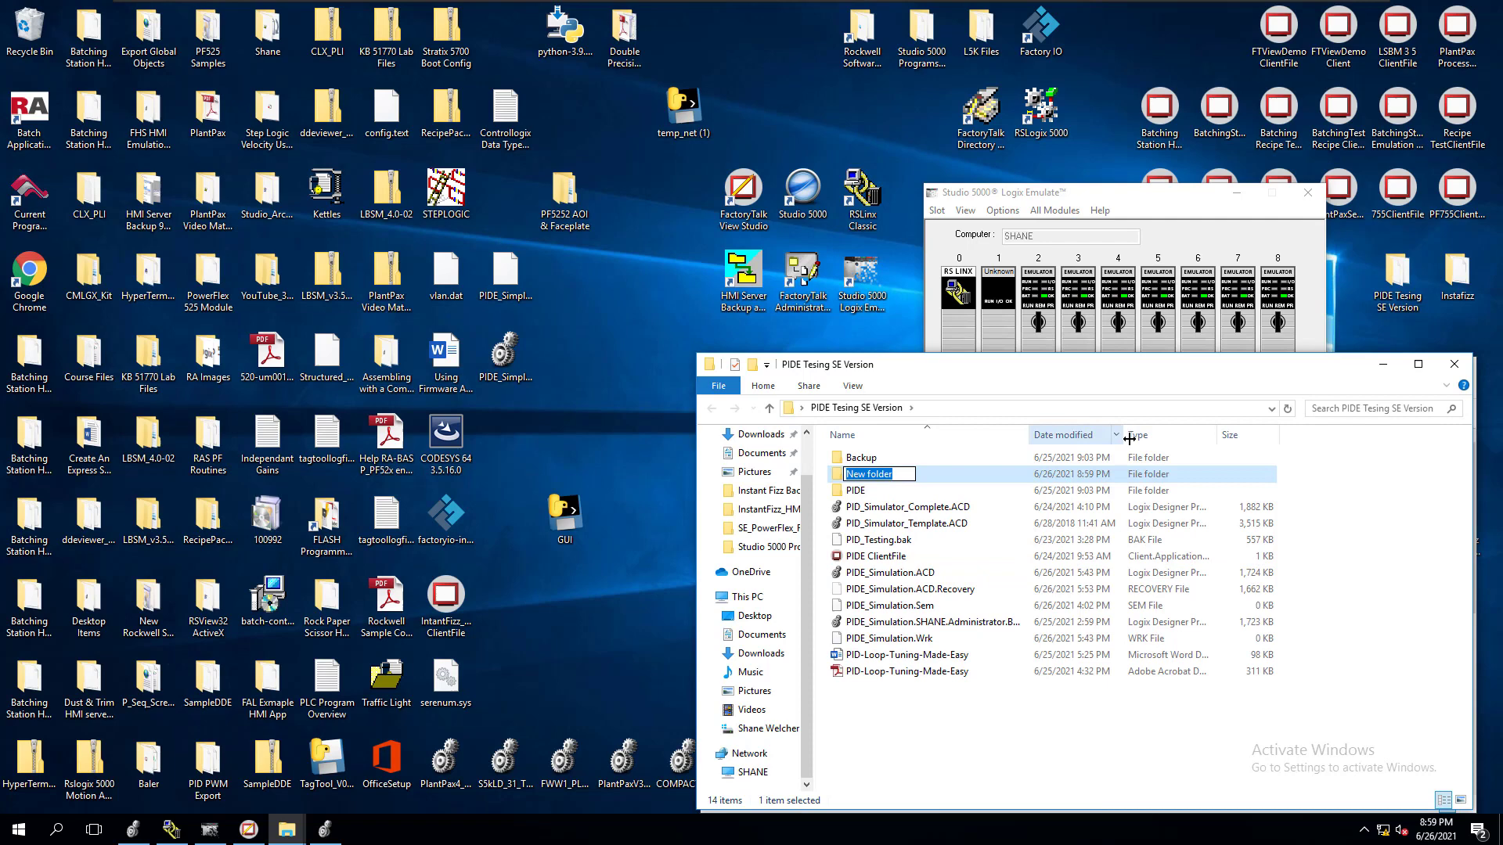
text(Init)
key(BackSpace)
key(BackSpace)
text(stantFizzHMI_BackUp)
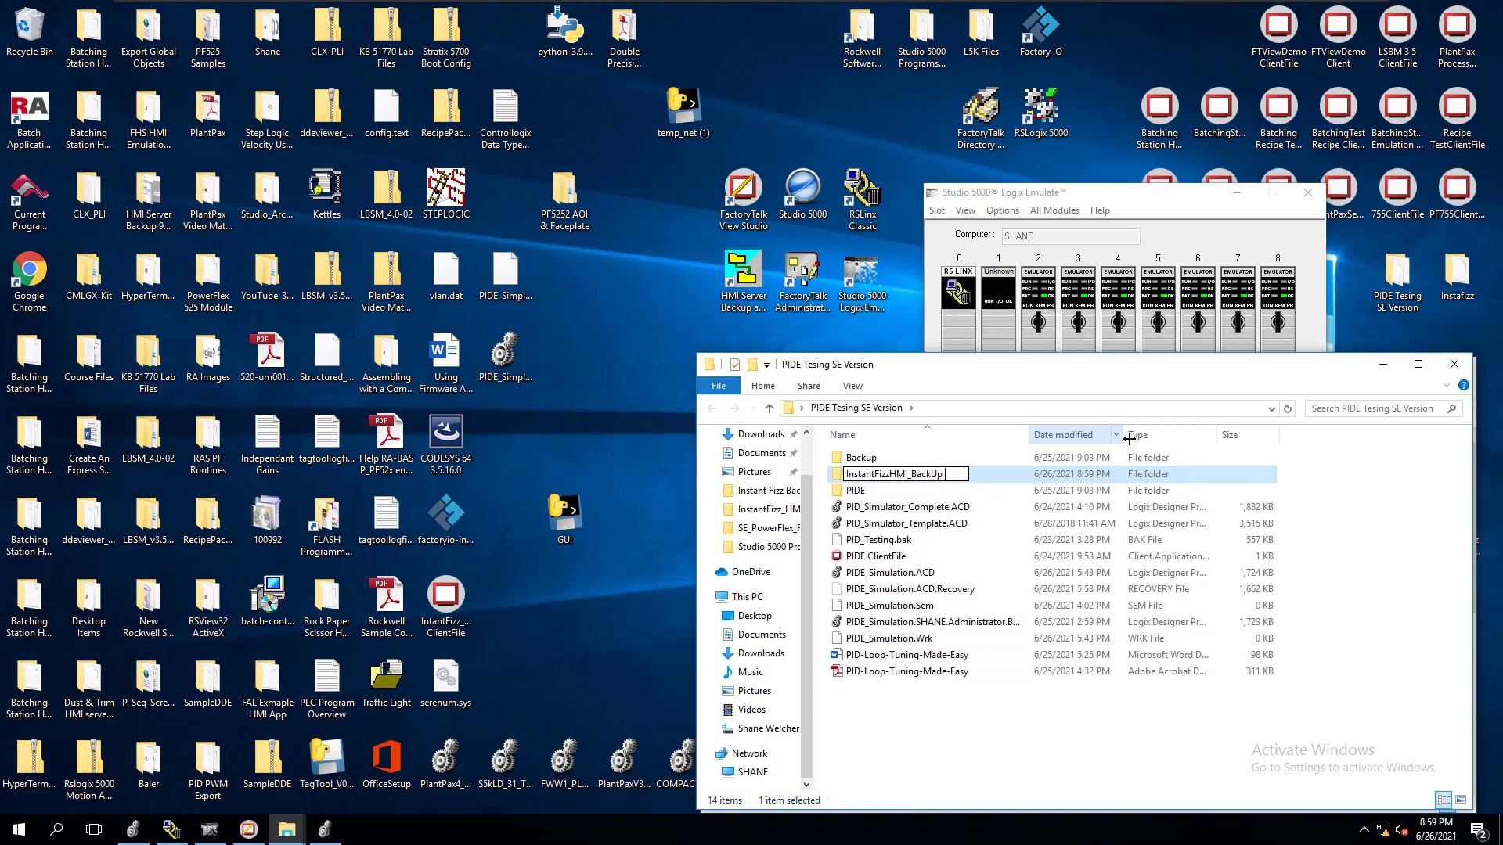
text( 06-26-2021)
key(Return)
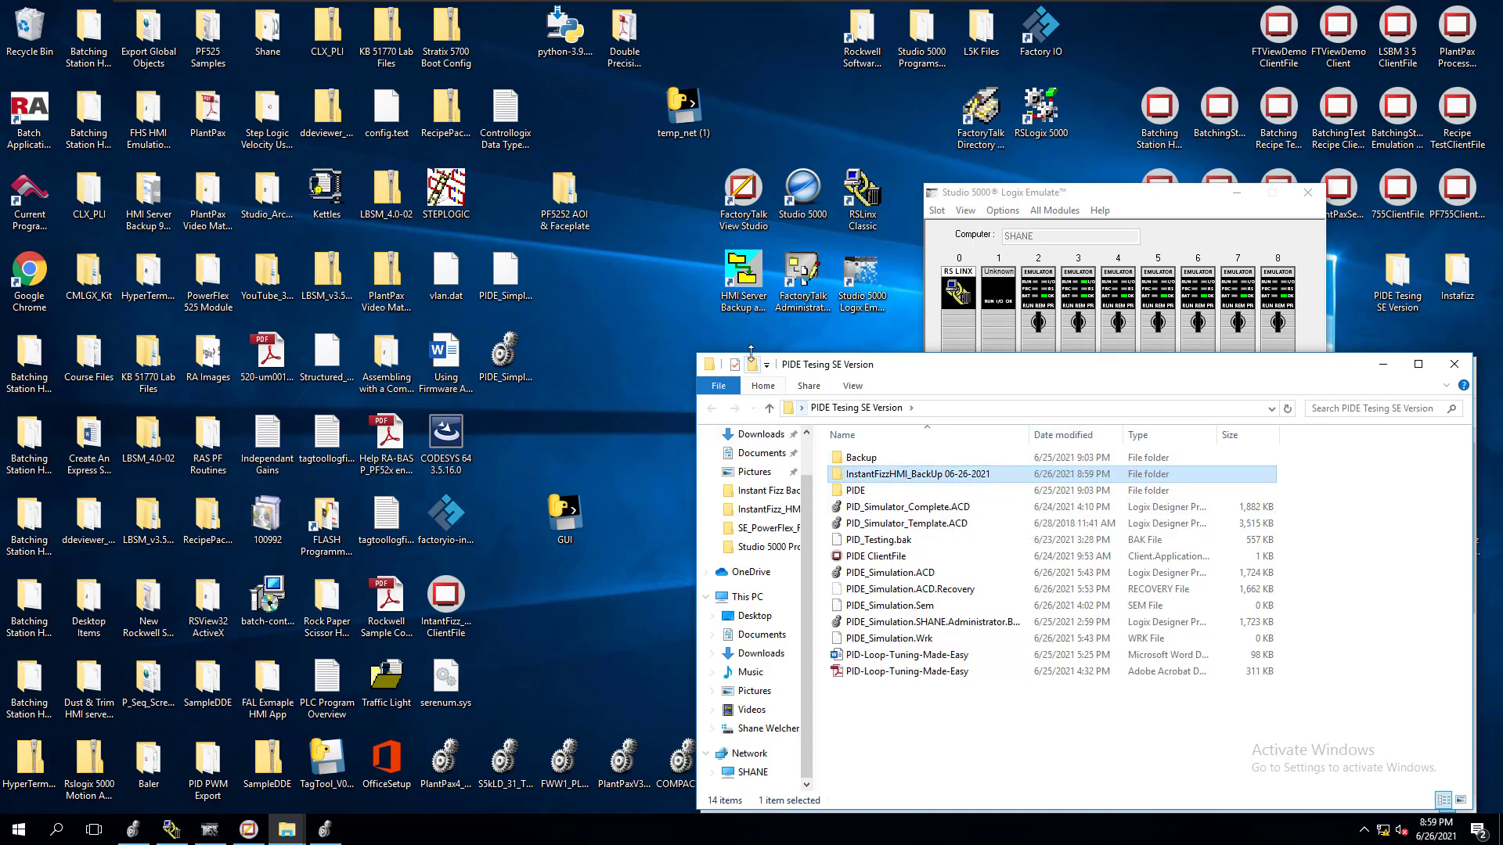
Launch FactoryTalk Administration Console on the Network directory and bring up InstantFizz_FTview10's actions.
click(811, 307)
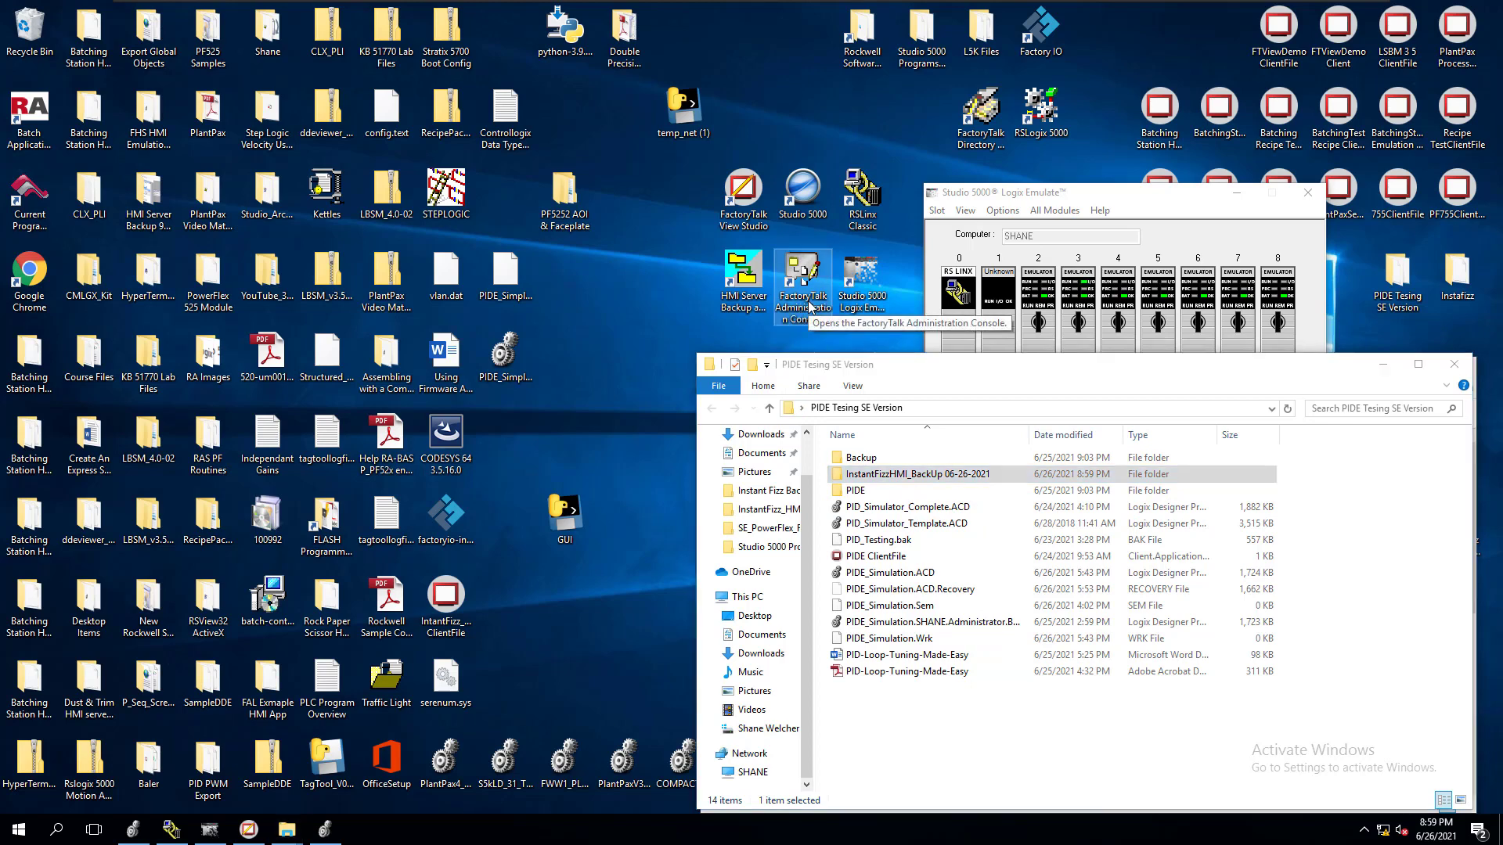
double_click(791, 309)
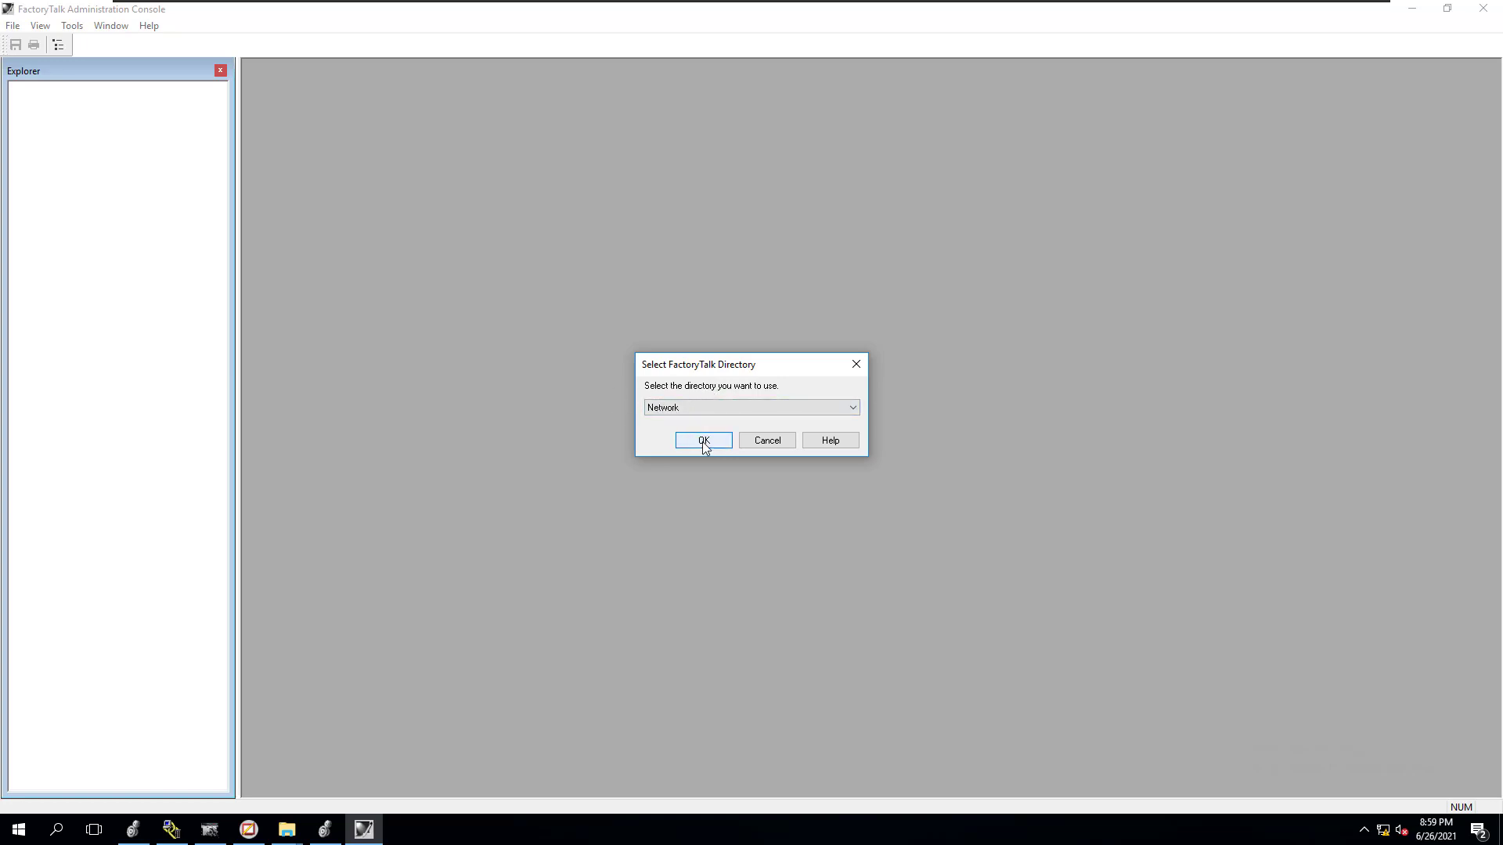
click(724, 408)
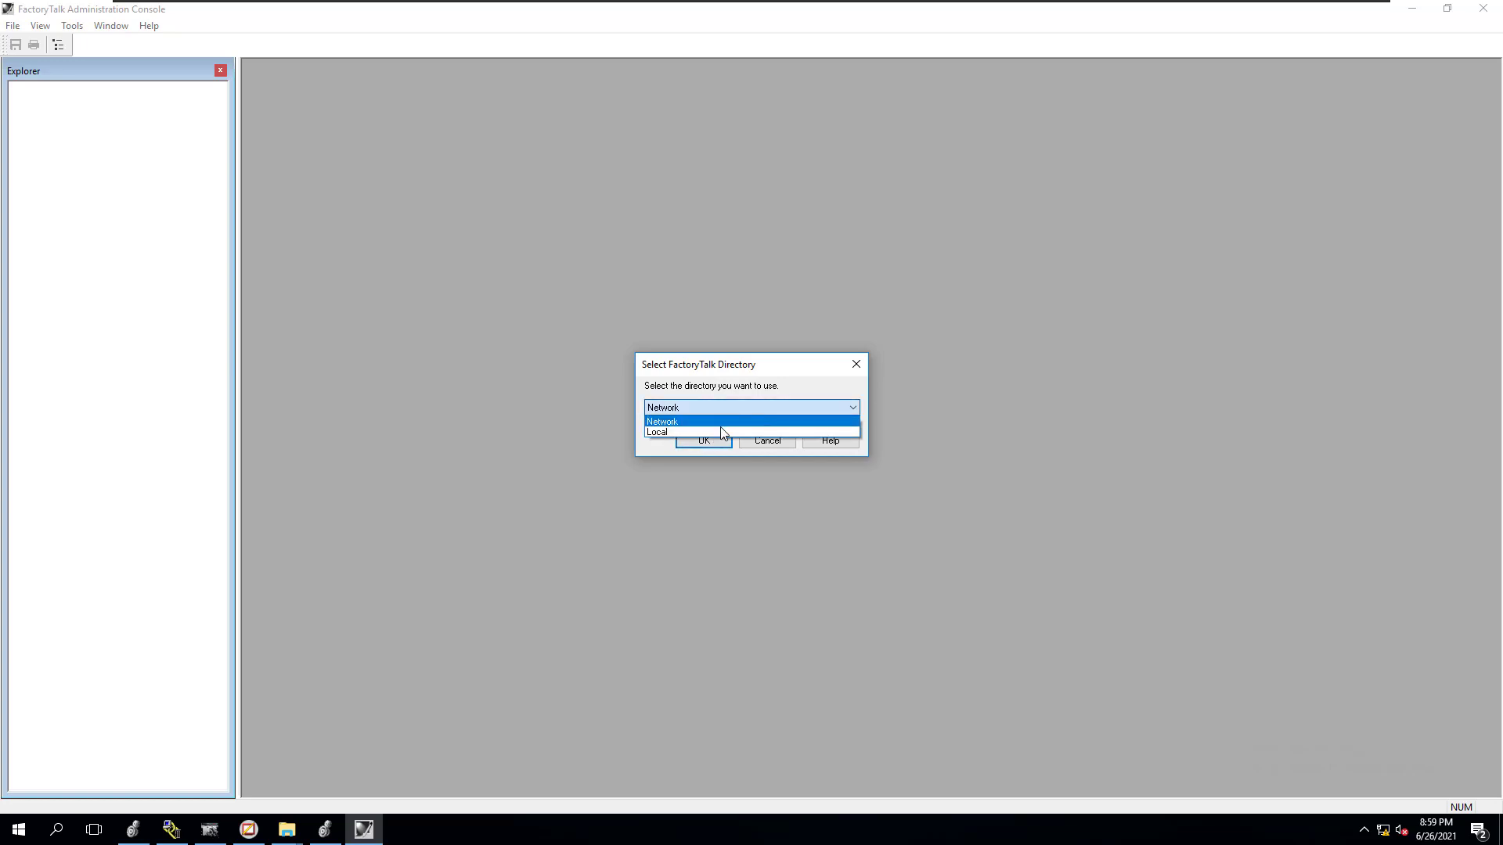
click(799, 384)
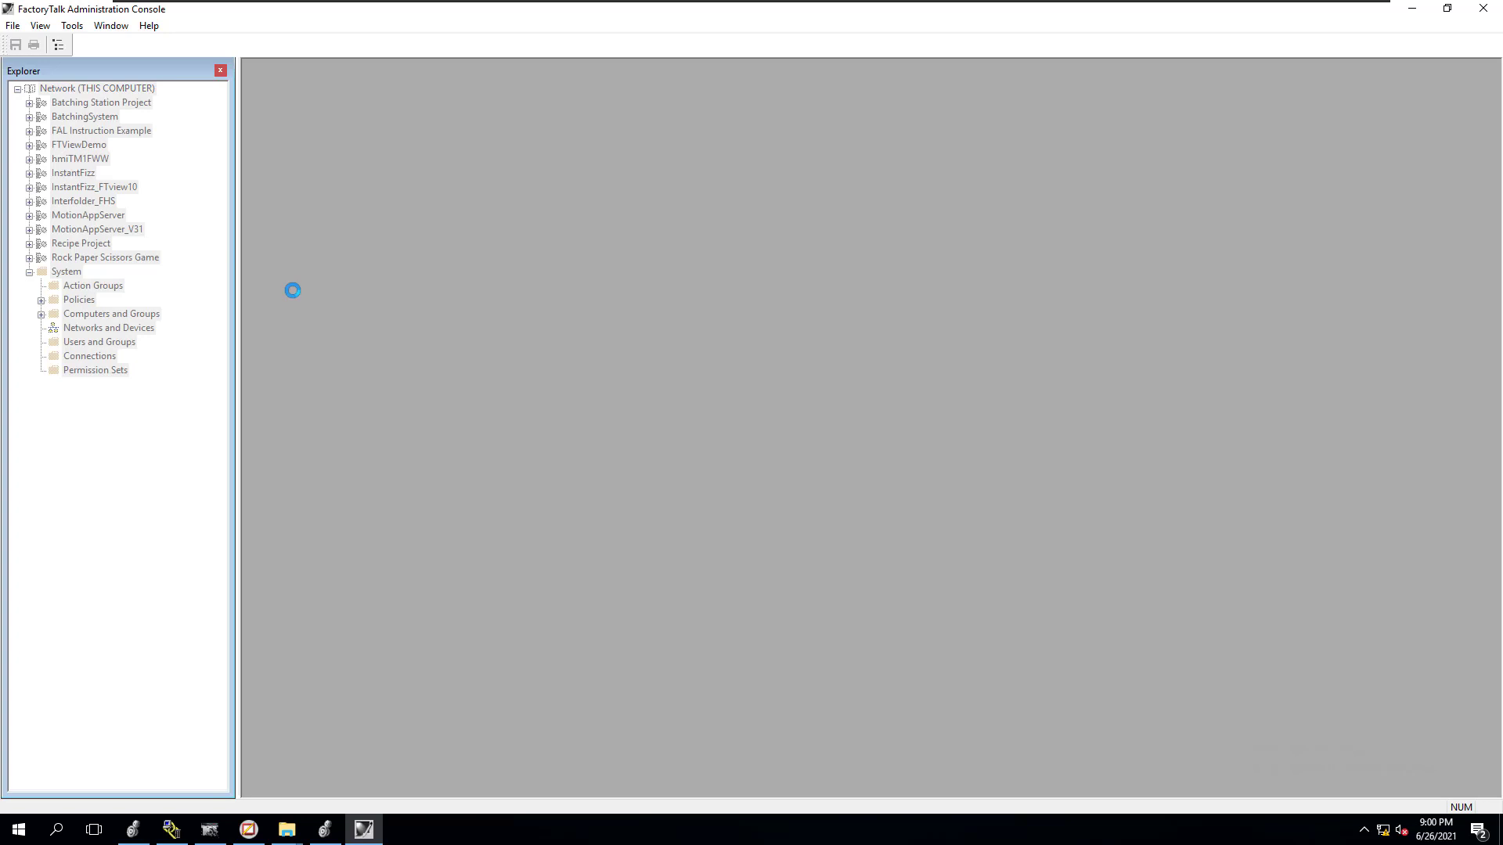
click(94, 188)
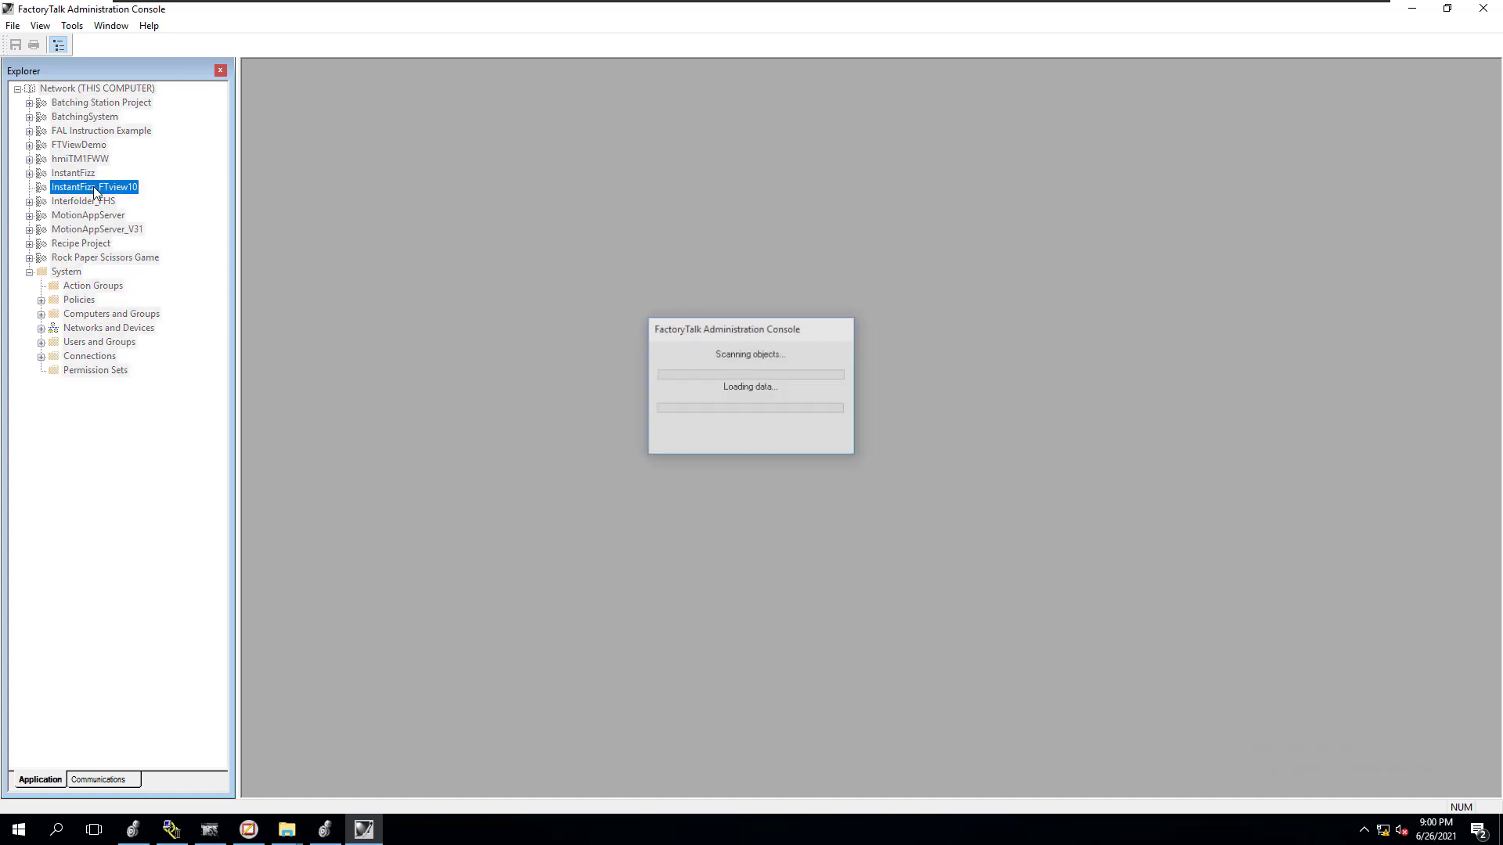
right_click(102, 190)
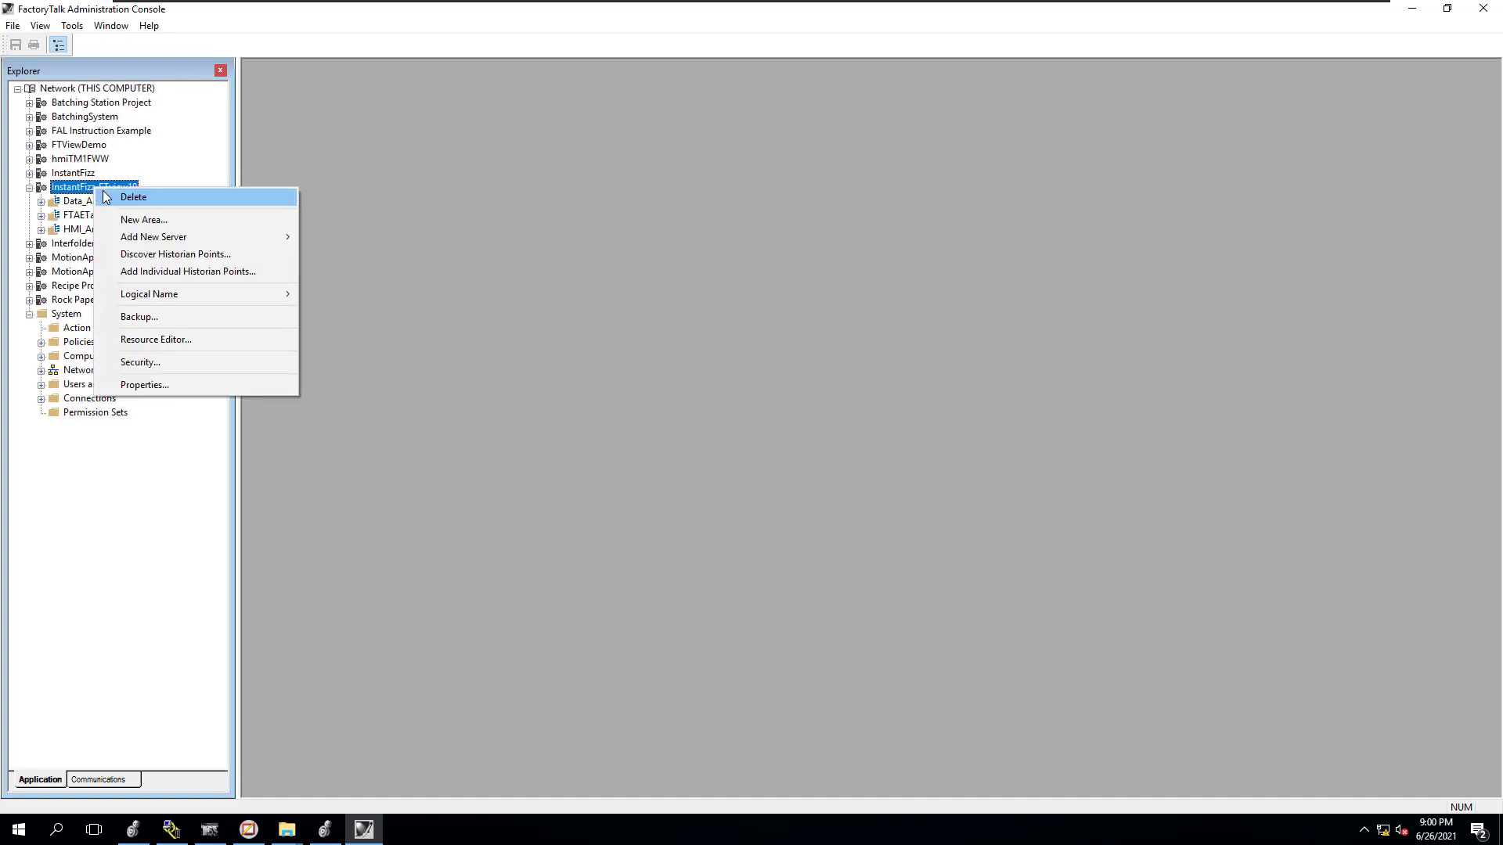
Start a backup of InstantFizz_FTview10 and browse to the Desktop for its archive location.
click(158, 317)
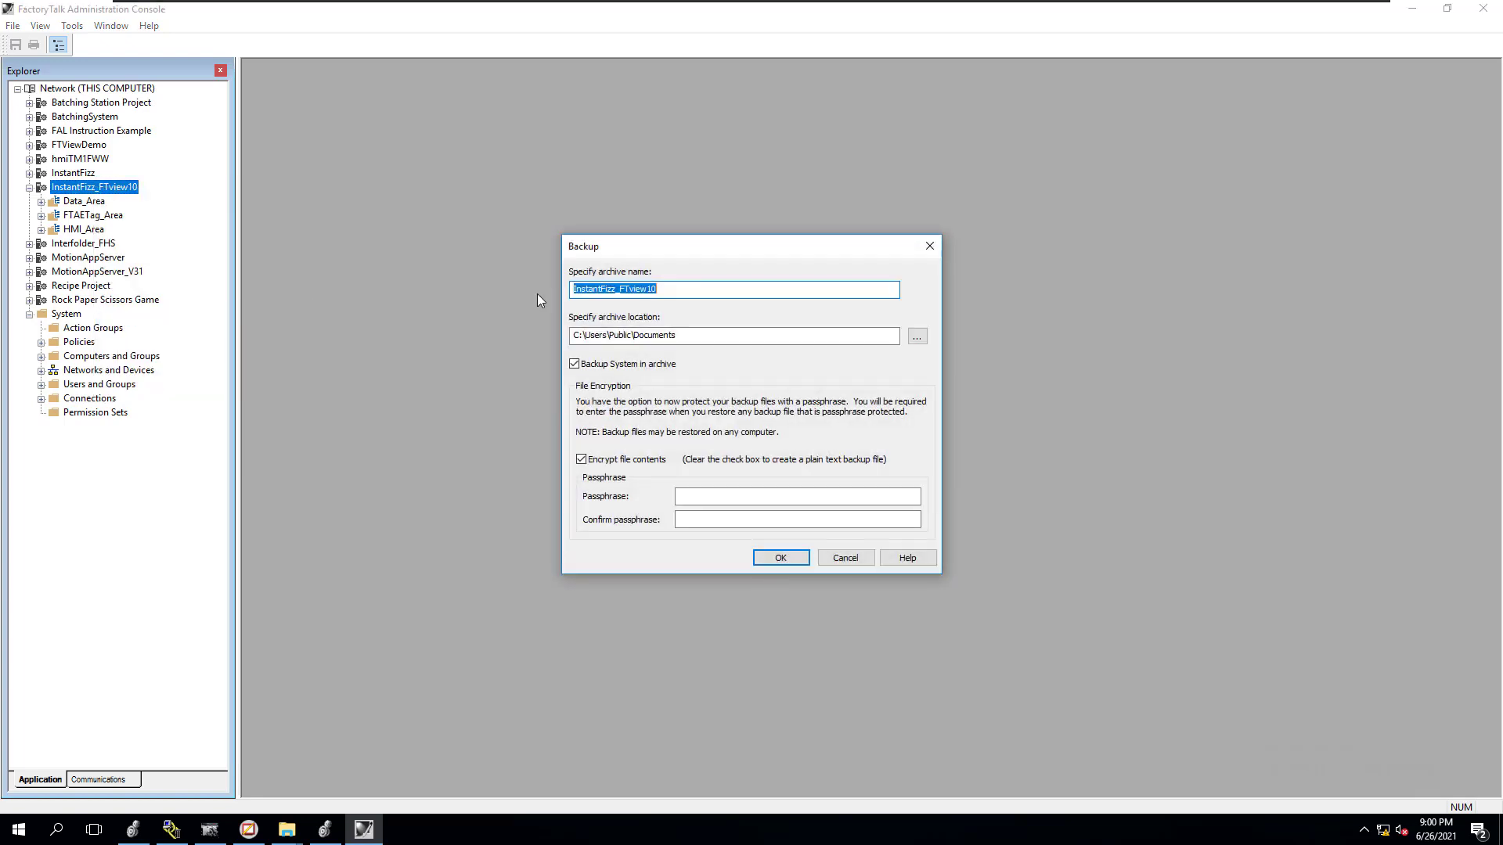
click(917, 336)
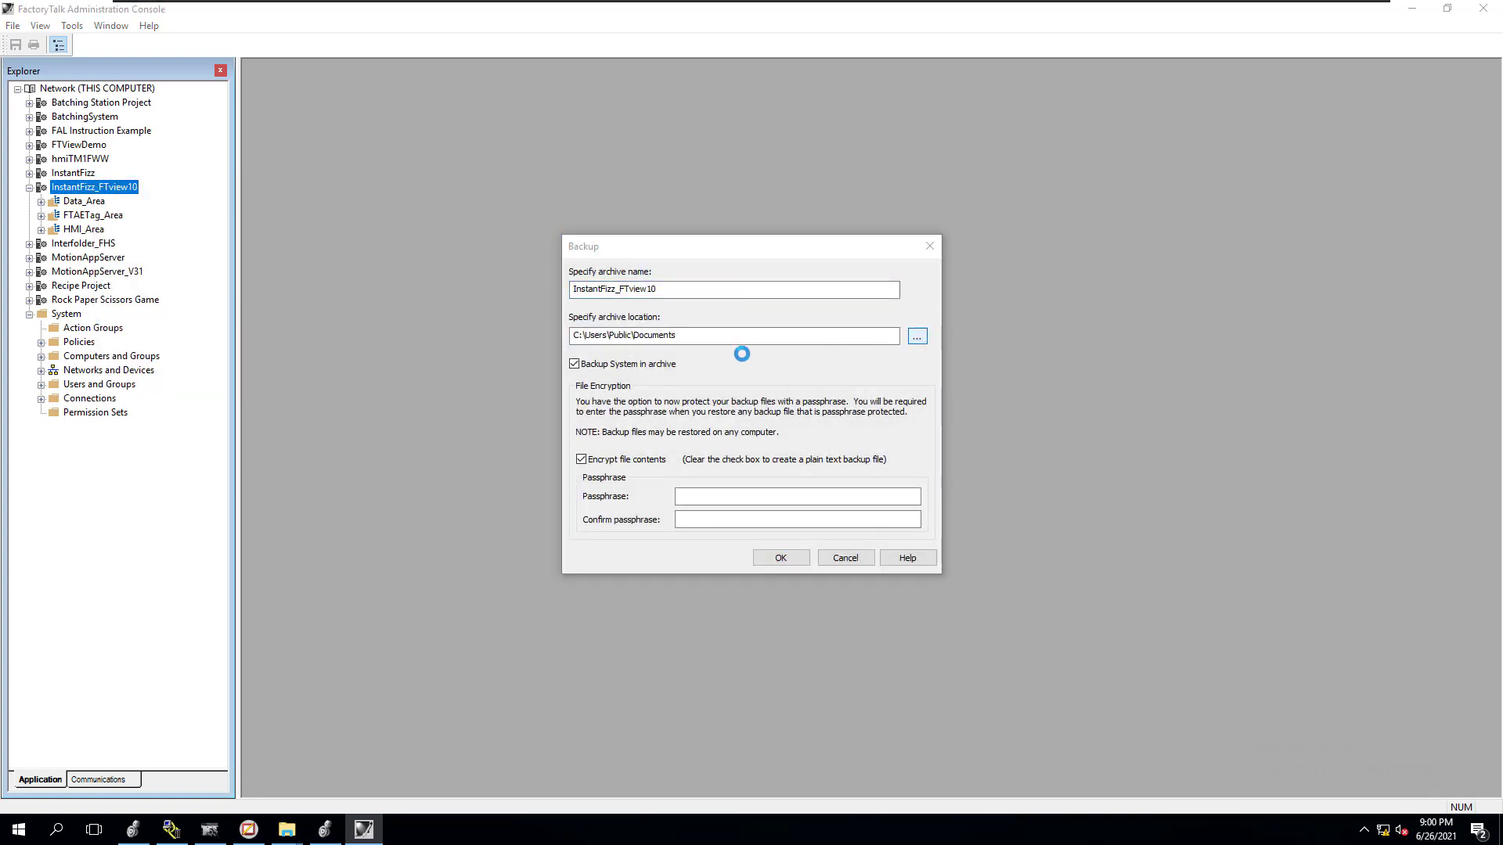
click(689, 342)
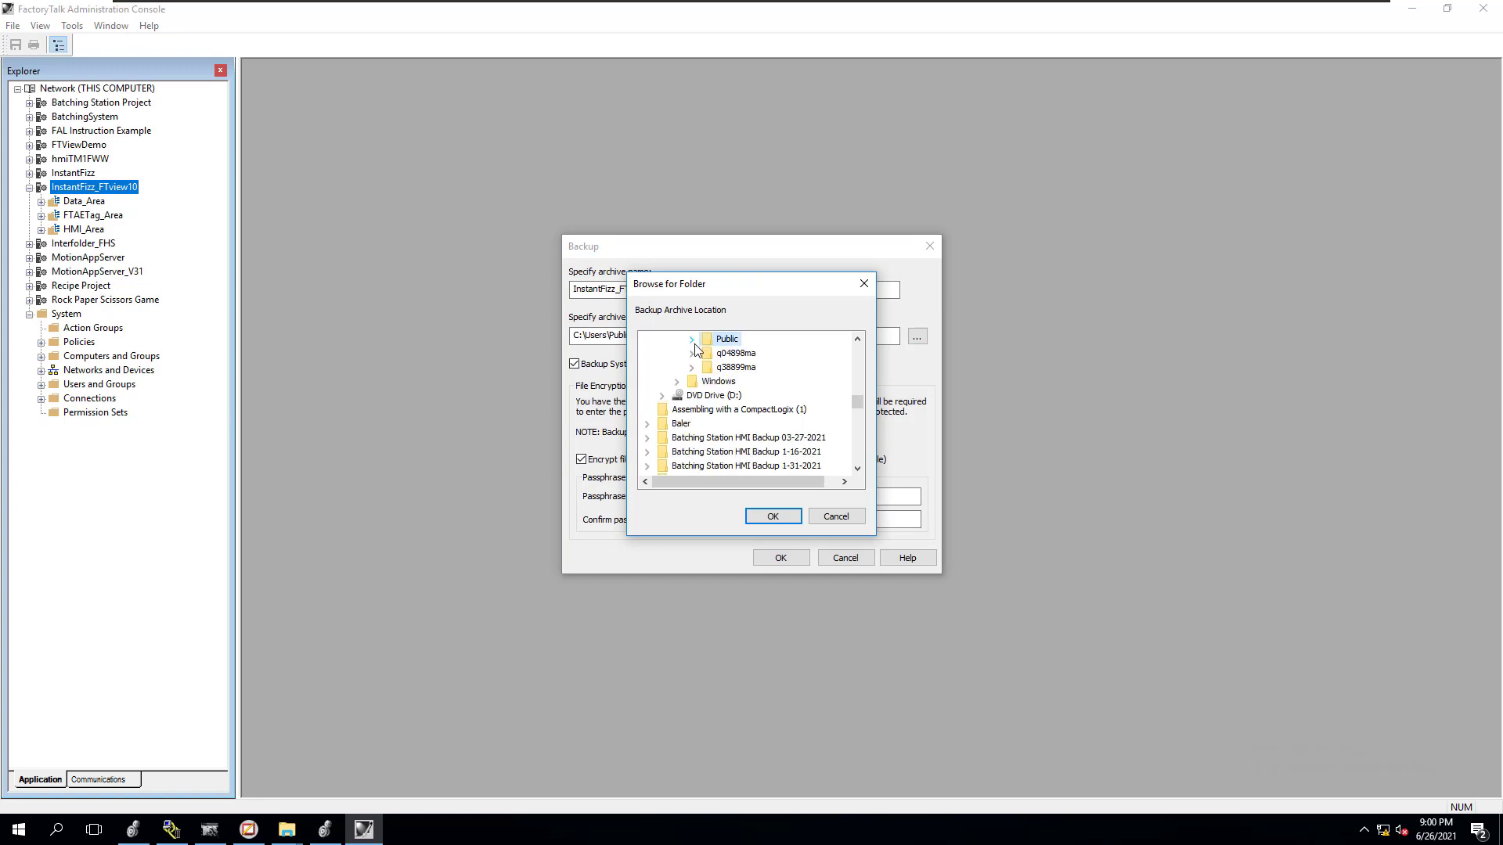
drag(858, 408, 858, 354)
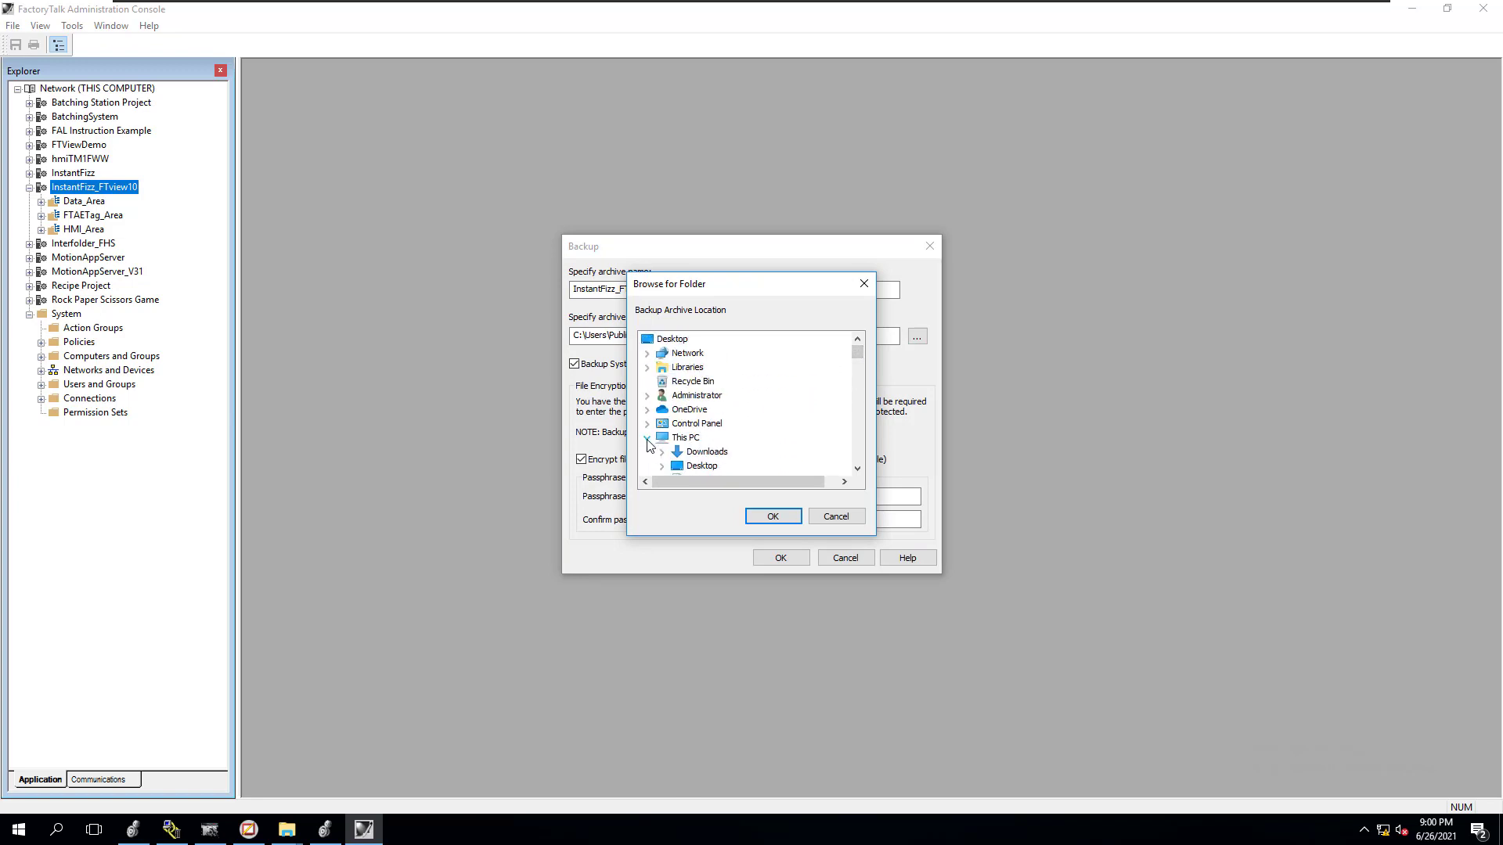
click(669, 467)
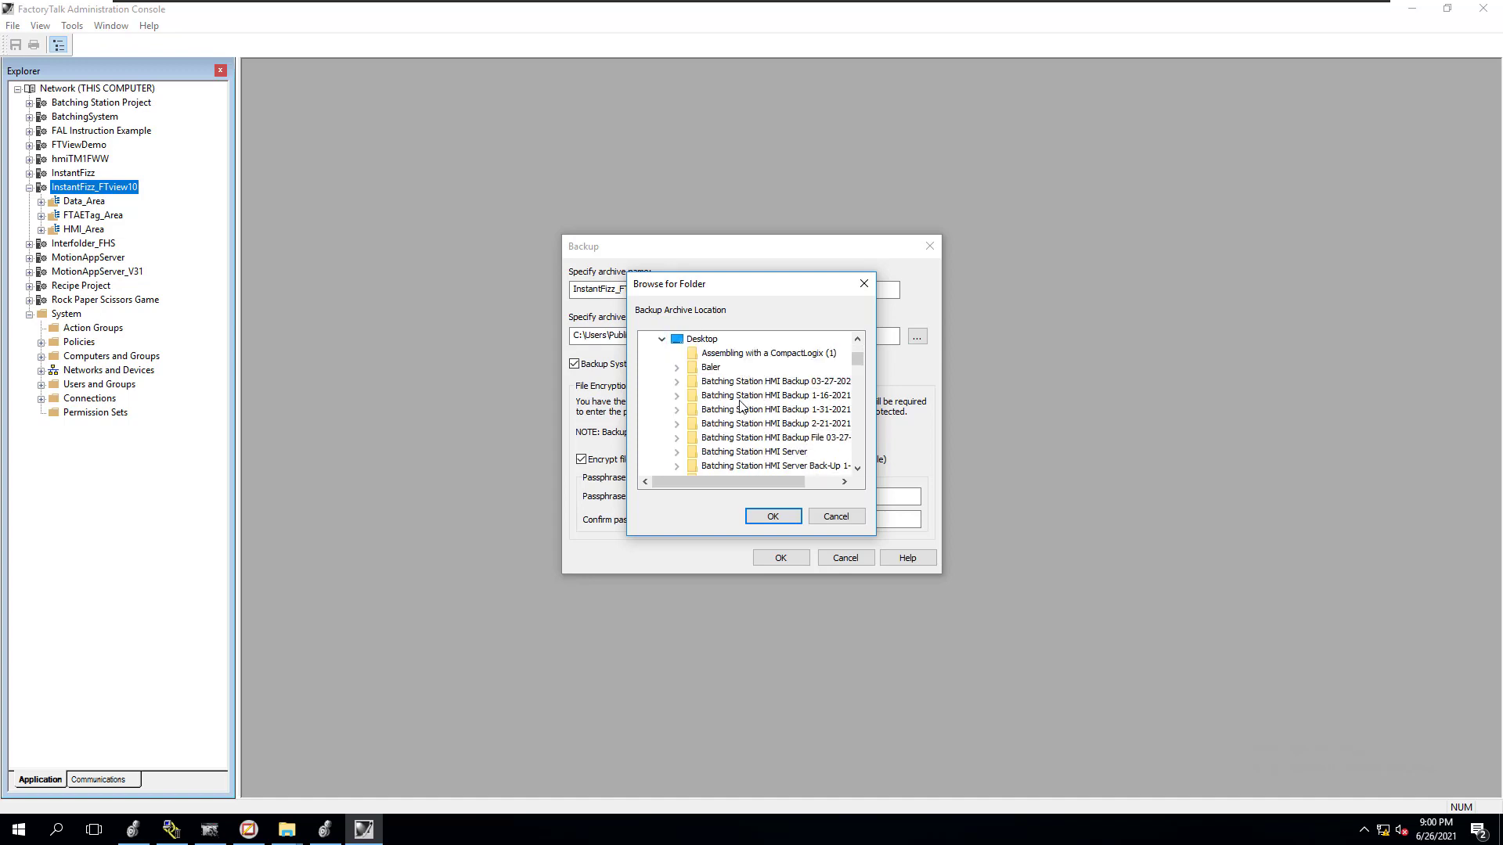
Search the Desktop folders, expanding Instafizz and checking PIDE Tesing SE Version in Explorer.
scroll(741, 425, down, 3)
scroll(741, 425, down, 8)
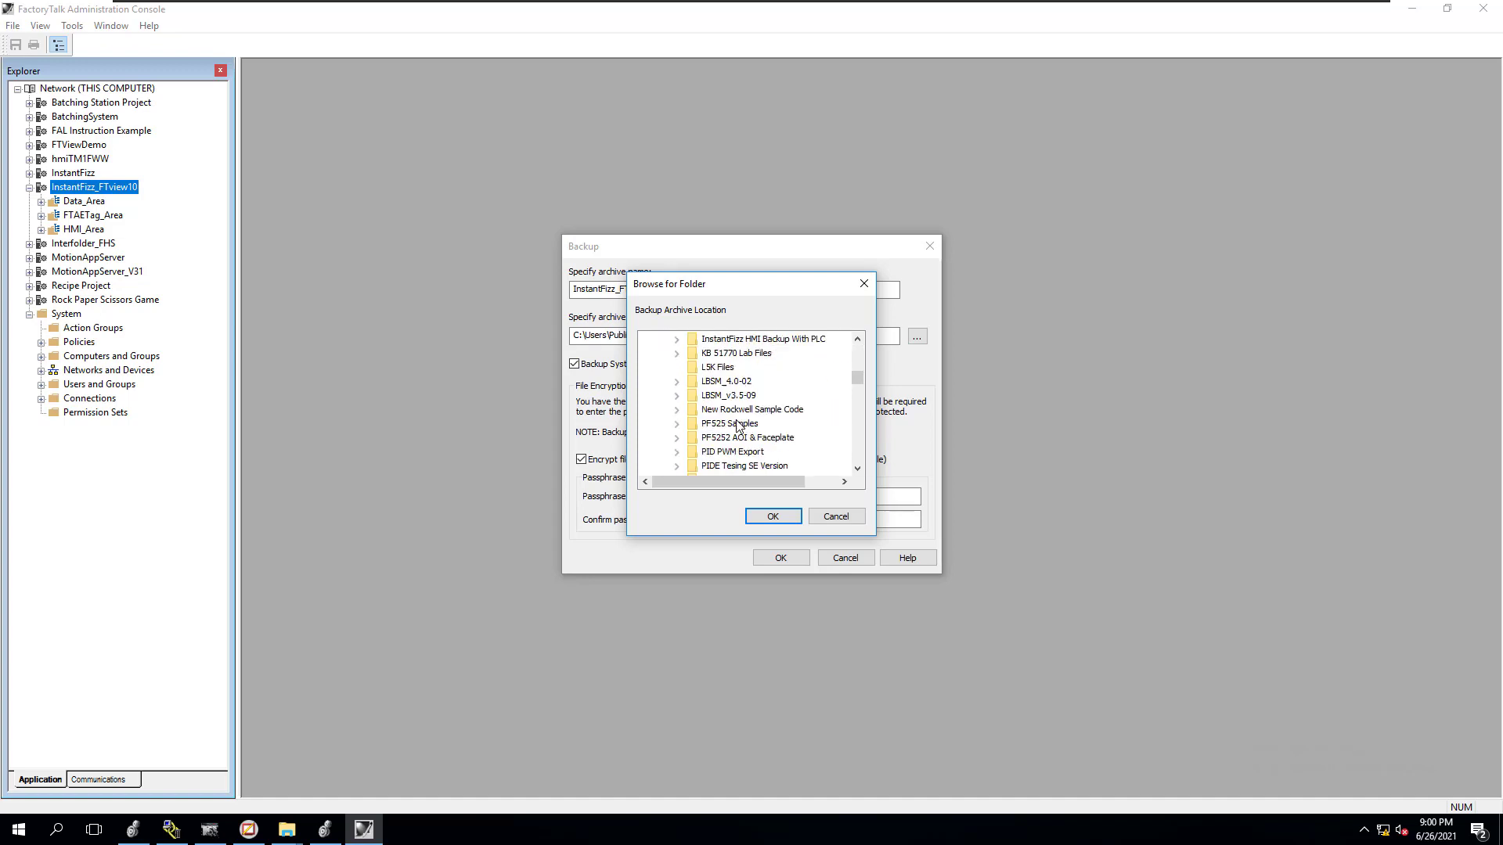
scroll(732, 415, down, 5)
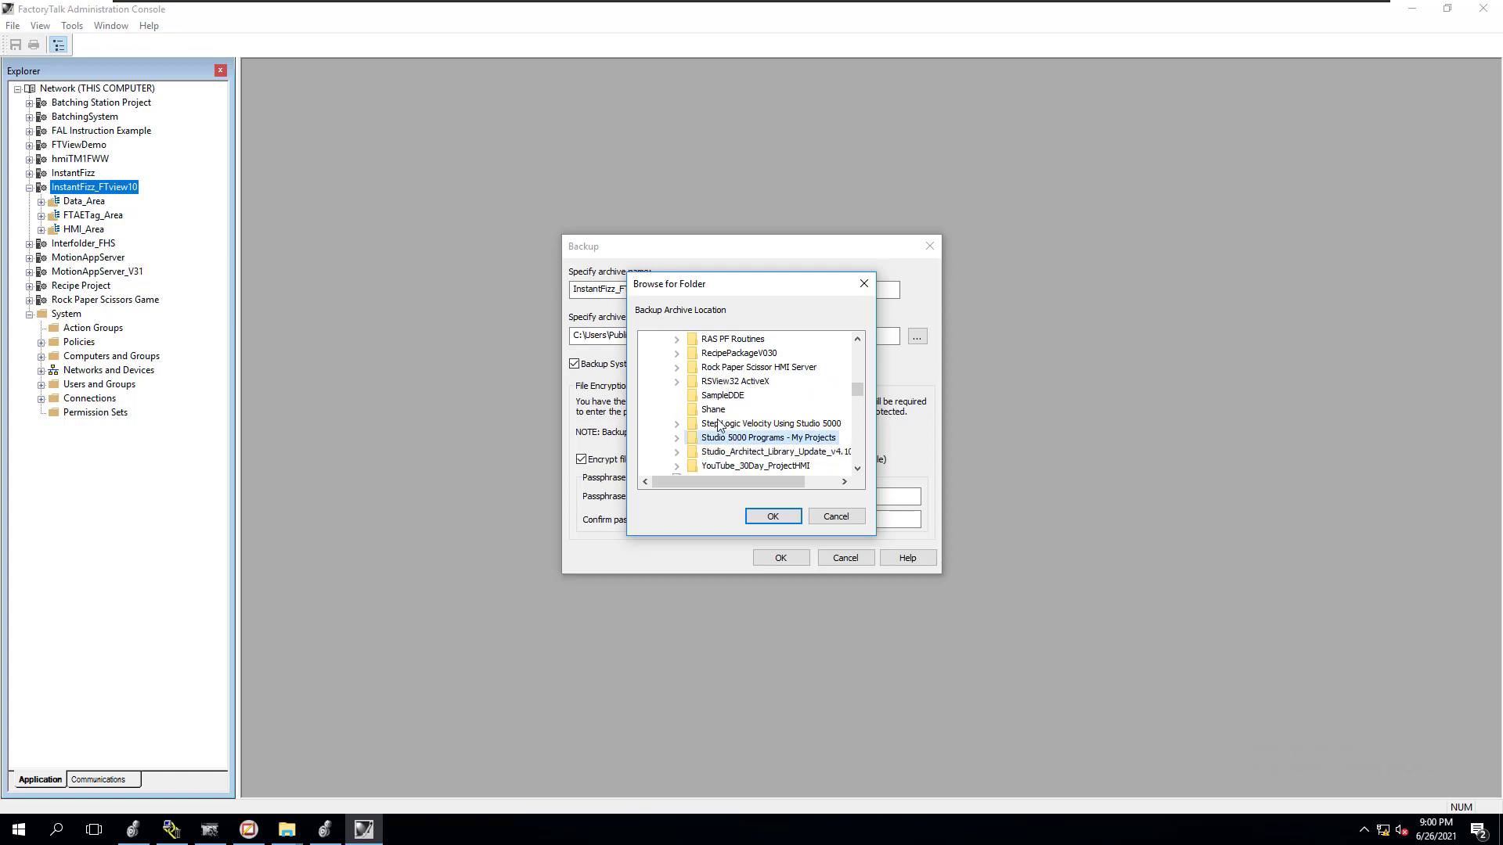
scroll(718, 423, up, 1)
scroll(718, 423, up, 1)
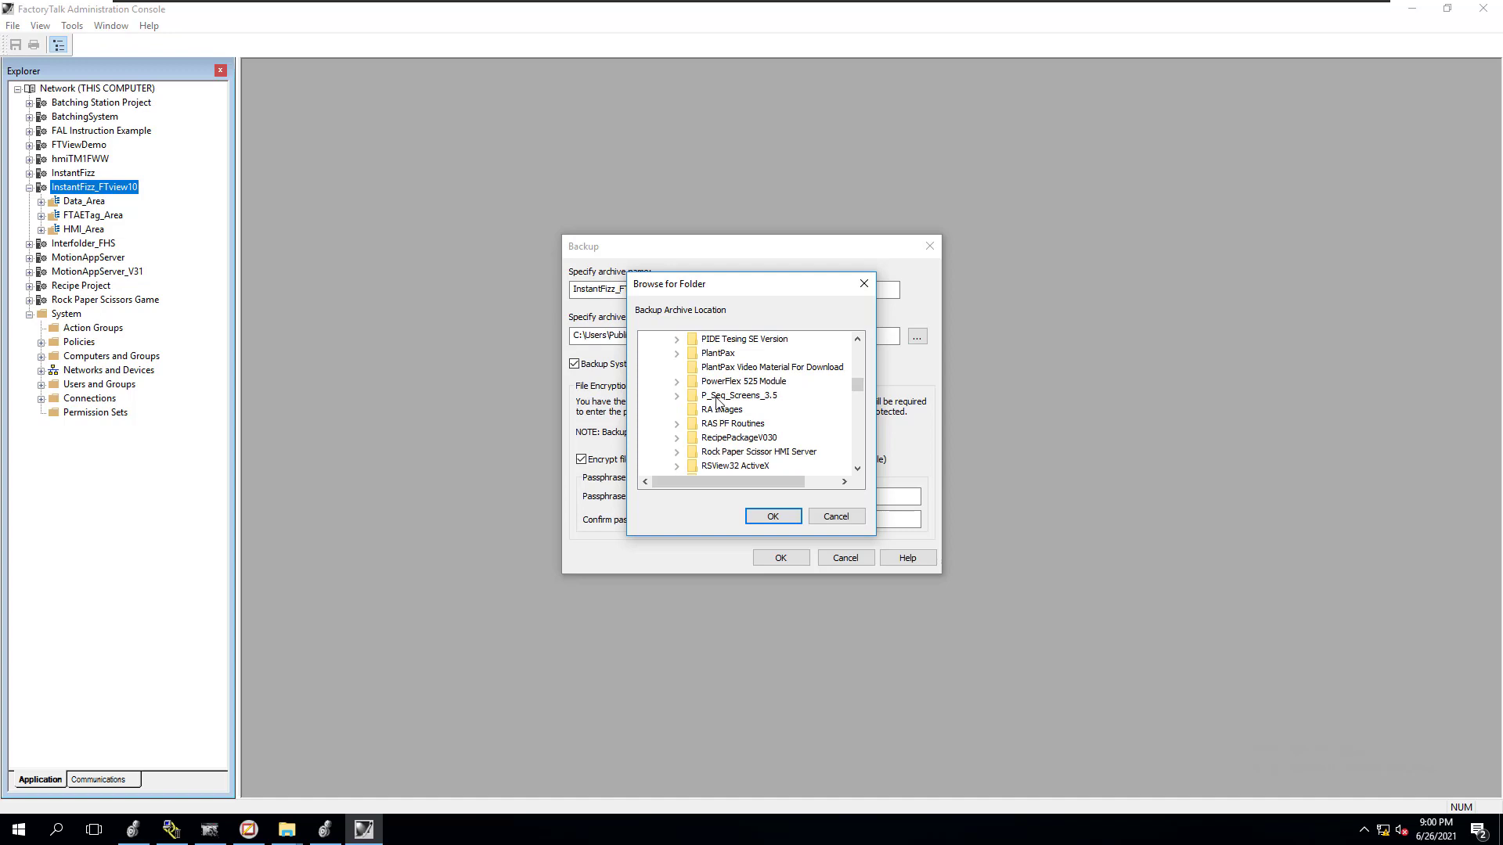
scroll(718, 402, up, 1)
scroll(718, 402, up, 2)
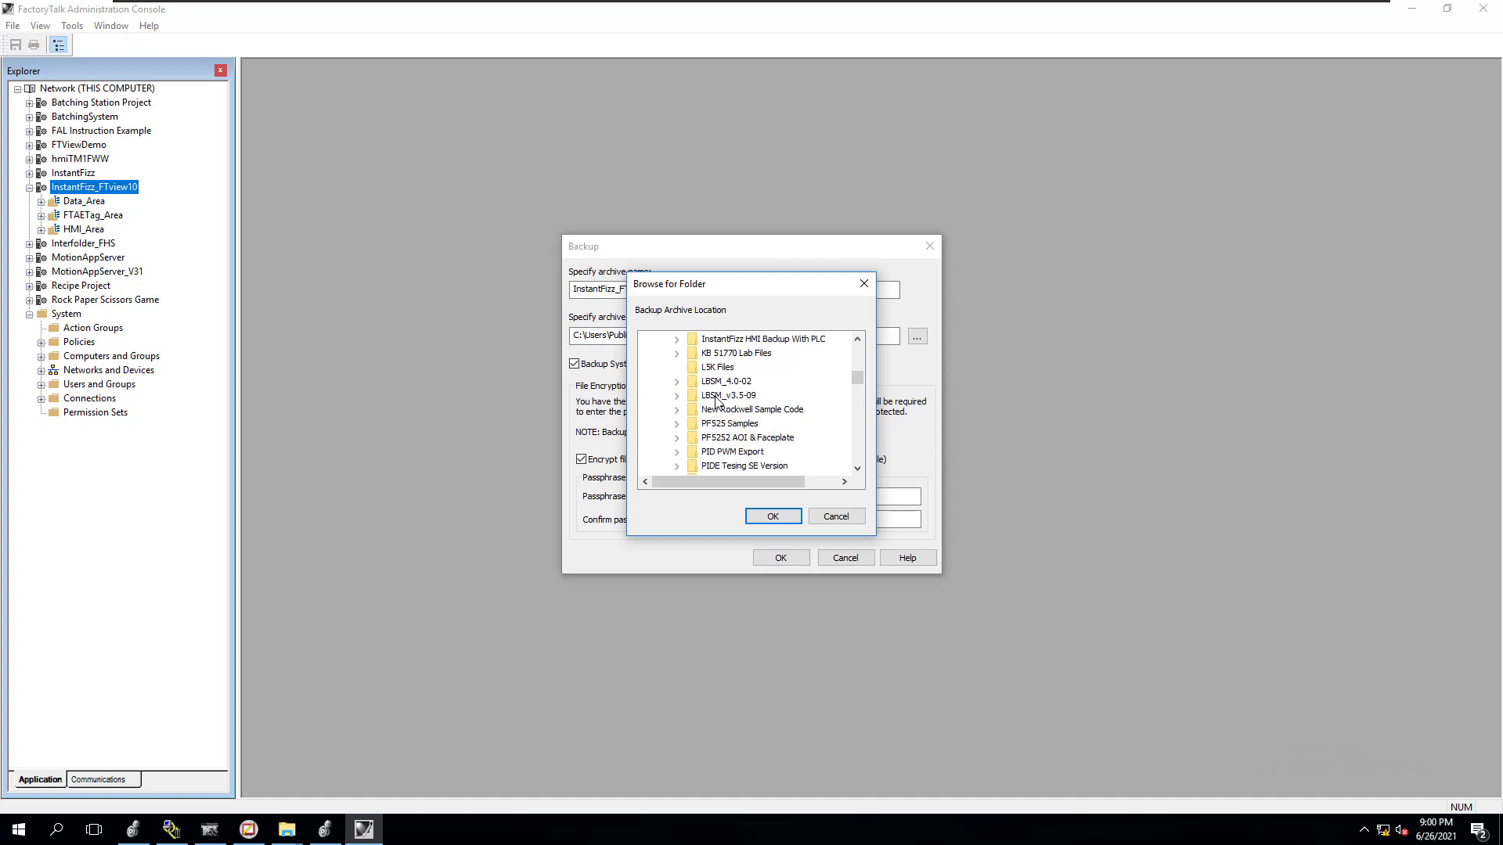
scroll(714, 360, up, 1)
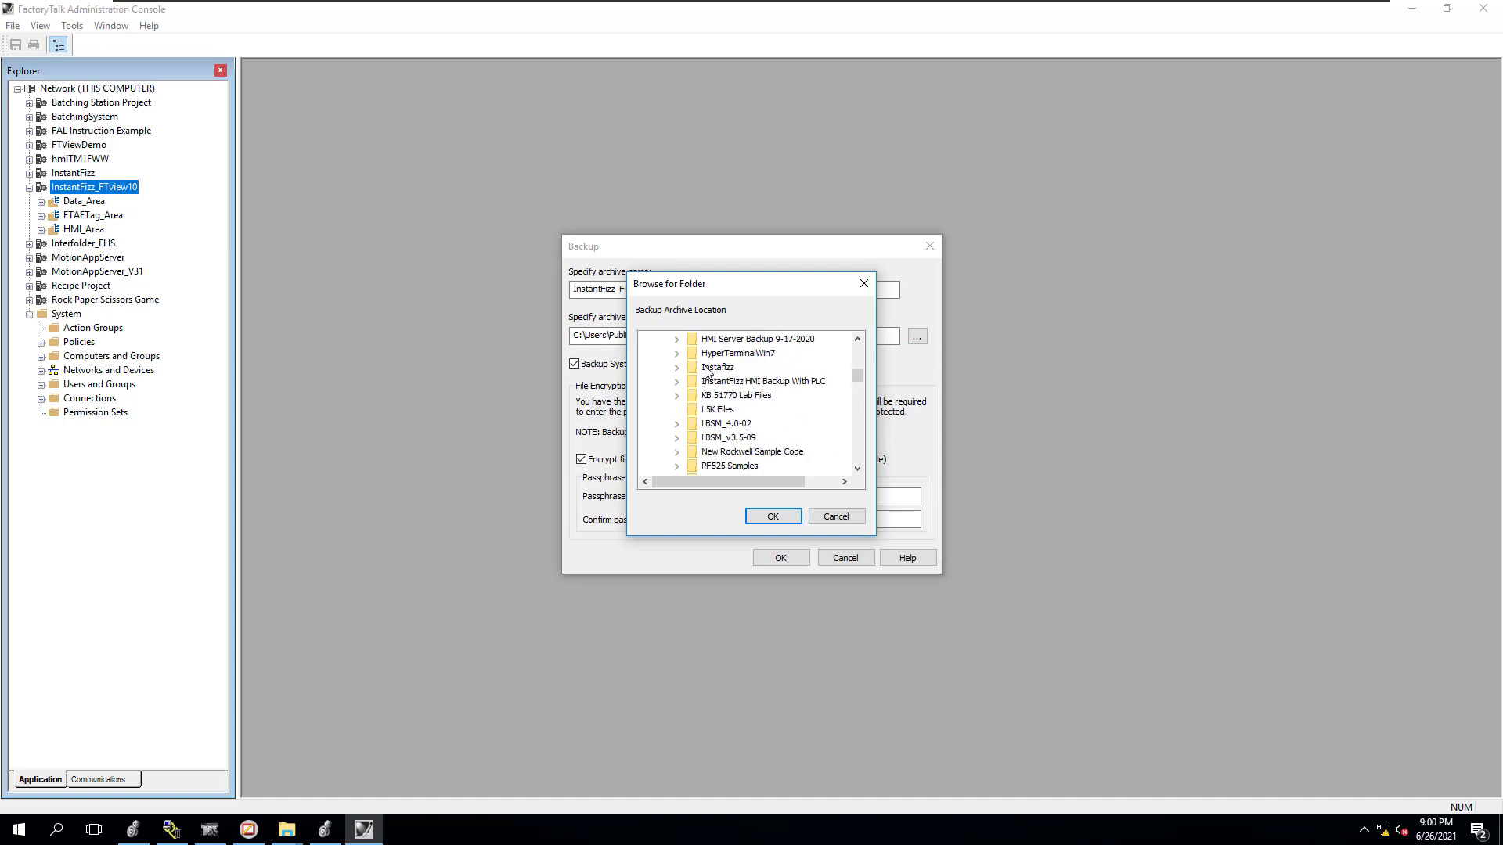
click(707, 368)
click(677, 367)
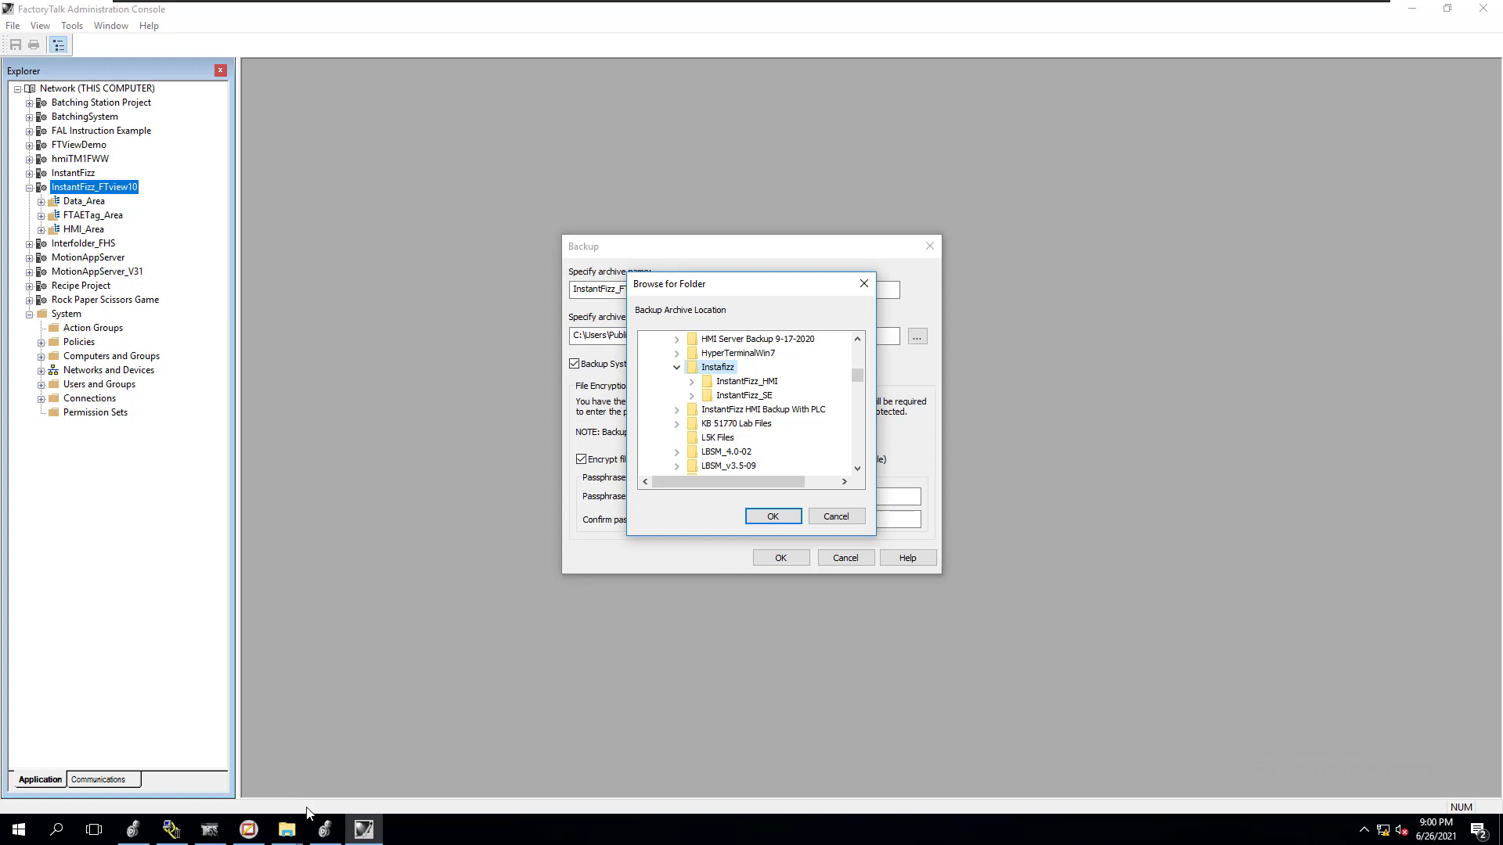
click(287, 830)
click(255, 783)
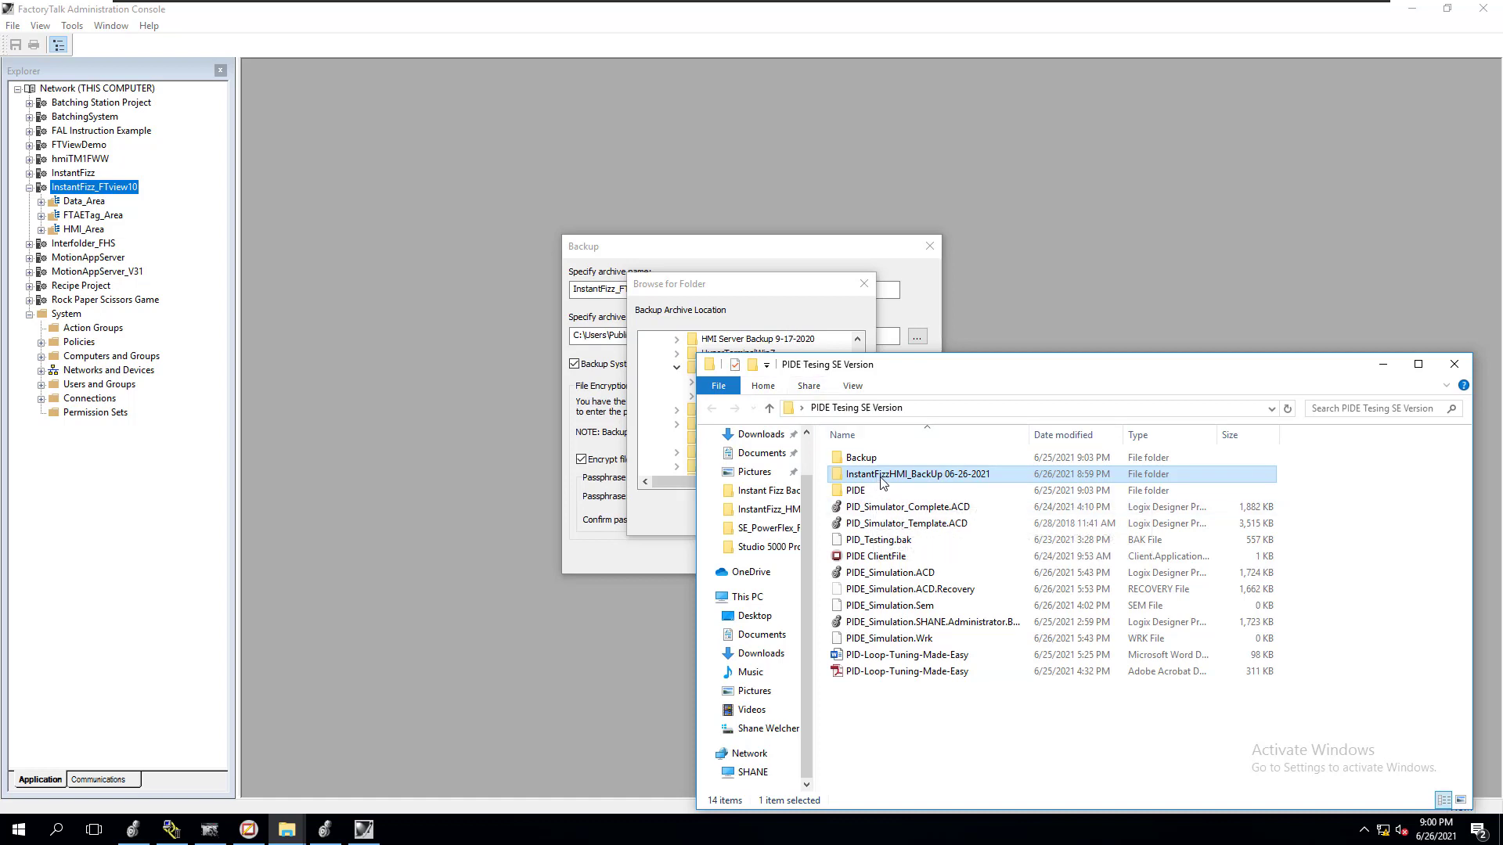
Select InstantFizzHMI_BackUp 06-26-2021 under PIDE Tesing SE Version as the archive folder.
click(758, 310)
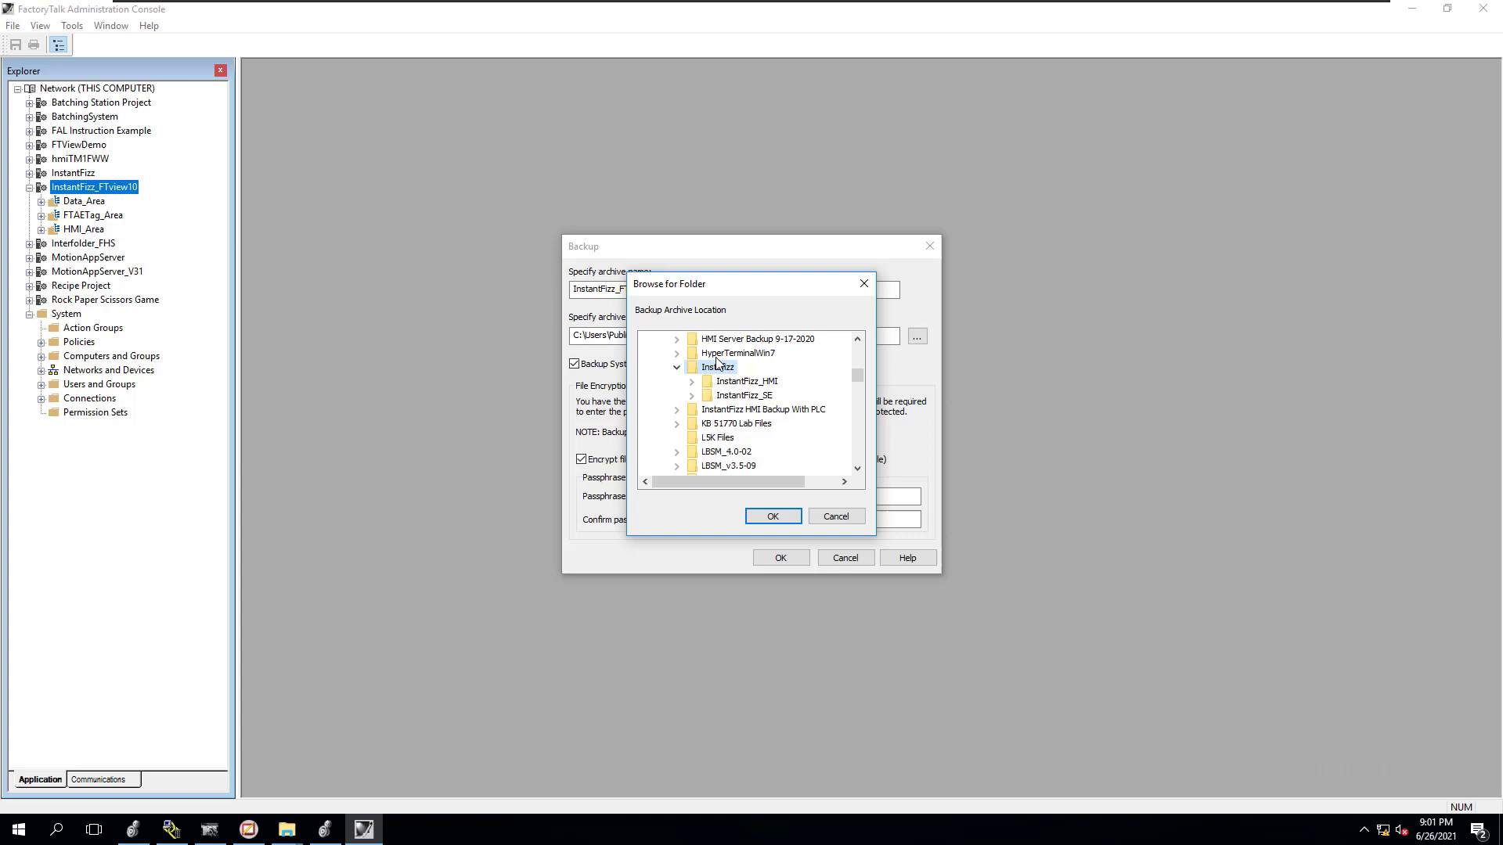
scroll(709, 431, down, 2)
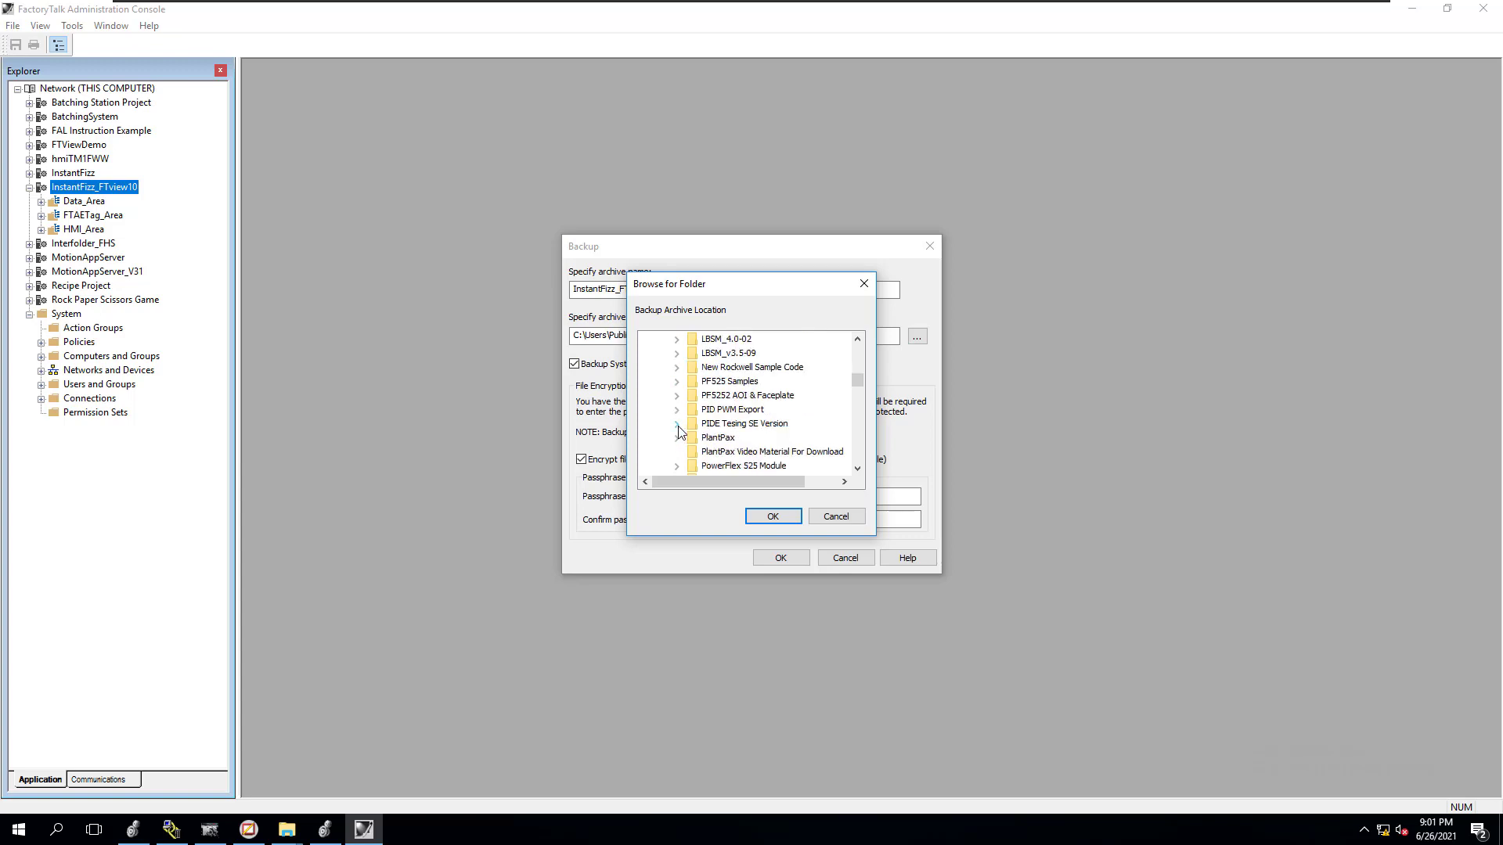
click(677, 424)
click(738, 454)
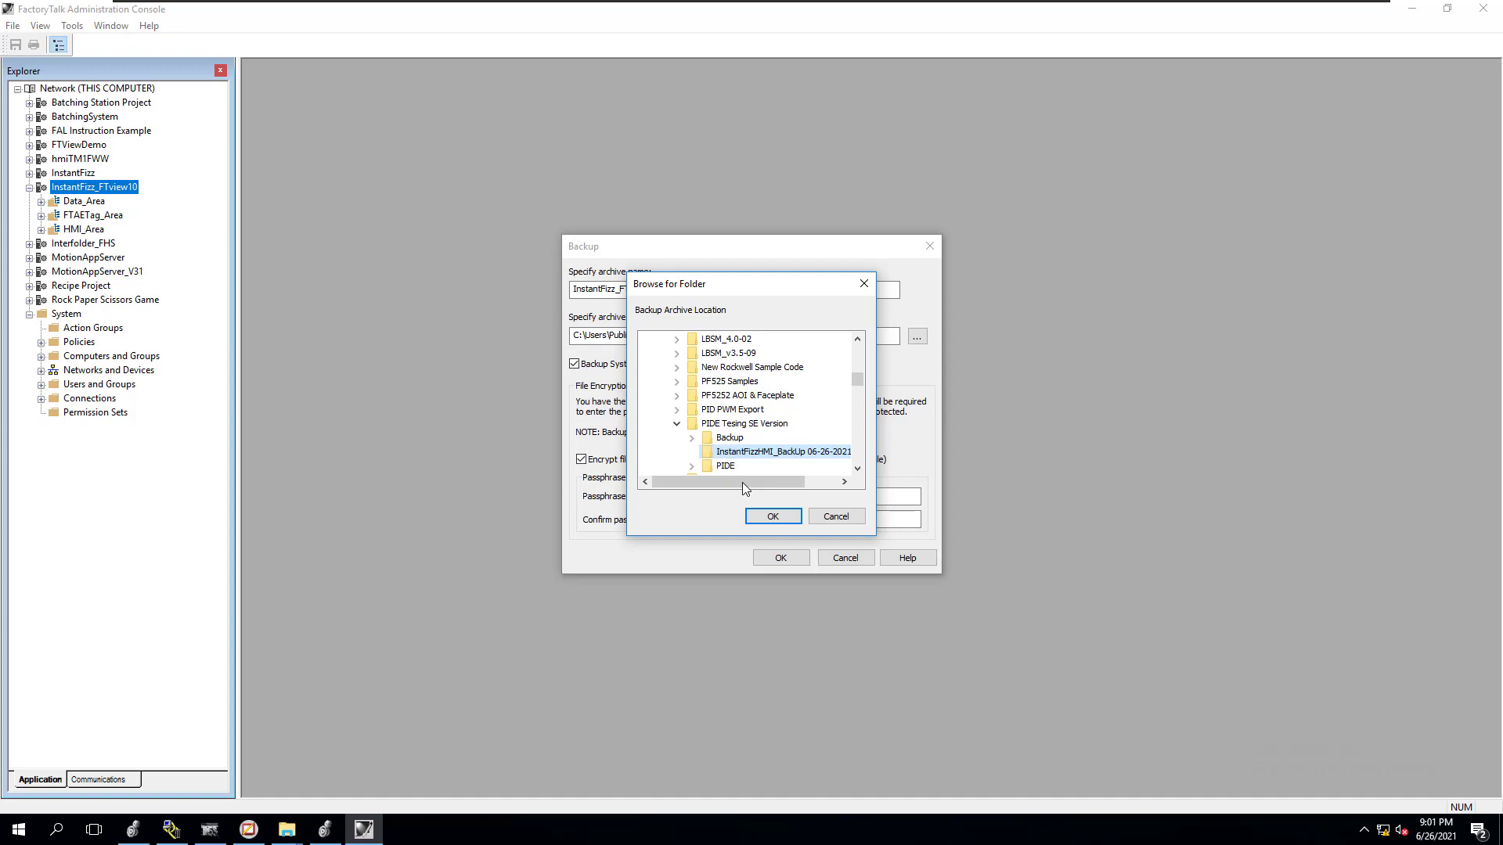
Confirm the archive folder, run the InstantFizz_FTview10 backup, and dismiss the success message.
click(773, 518)
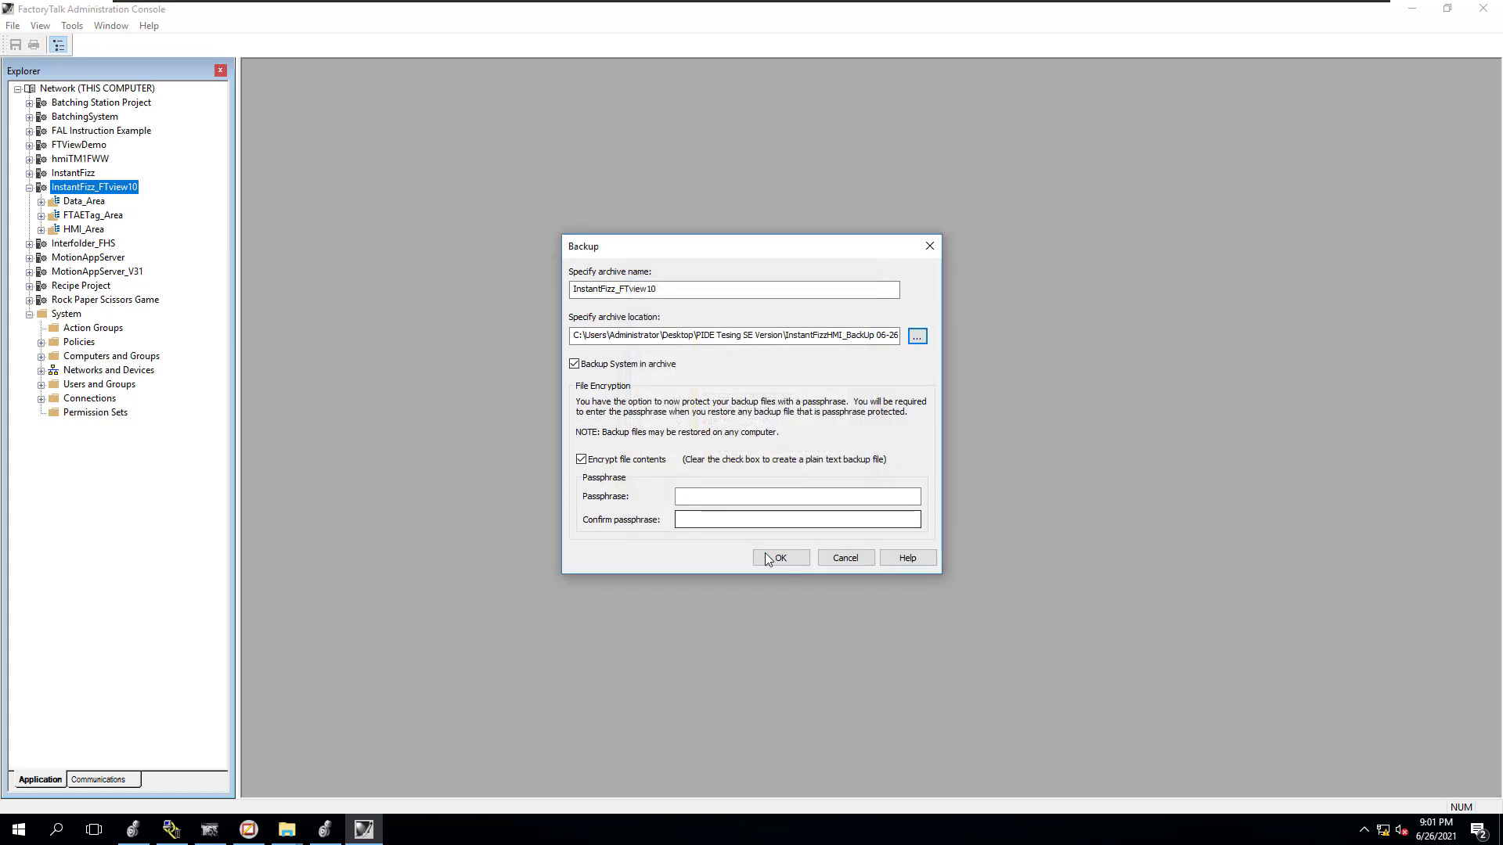
click(773, 558)
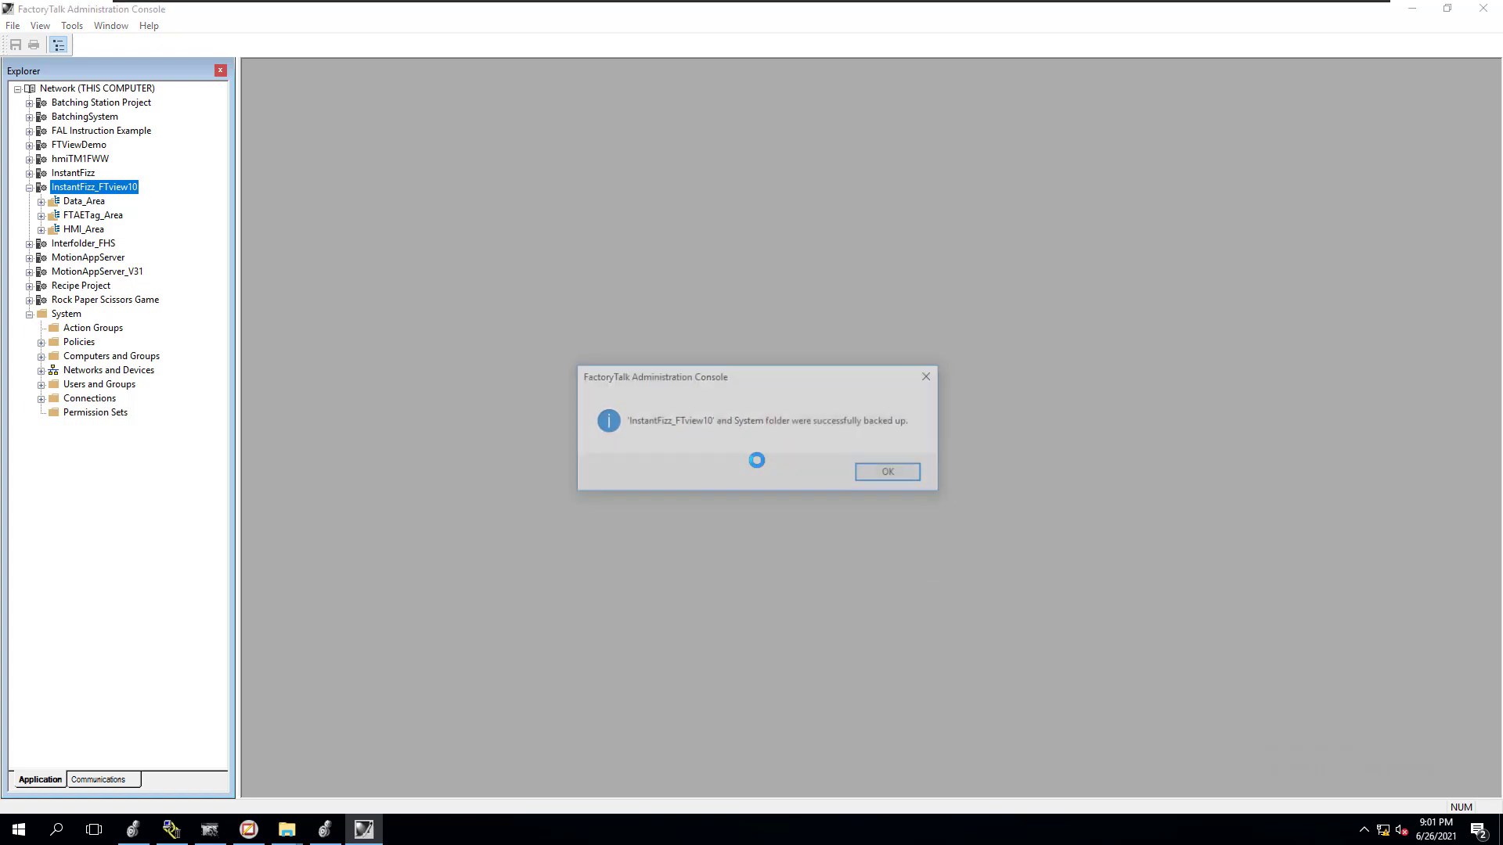
click(879, 479)
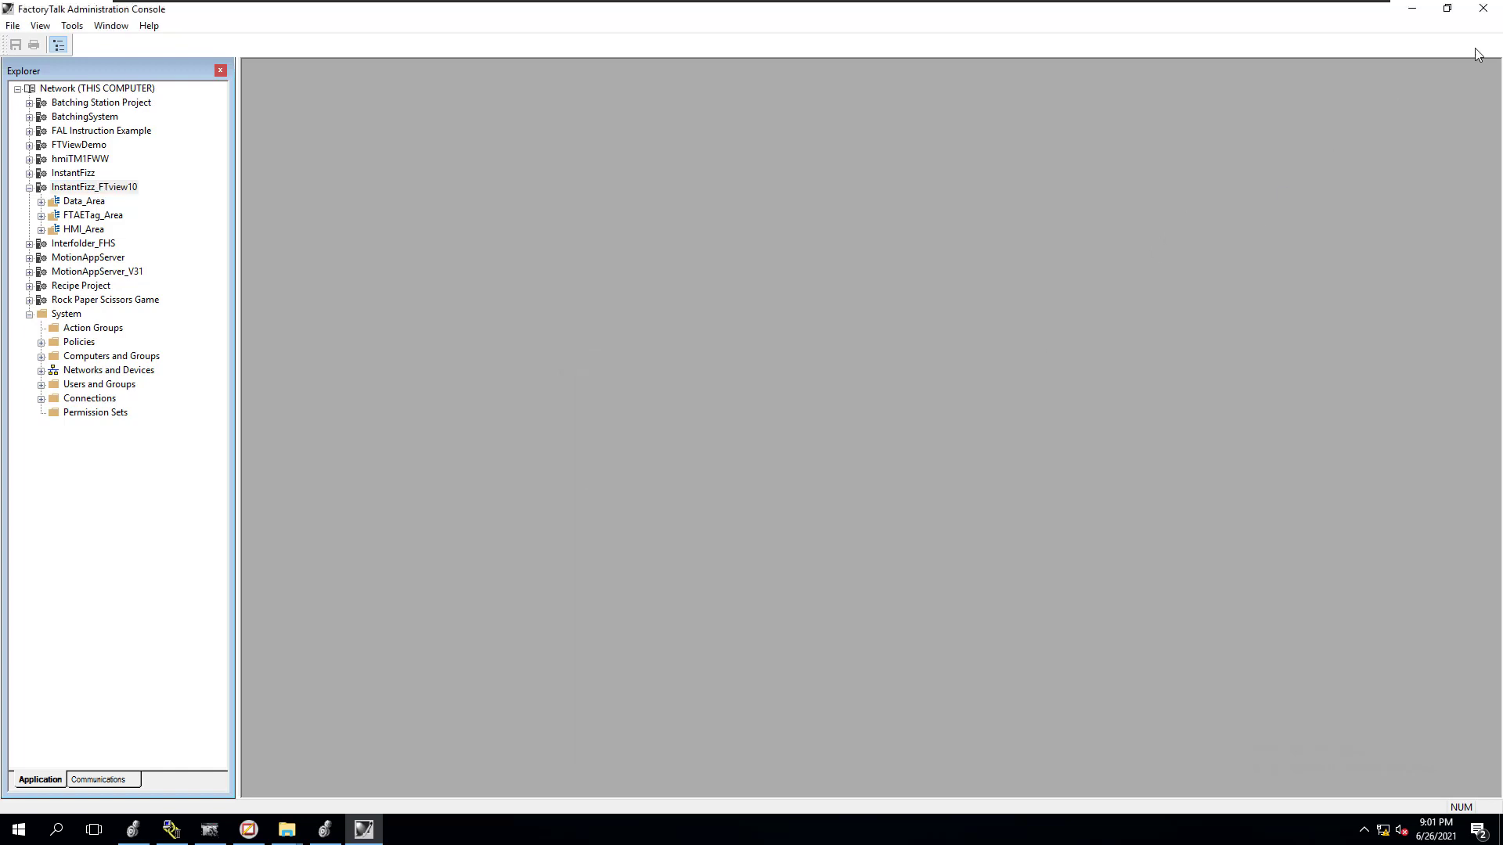
Close the console, open the dated backup folder showing the .bak, and launch HMI Server Backup and Restore.
click(1483, 8)
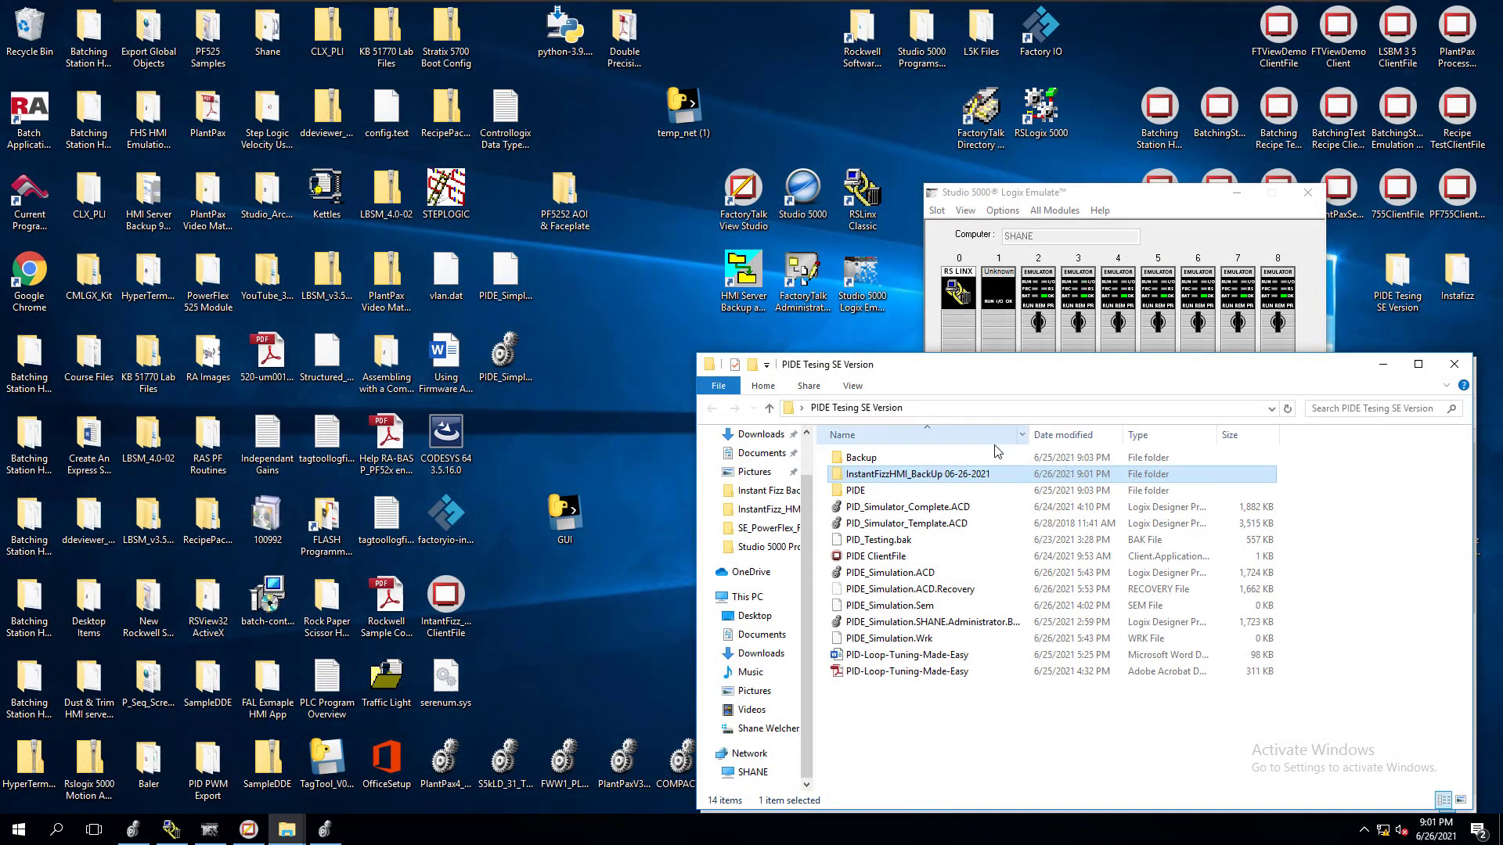
double_click(916, 474)
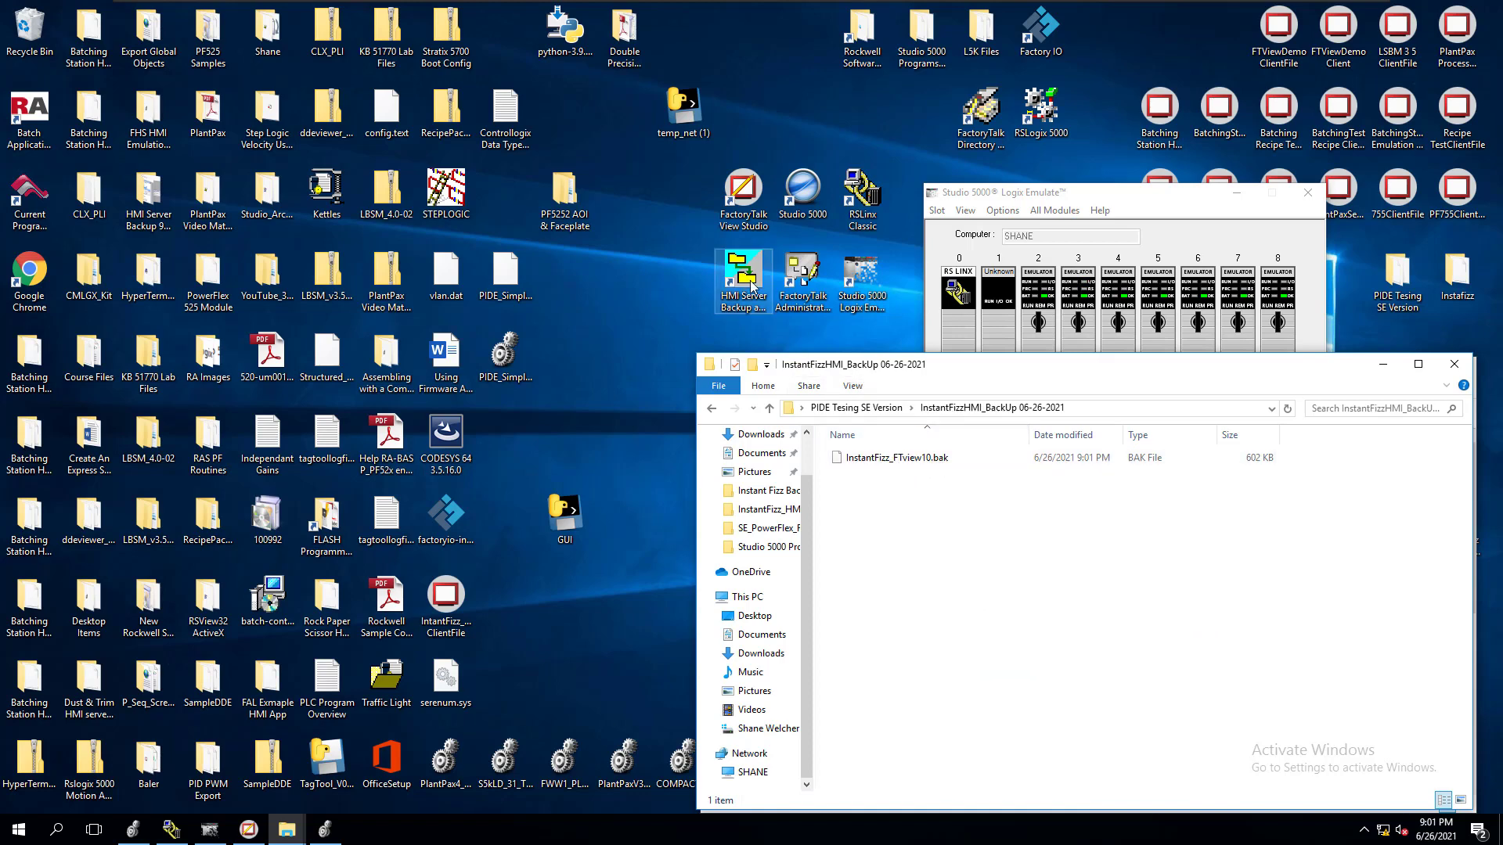
click(749, 306)
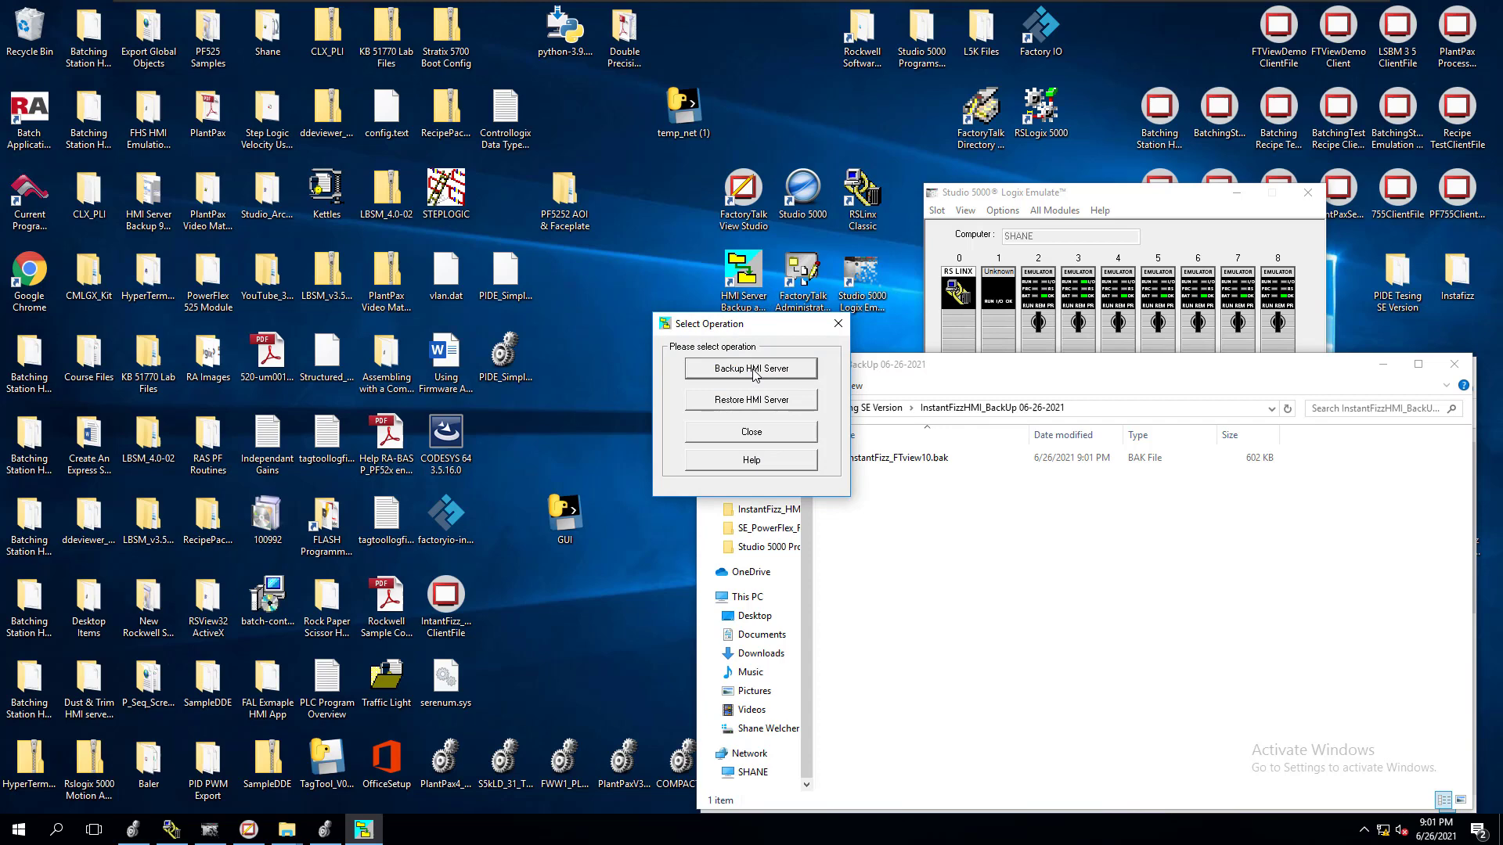
Set up an HMI server backup with InstantFizz_FTview10.sed as the source project.
click(754, 369)
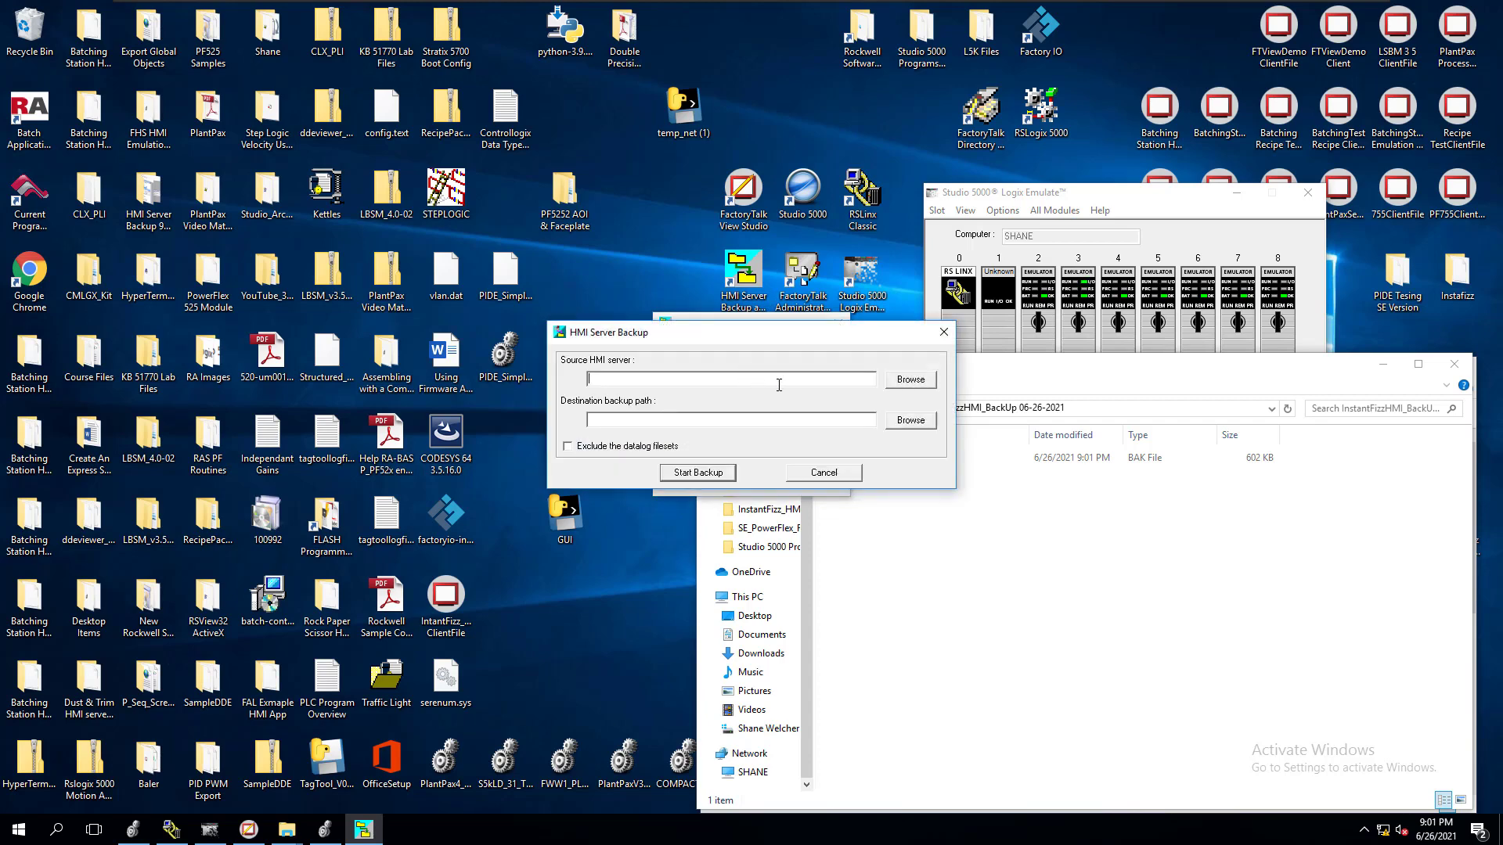
click(887, 385)
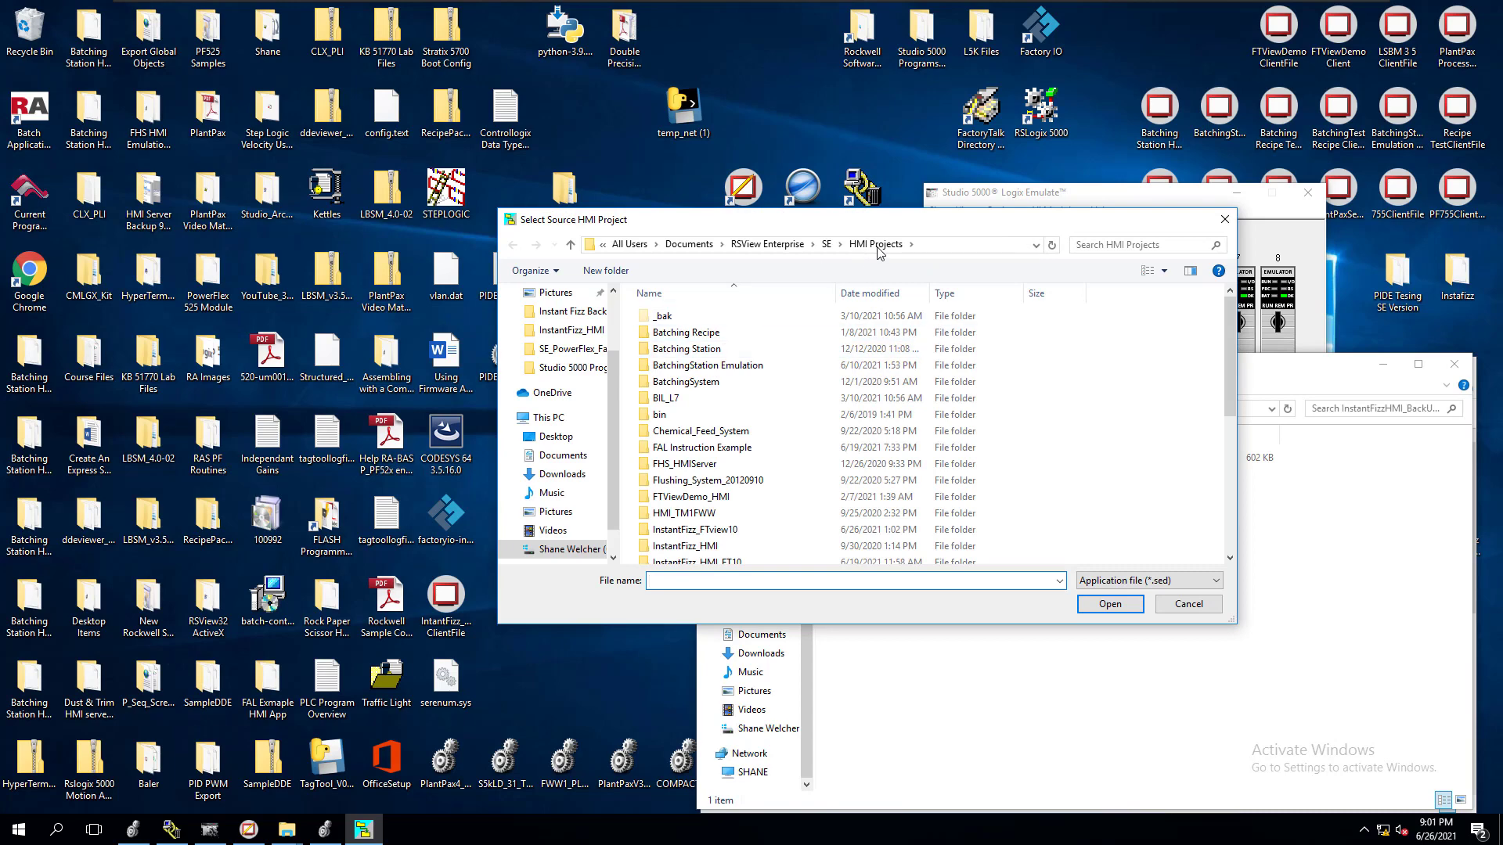
click(945, 247)
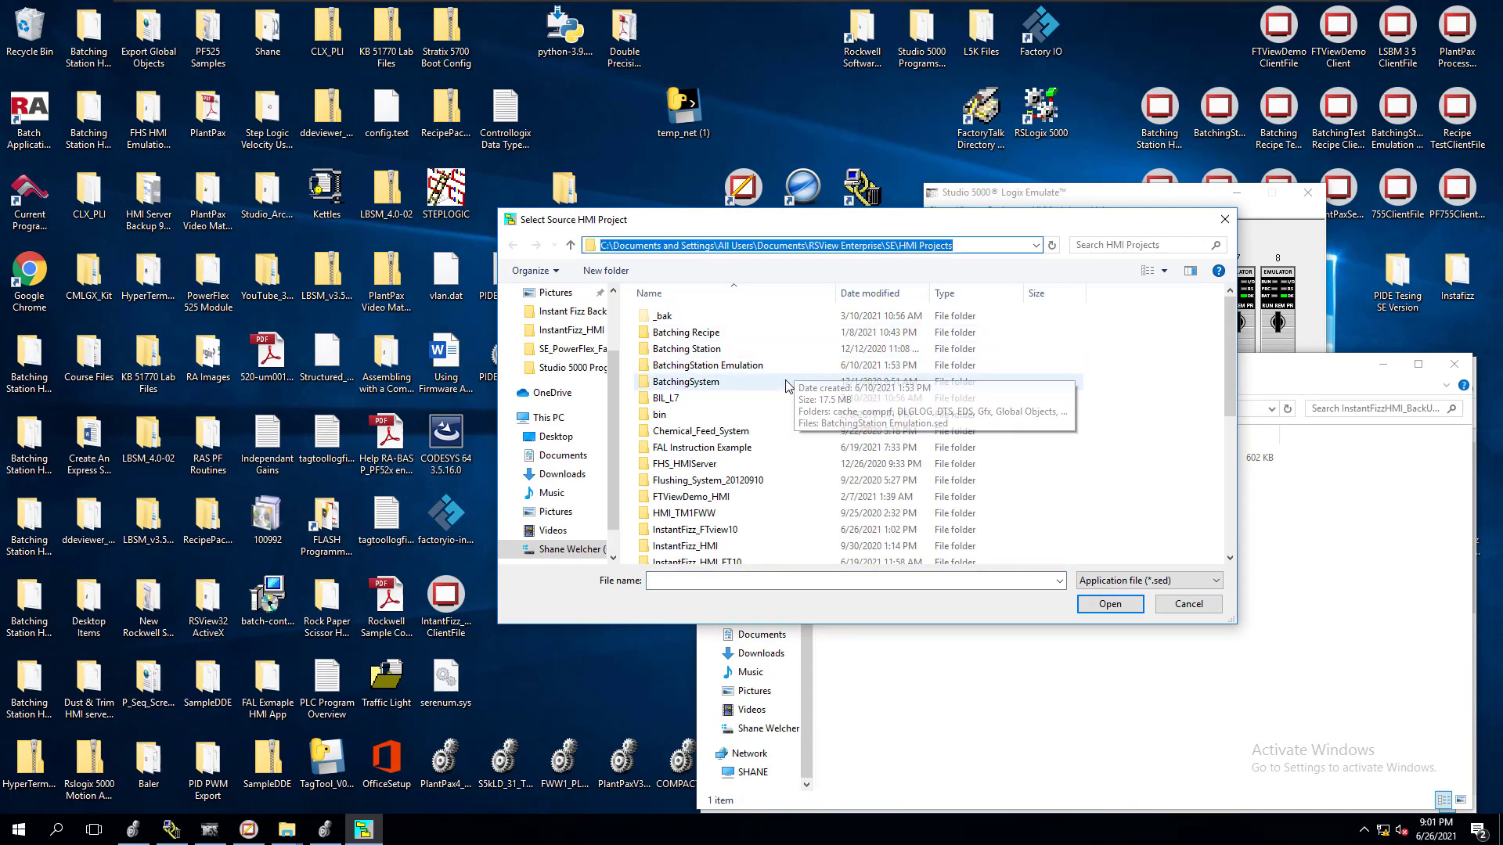
scroll(711, 530, down, 2)
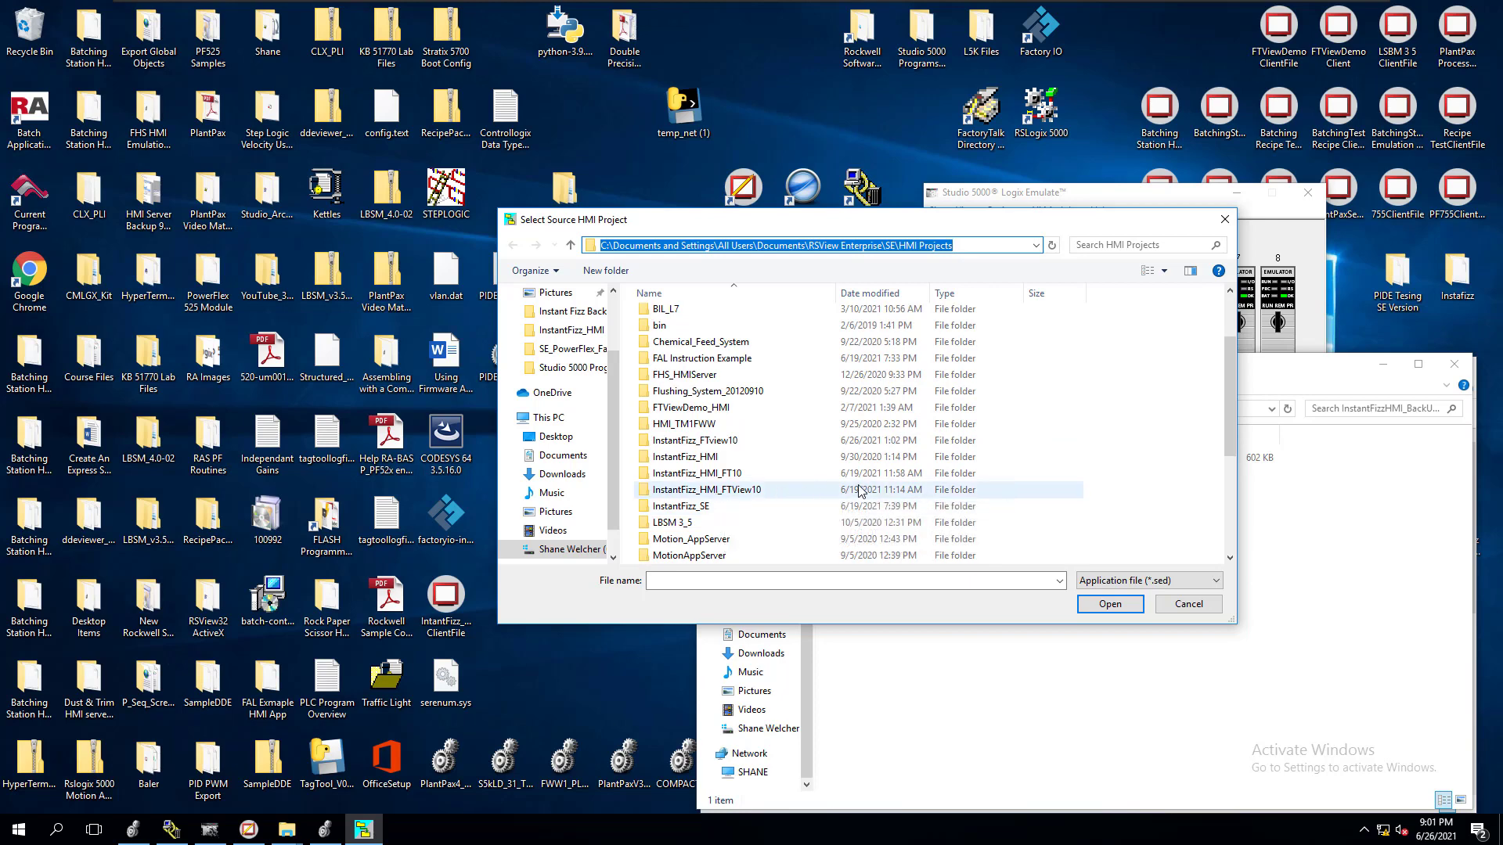
click(740, 443)
double_click(741, 443)
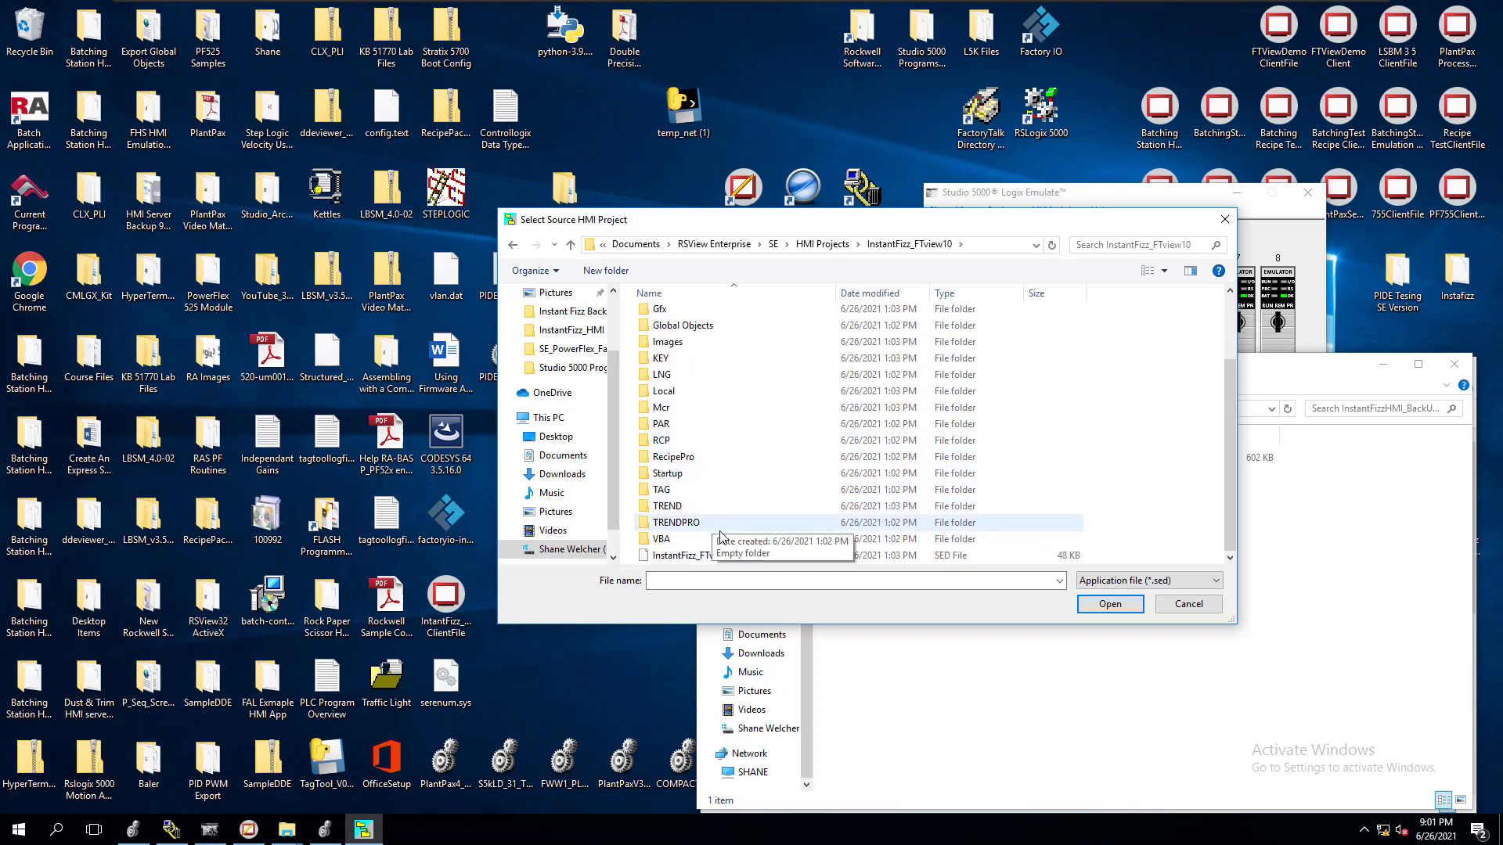
click(749, 562)
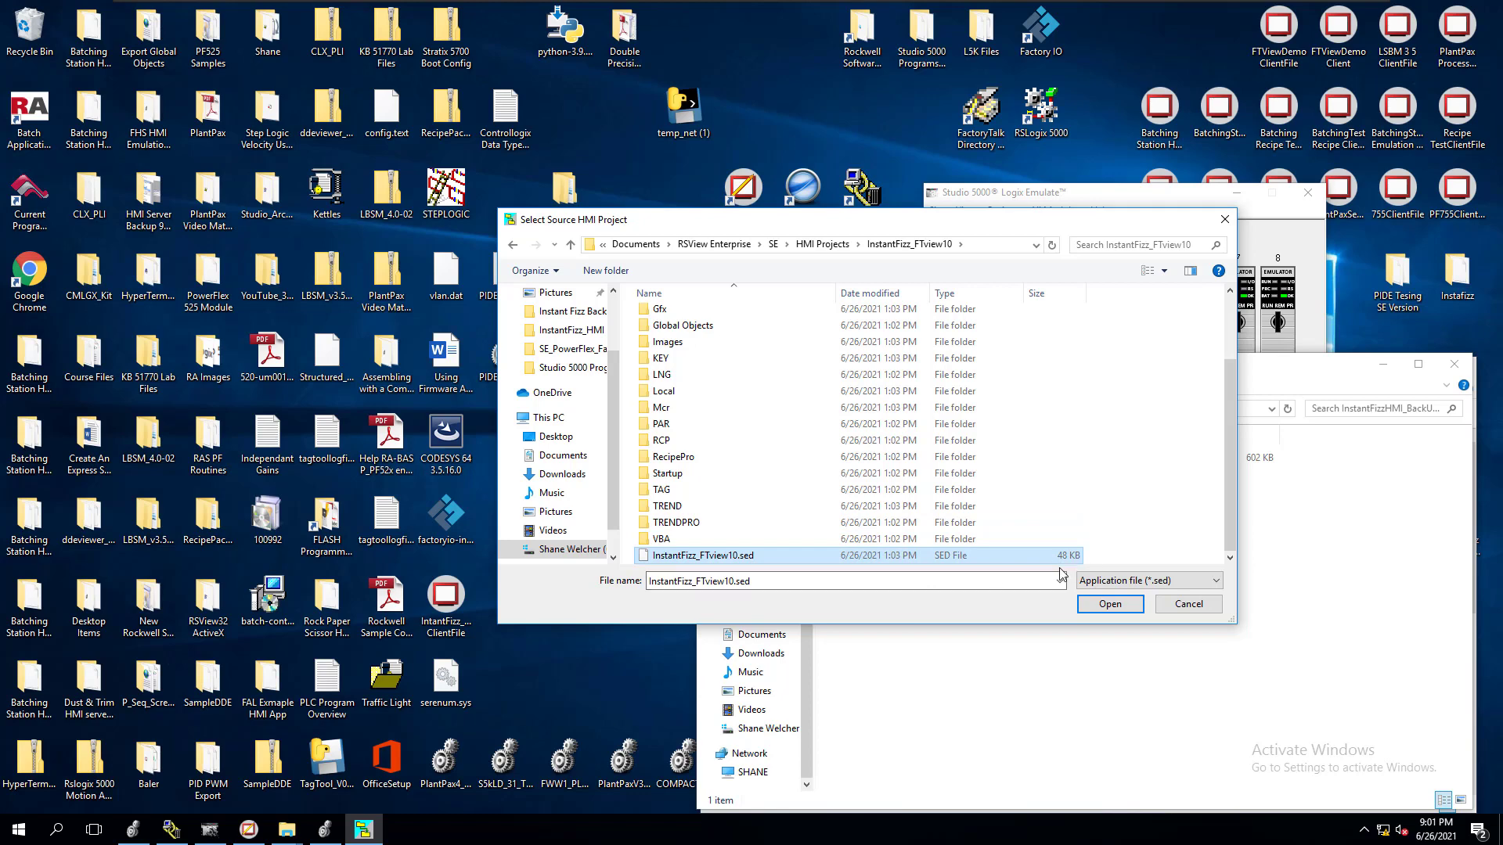
click(1120, 609)
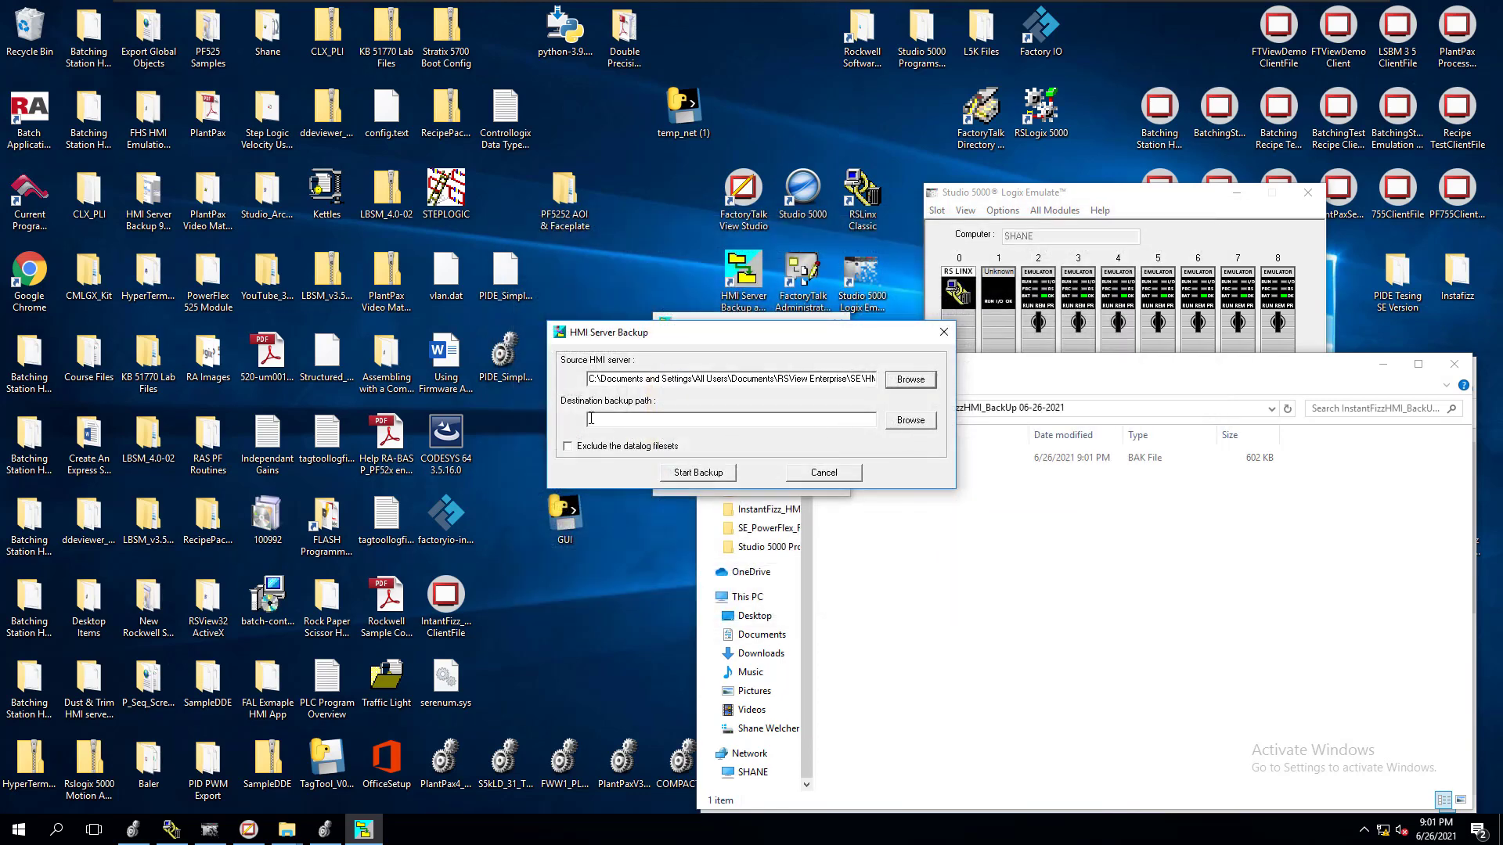
Set the backup destination to Desktop > PIDE Tesing SE Version > InstantFizzHMI_BackUp 06-26-2021.
click(910, 420)
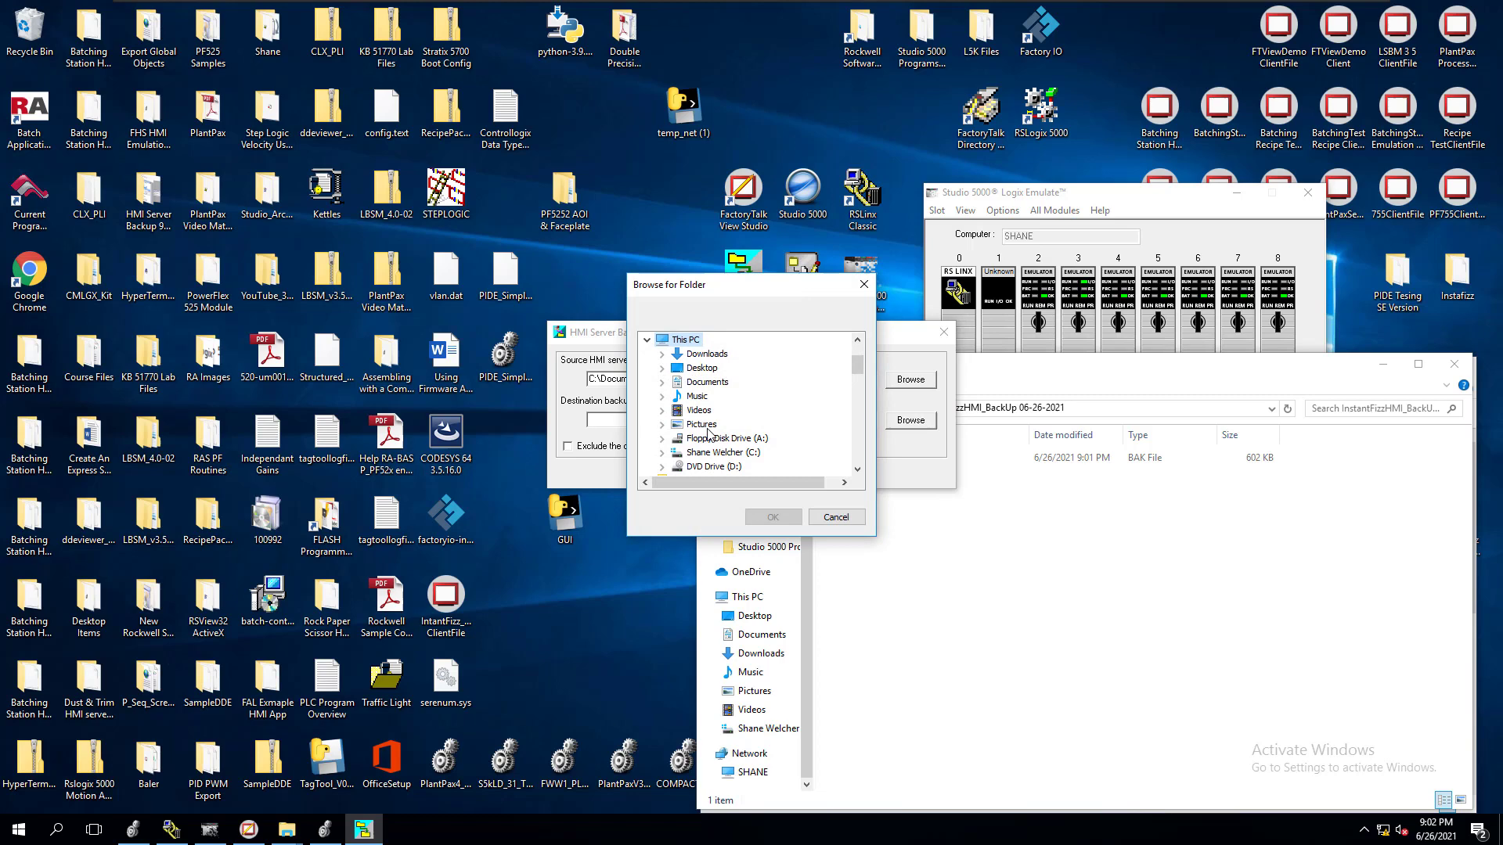
click(661, 368)
scroll(748, 427, down, 5)
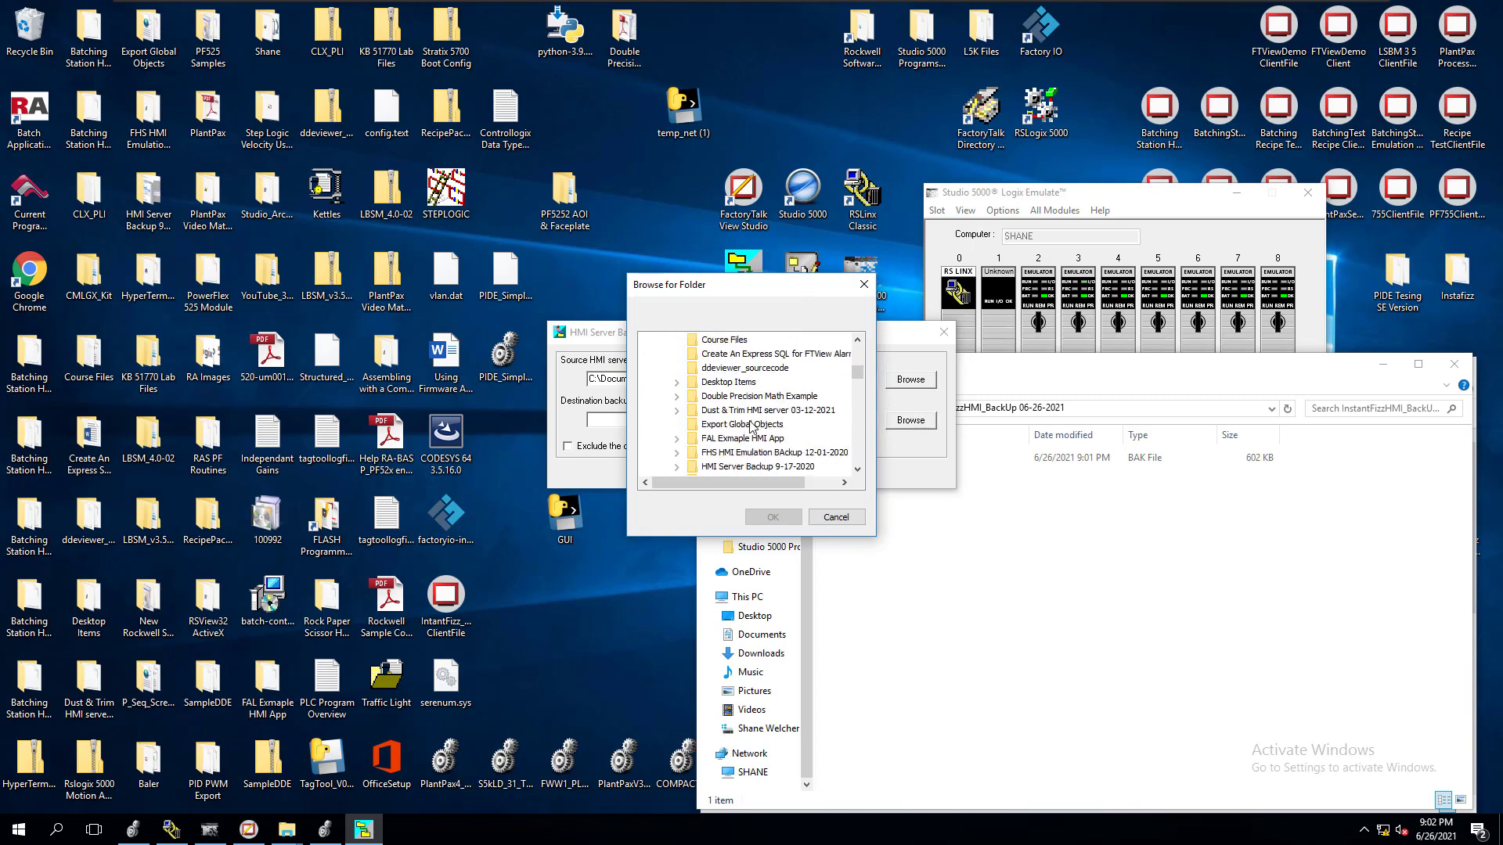
scroll(729, 404, down, 4)
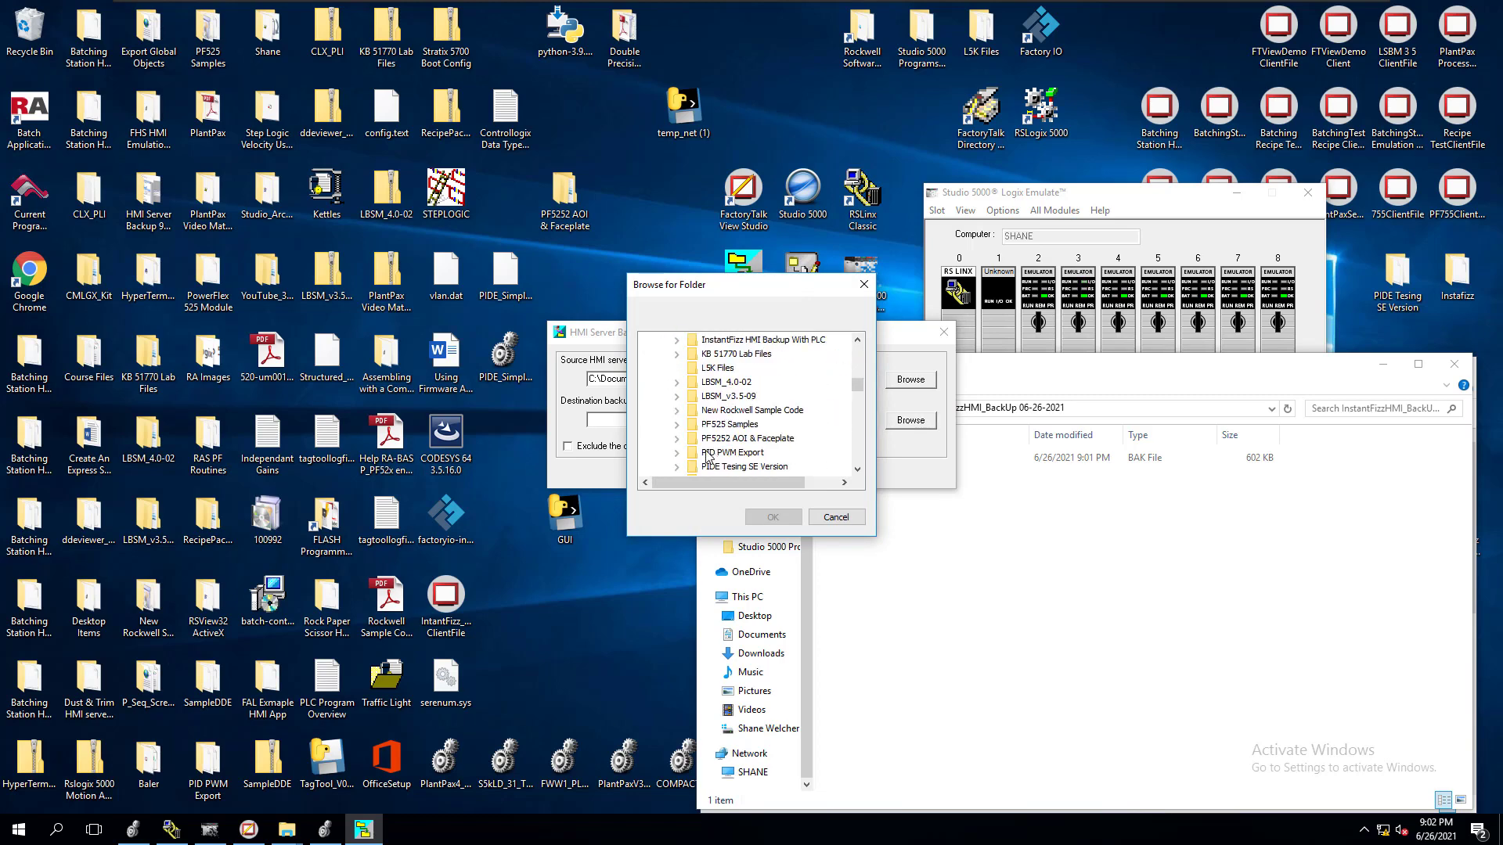
click(677, 467)
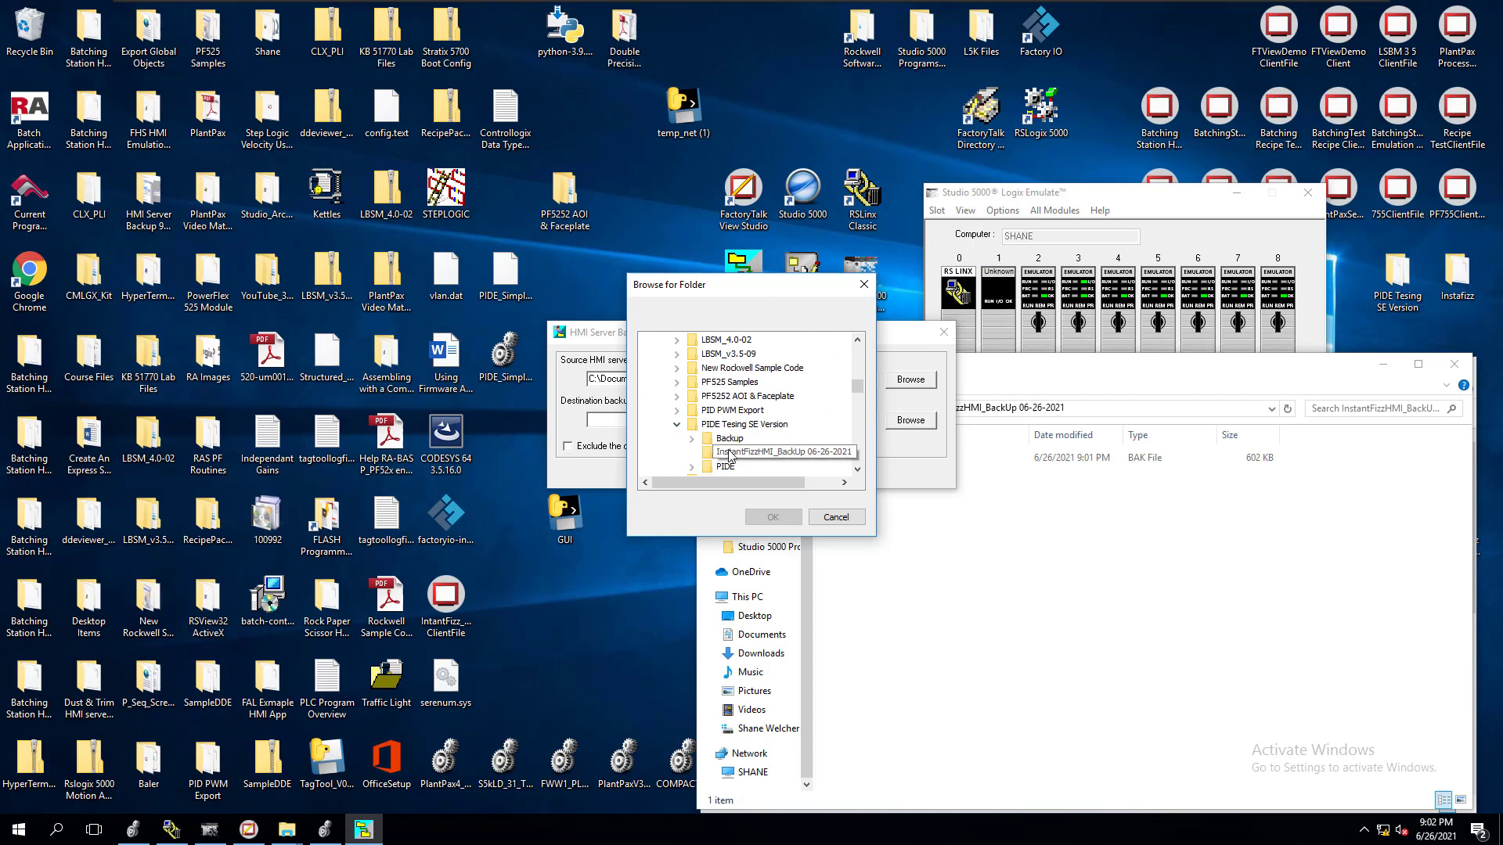
click(773, 454)
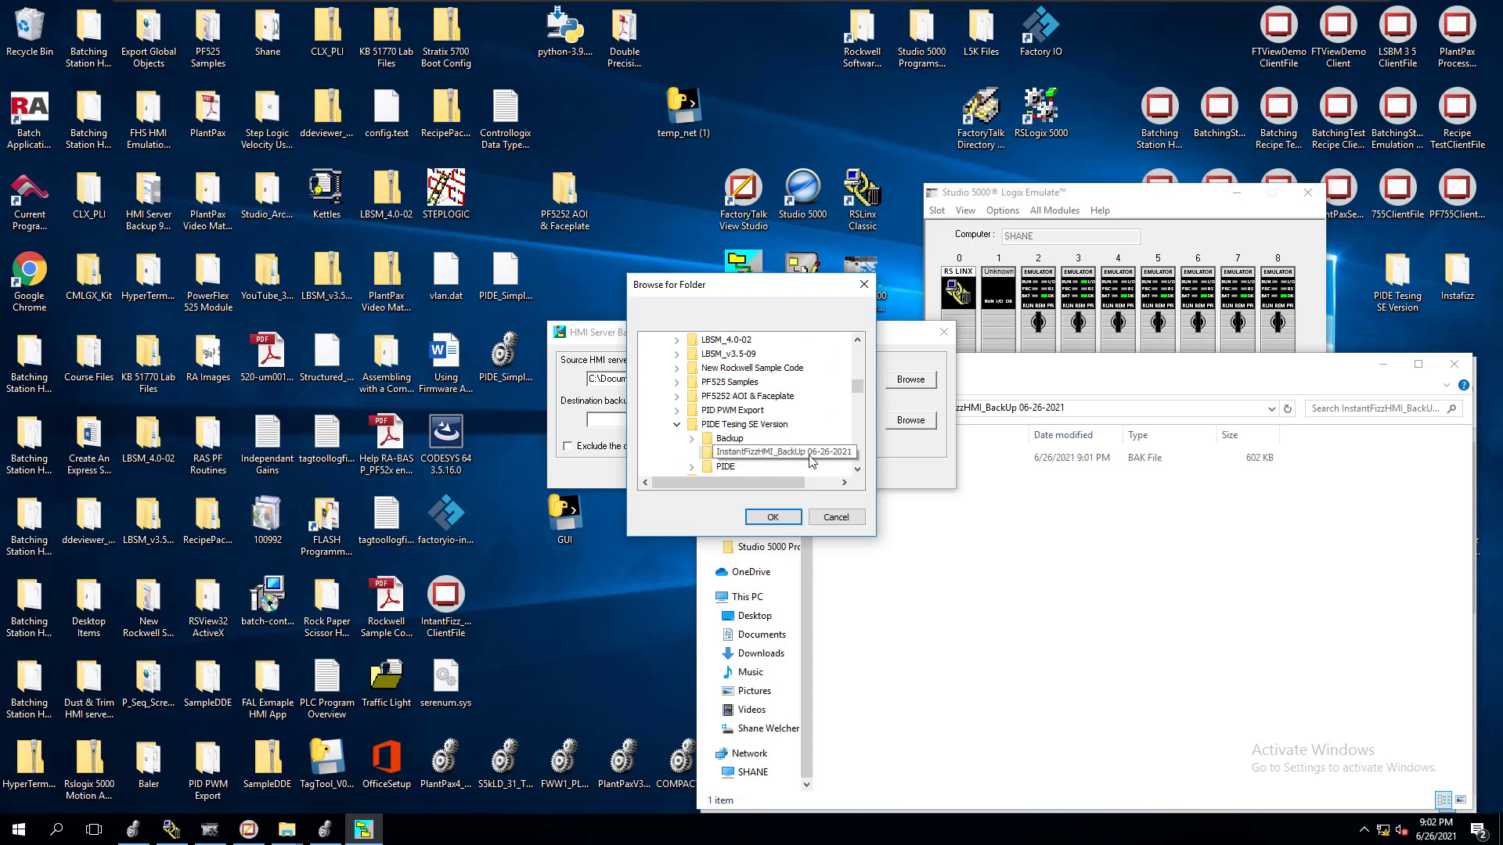
click(772, 517)
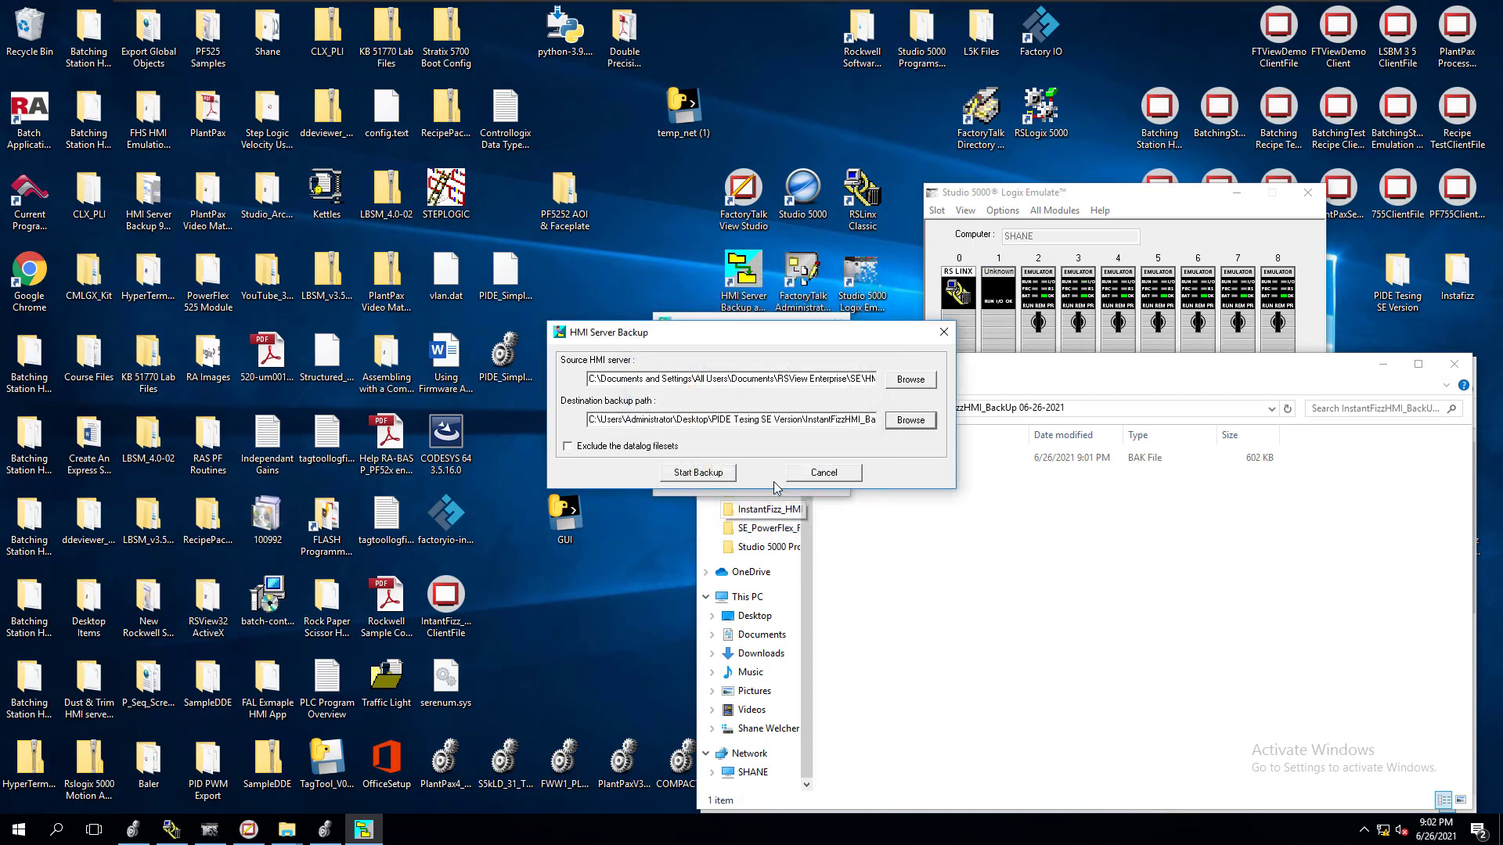
Run the HMI server backup, dismiss the completion message, and close the tool.
click(716, 474)
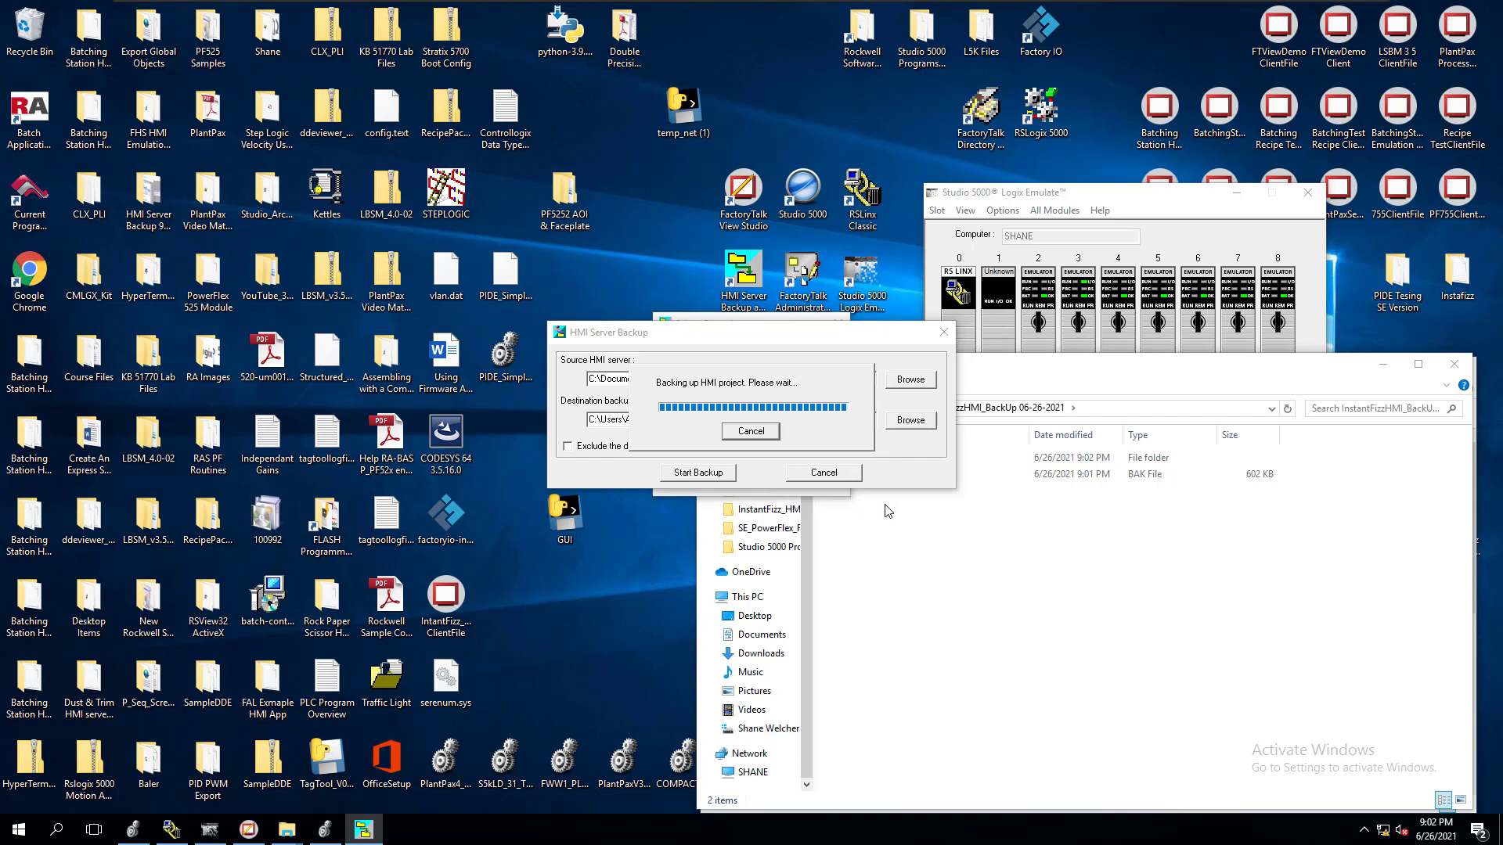
click(817, 451)
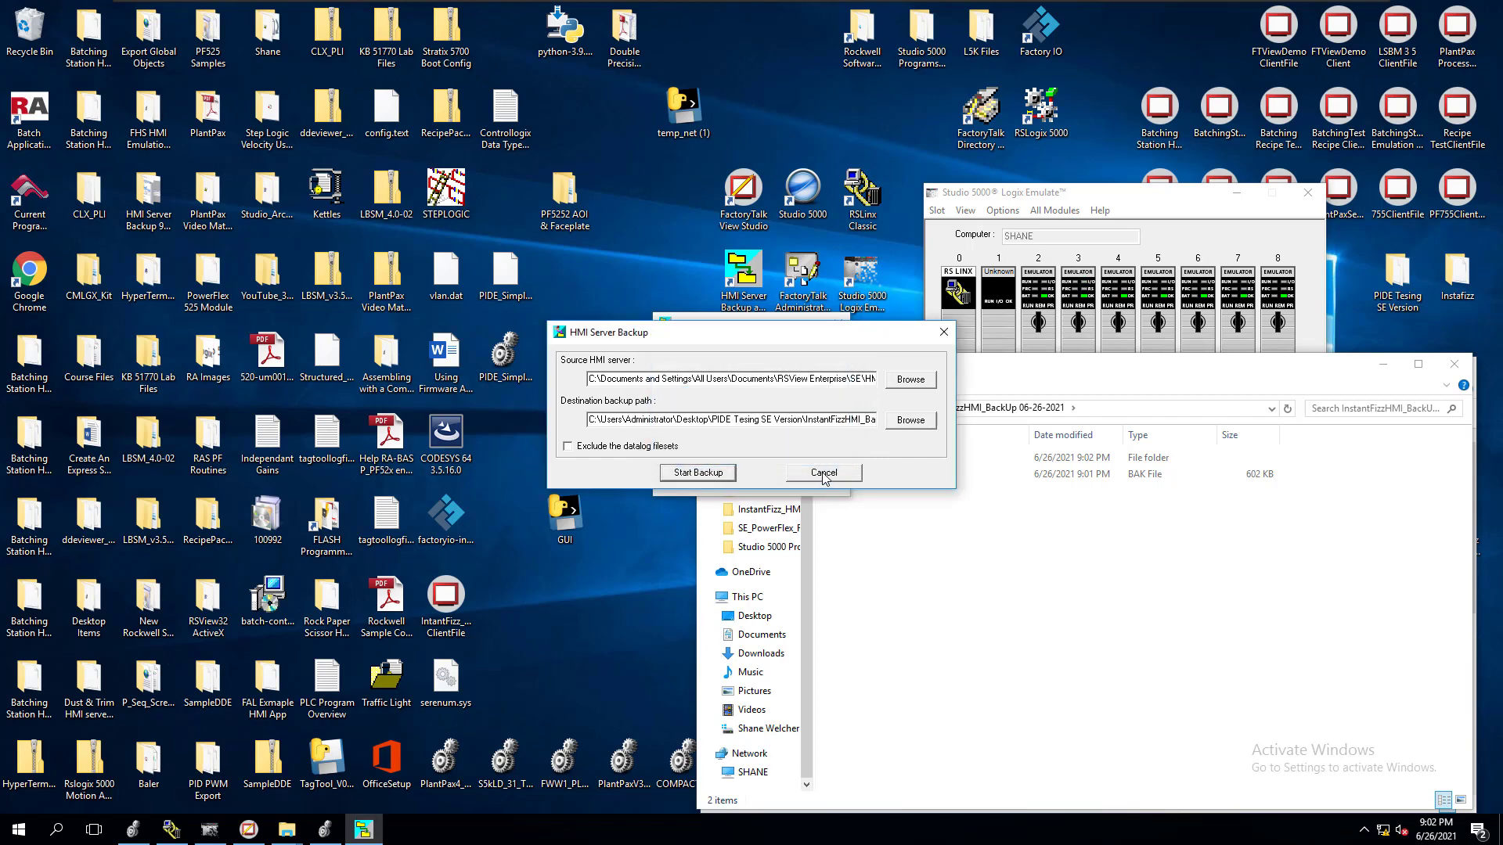
click(814, 472)
click(756, 432)
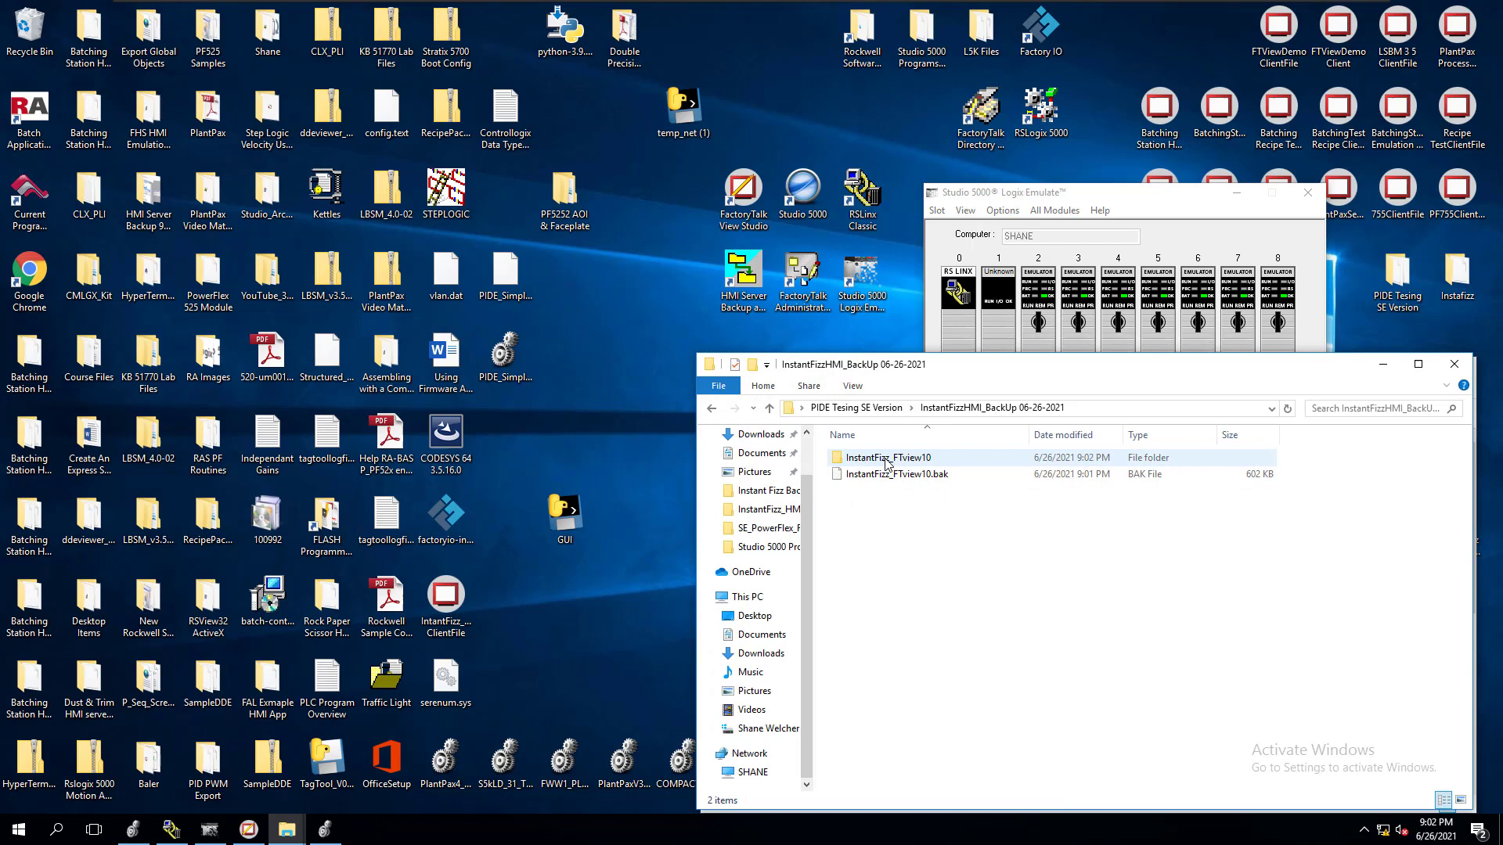
Open the backed-up InstantFizz_FTview10 folder and check InstantFizz_FTview10.sed is 48 KB.
double_click(888, 463)
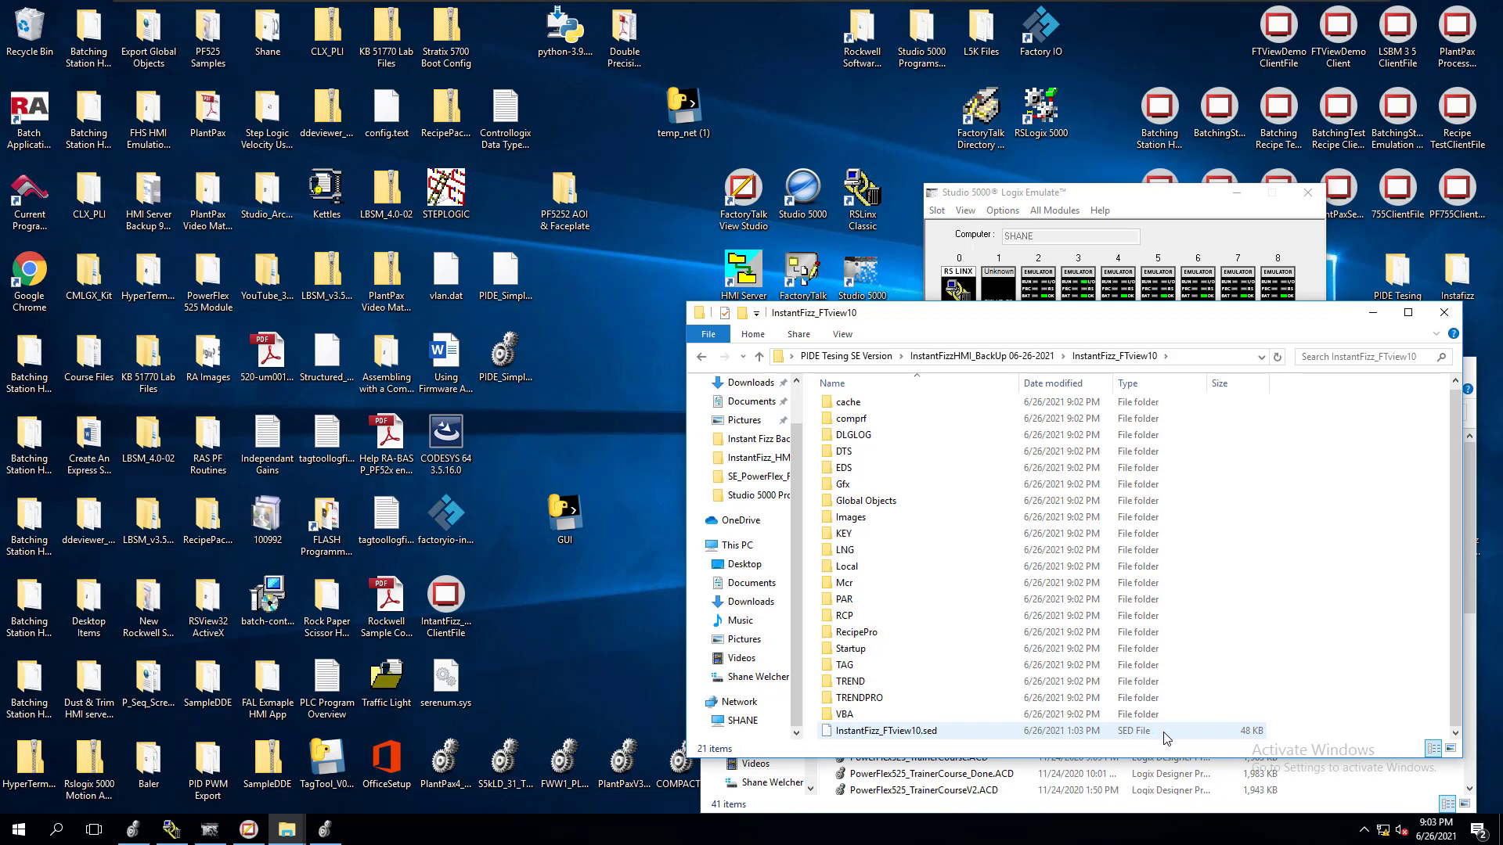
click(1166, 738)
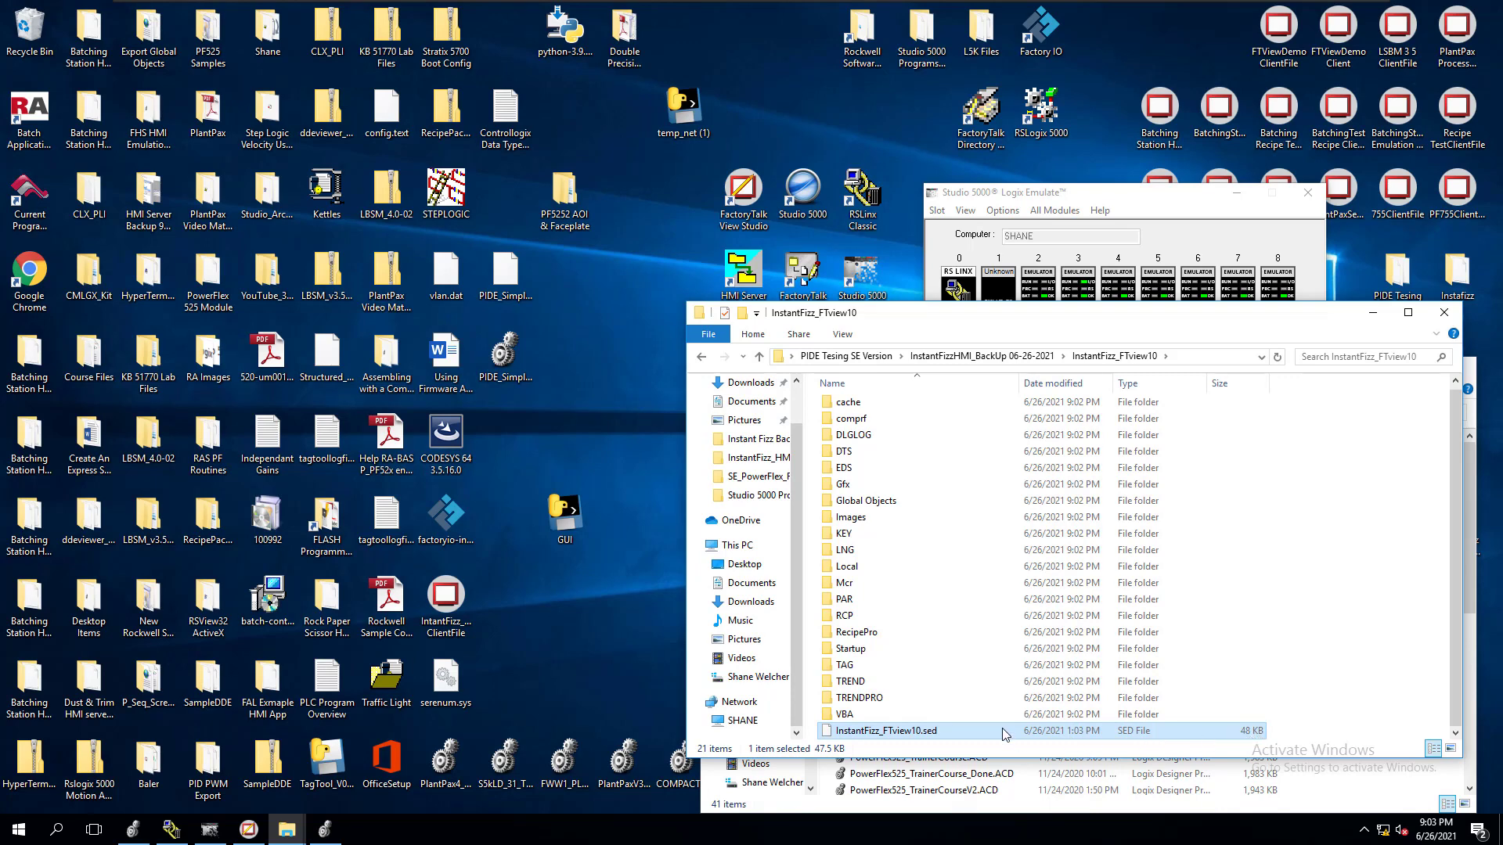
Recheck the InstantFizz_FTview10.bak size and the InstantFizz_FTview10 folder in the dated backup folder.
click(701, 356)
click(918, 423)
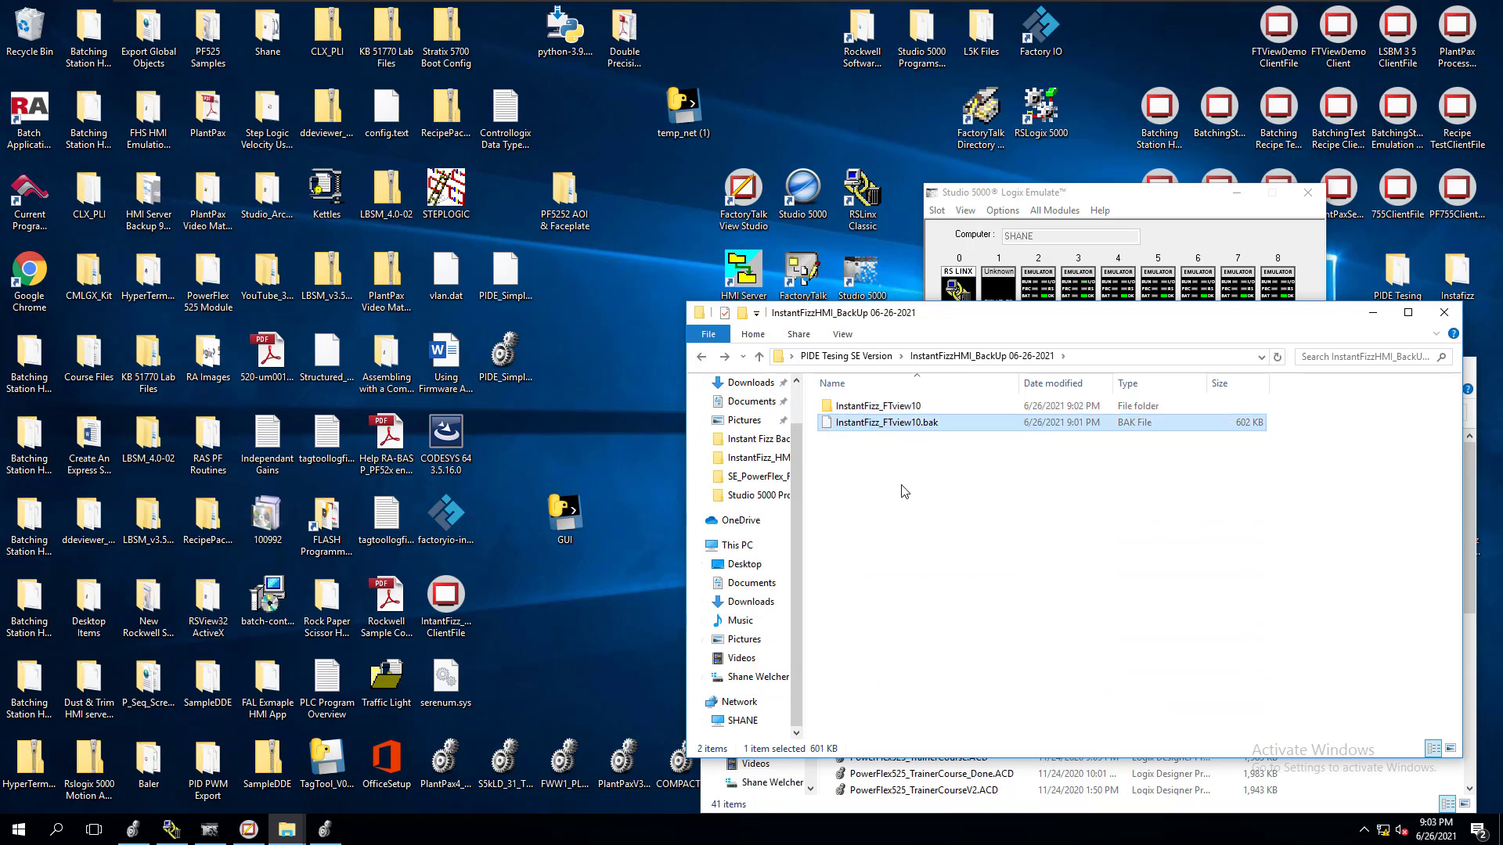
key(Up)
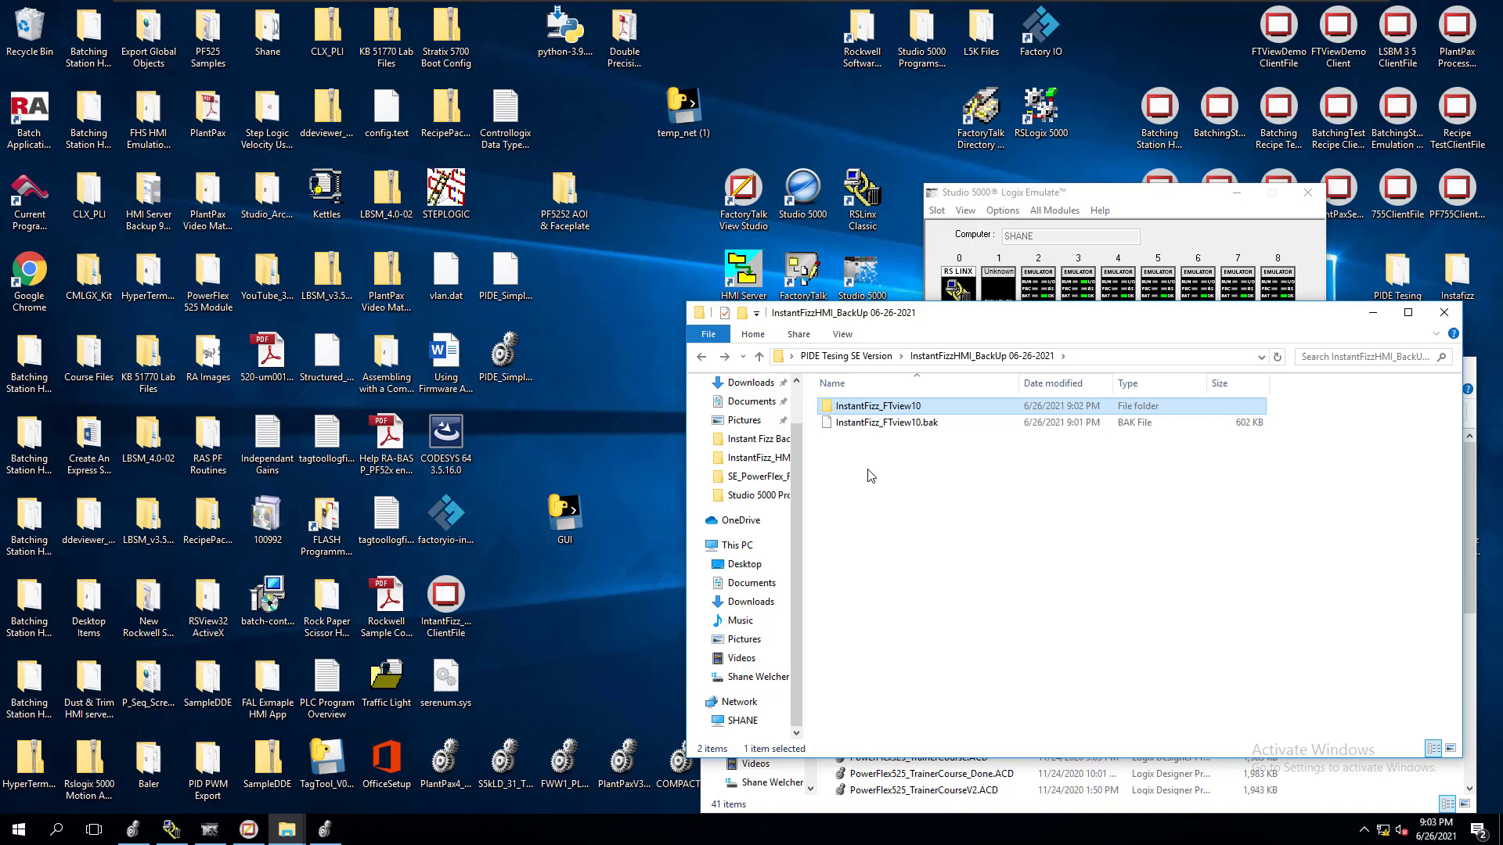
double_click(878, 408)
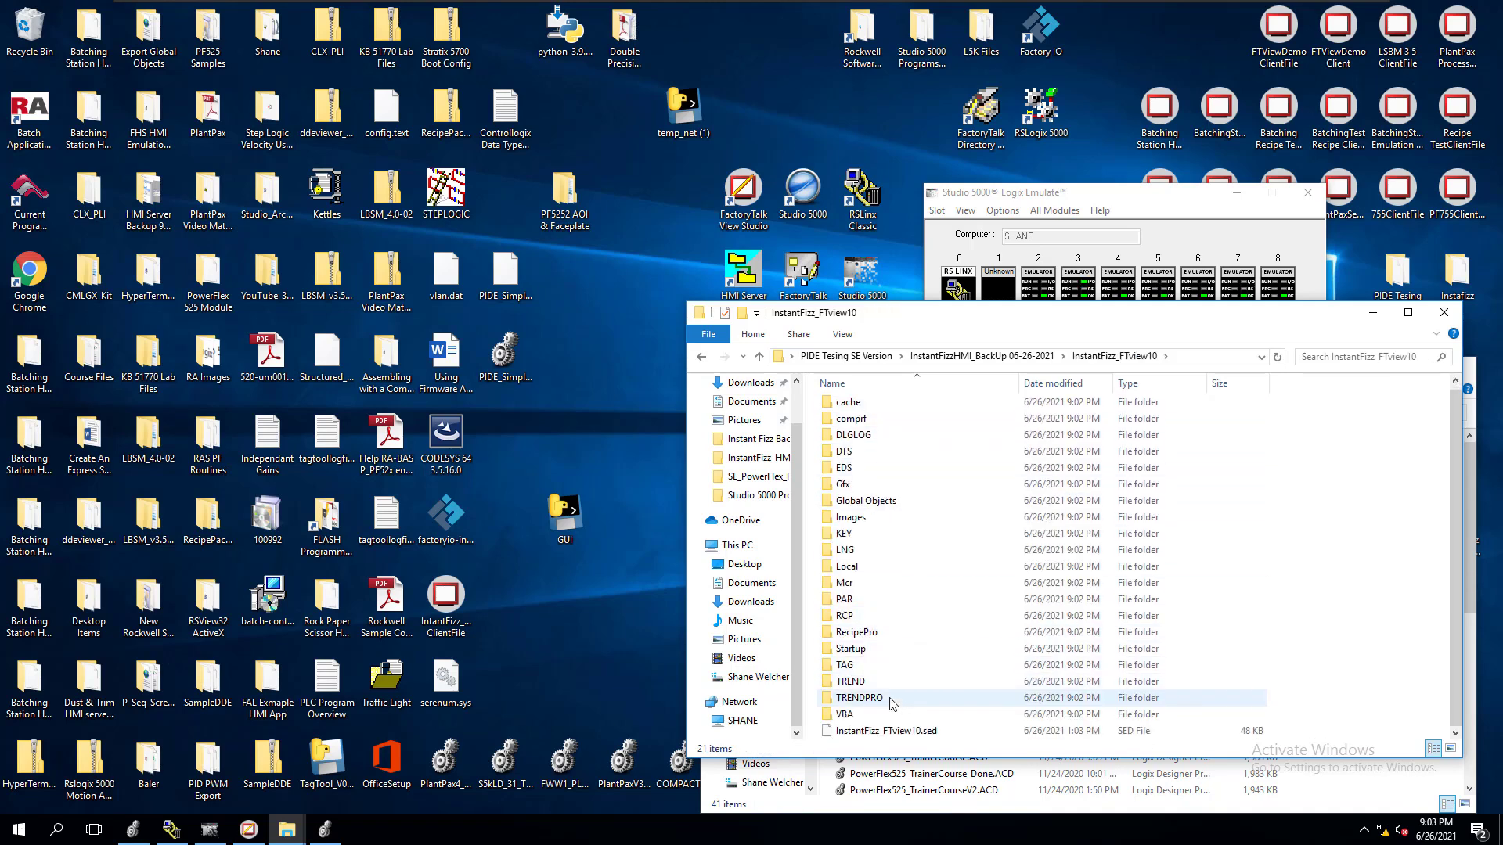
click(702, 356)
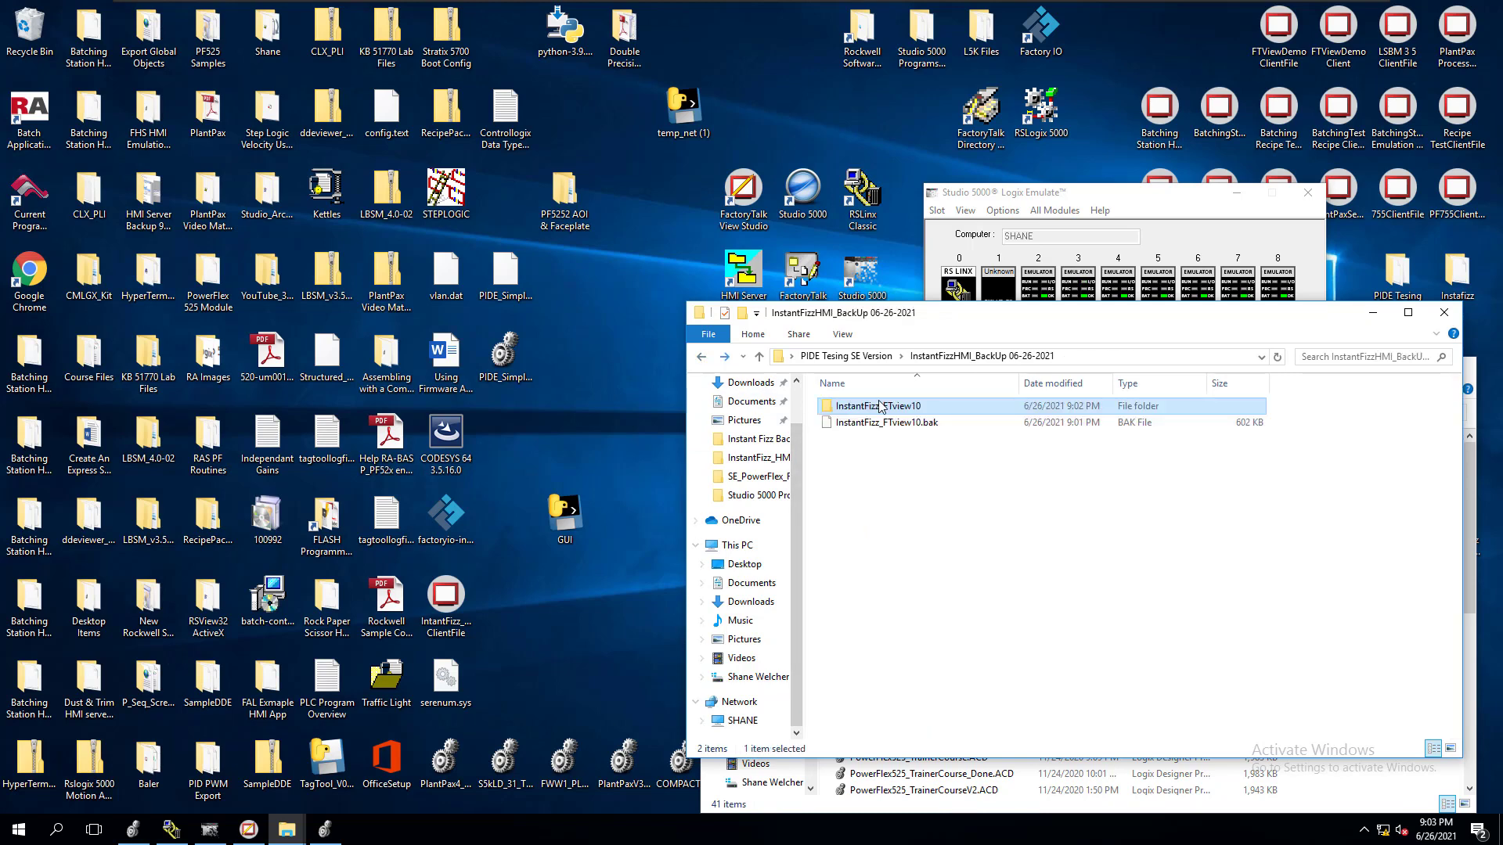
Copy the InstantFizzHMI_BackUp 06-26-2021 folder and paste it onto the desktop.
key(alt+Left)
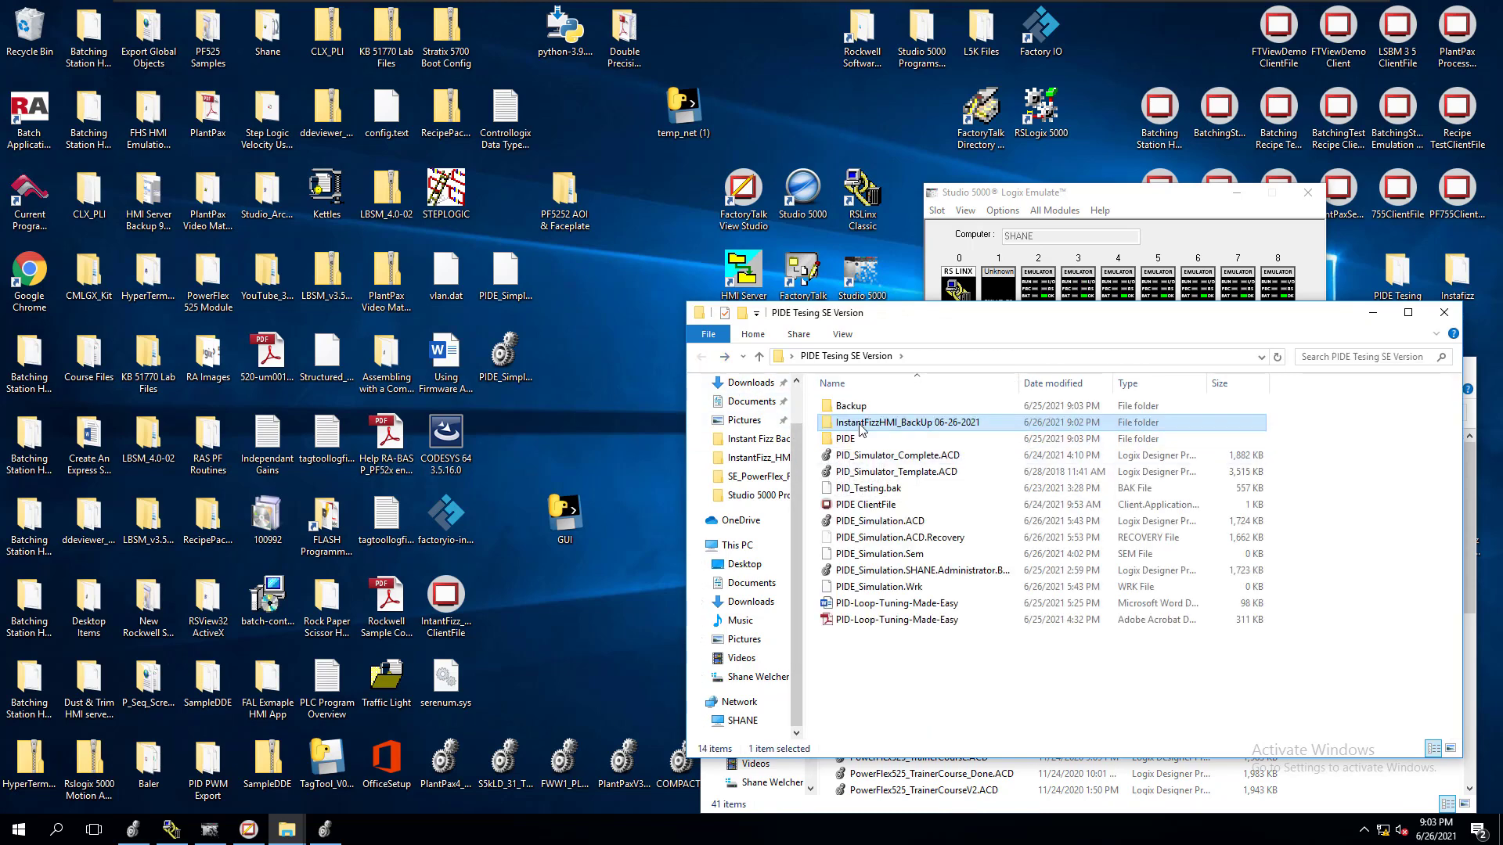
right_click(859, 429)
click(893, 626)
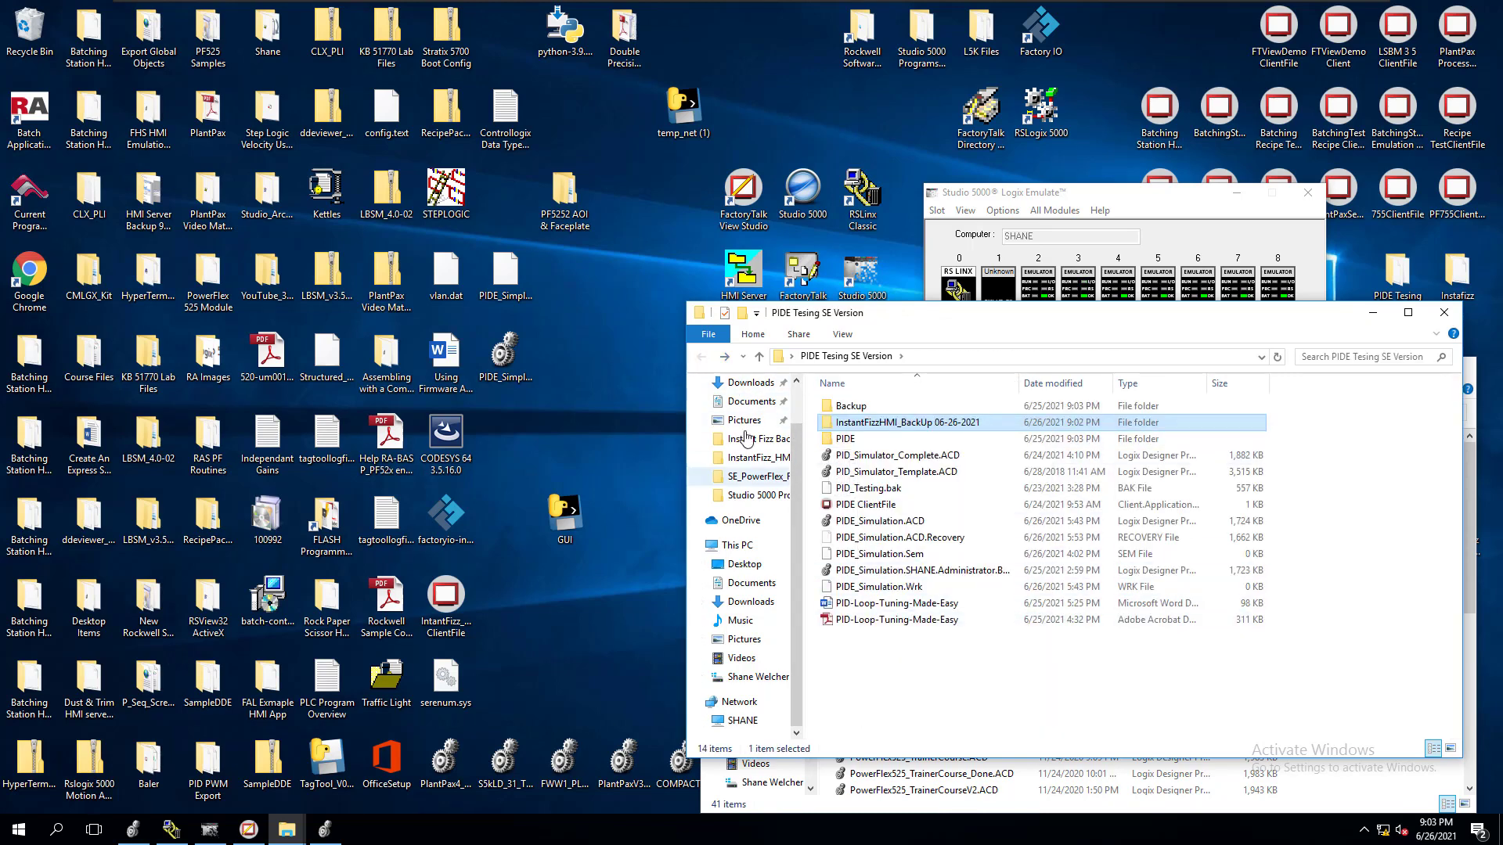
click(665, 383)
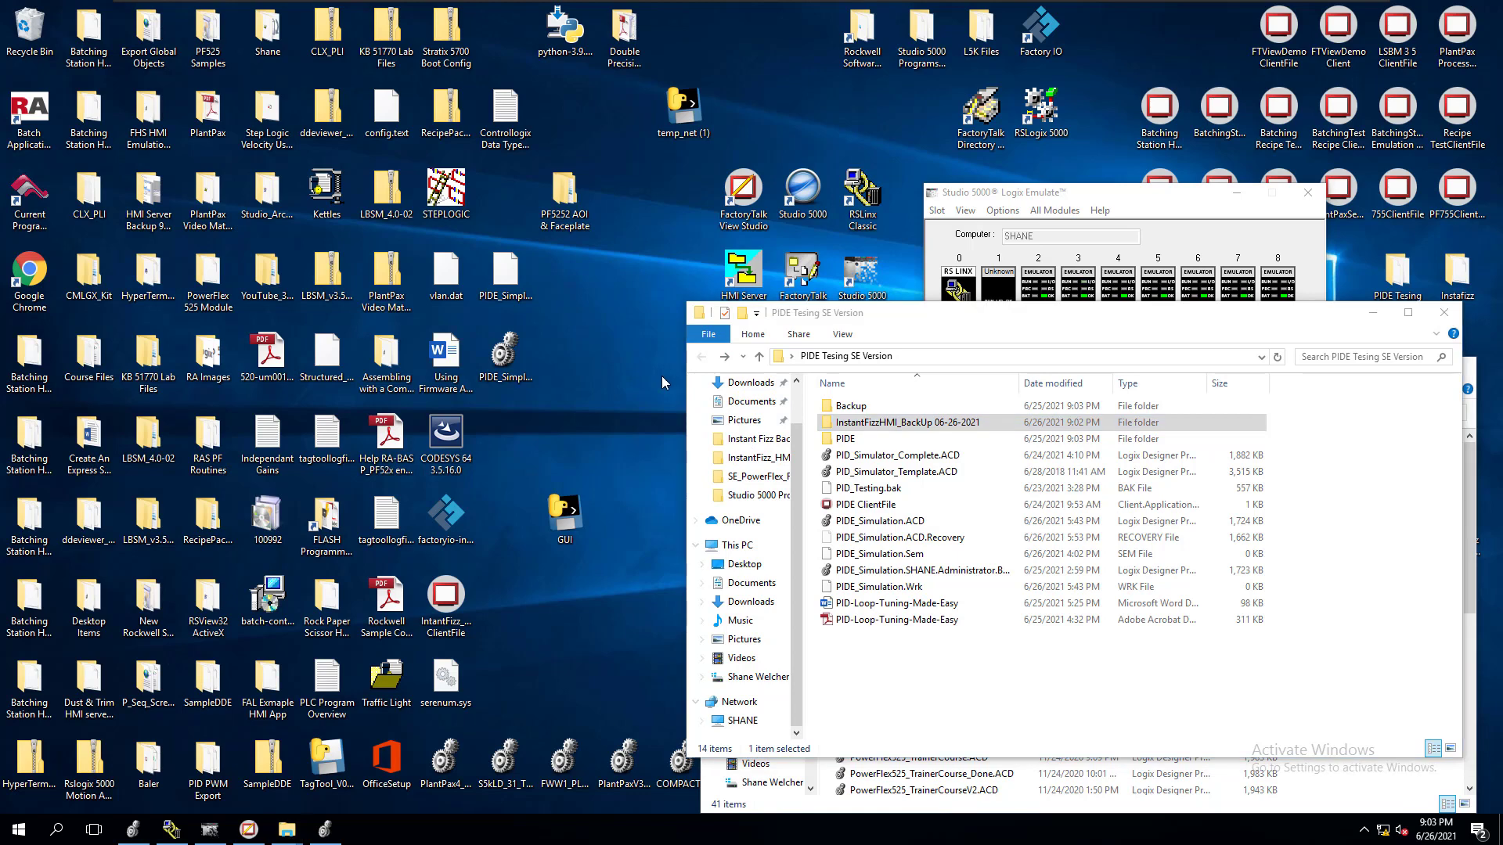
right_click(846, 433)
click(888, 633)
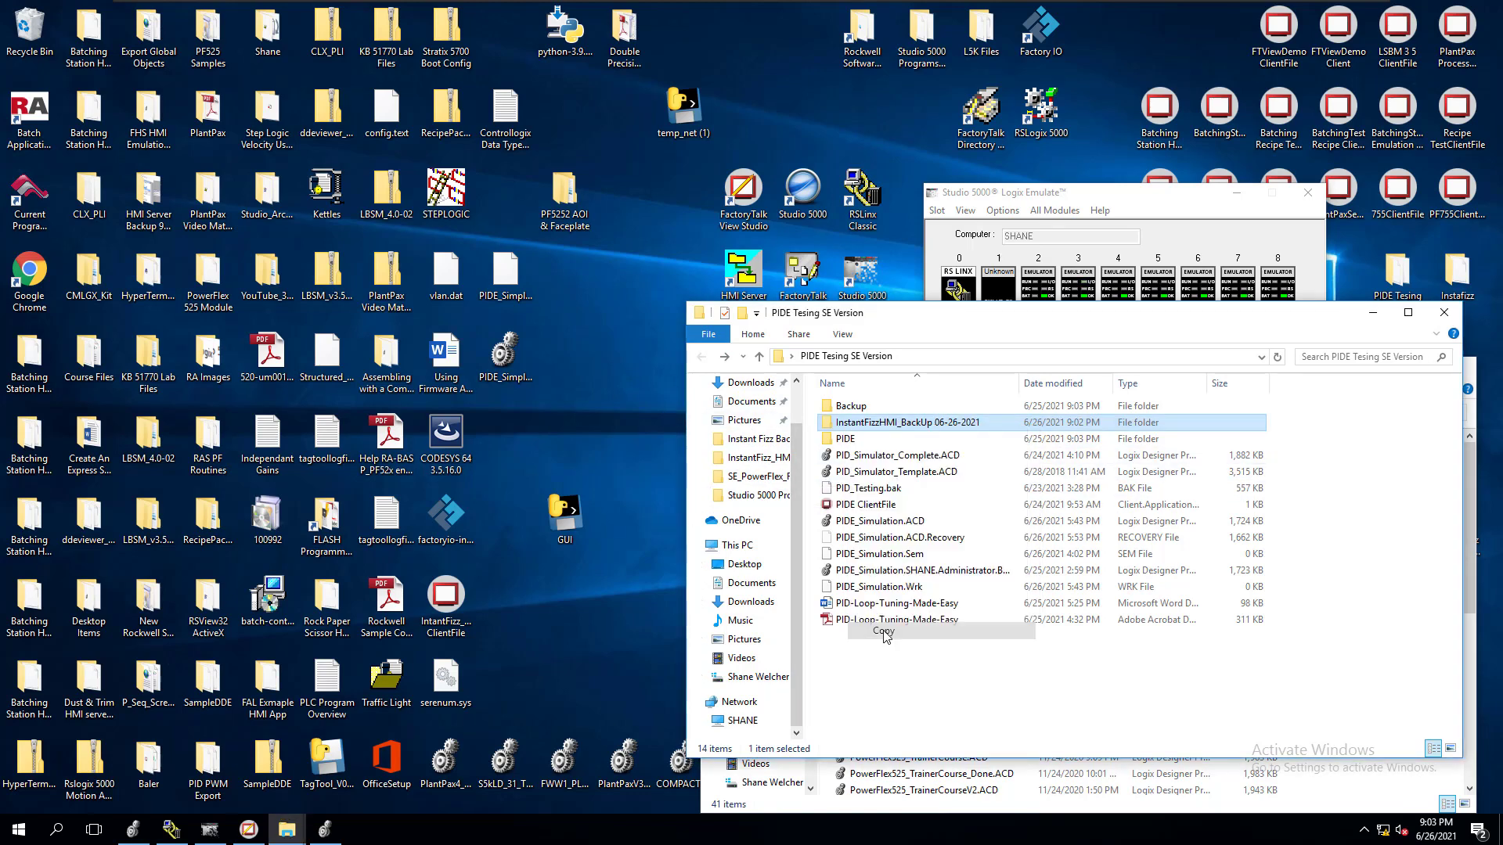
right_click(650, 421)
click(693, 493)
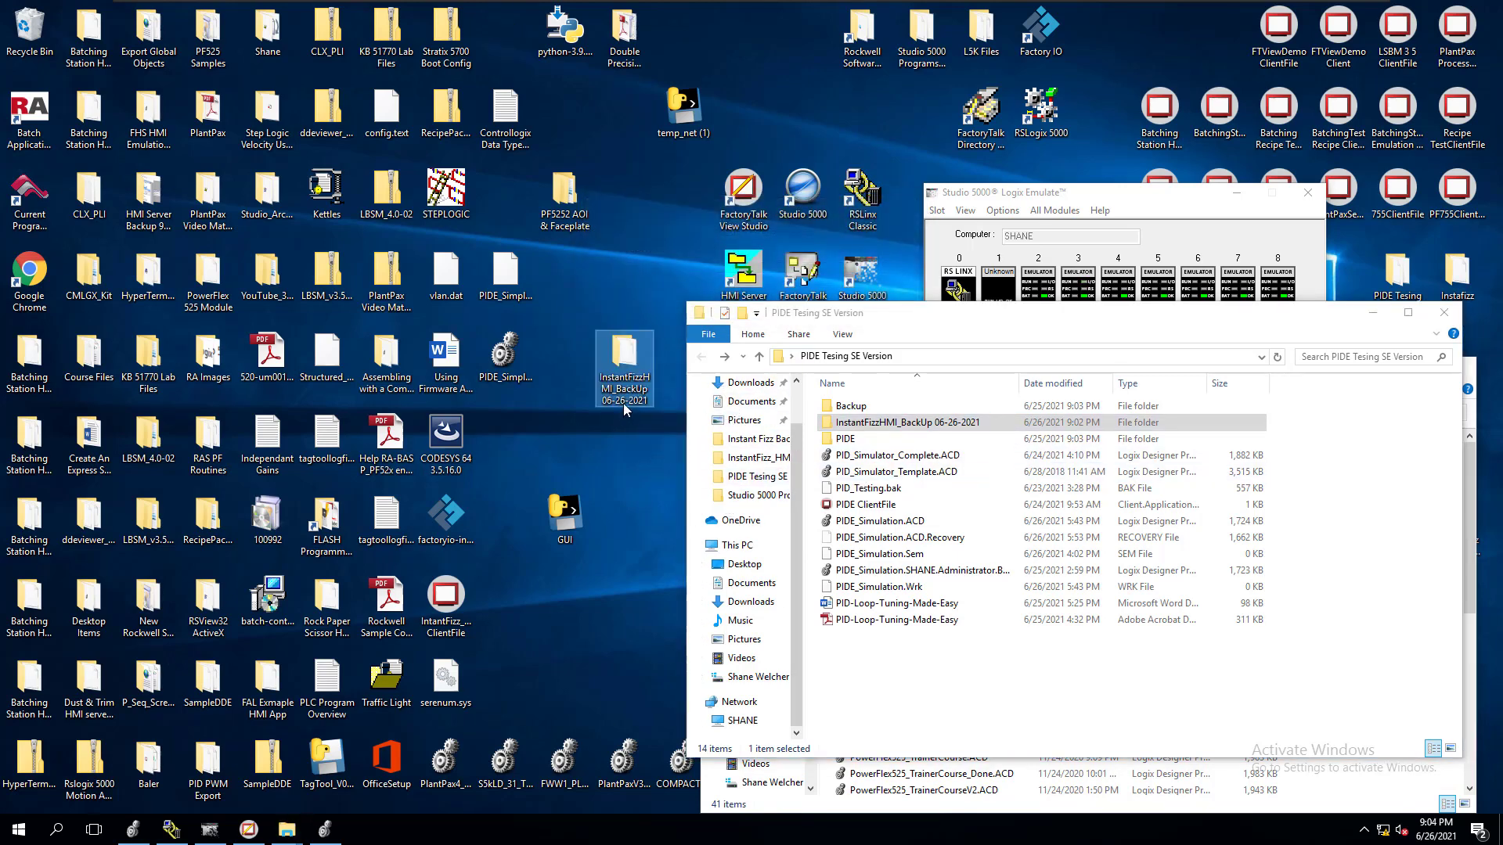
double_click(627, 396)
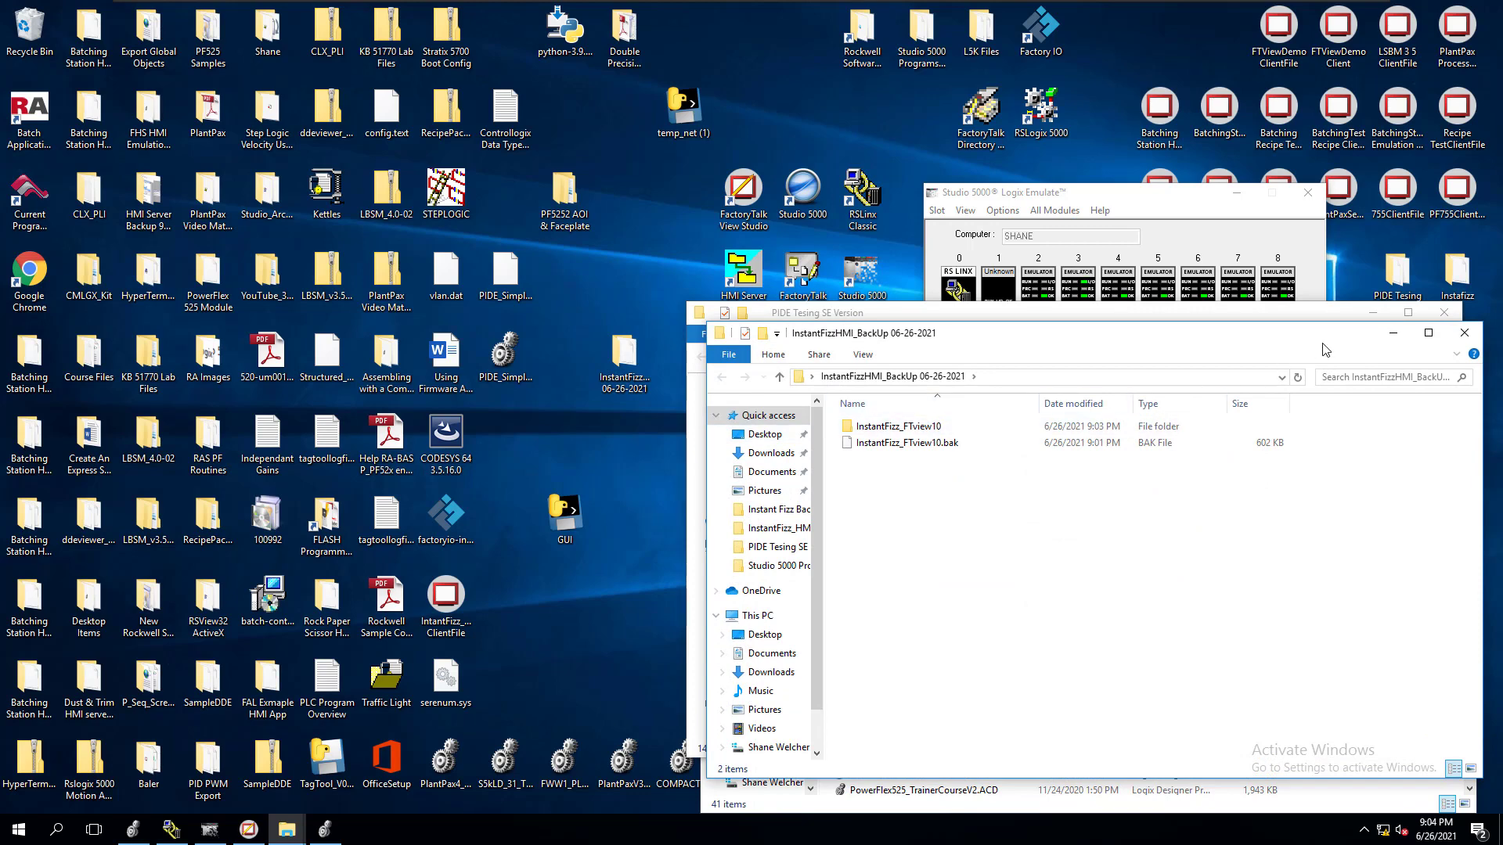
click(1458, 338)
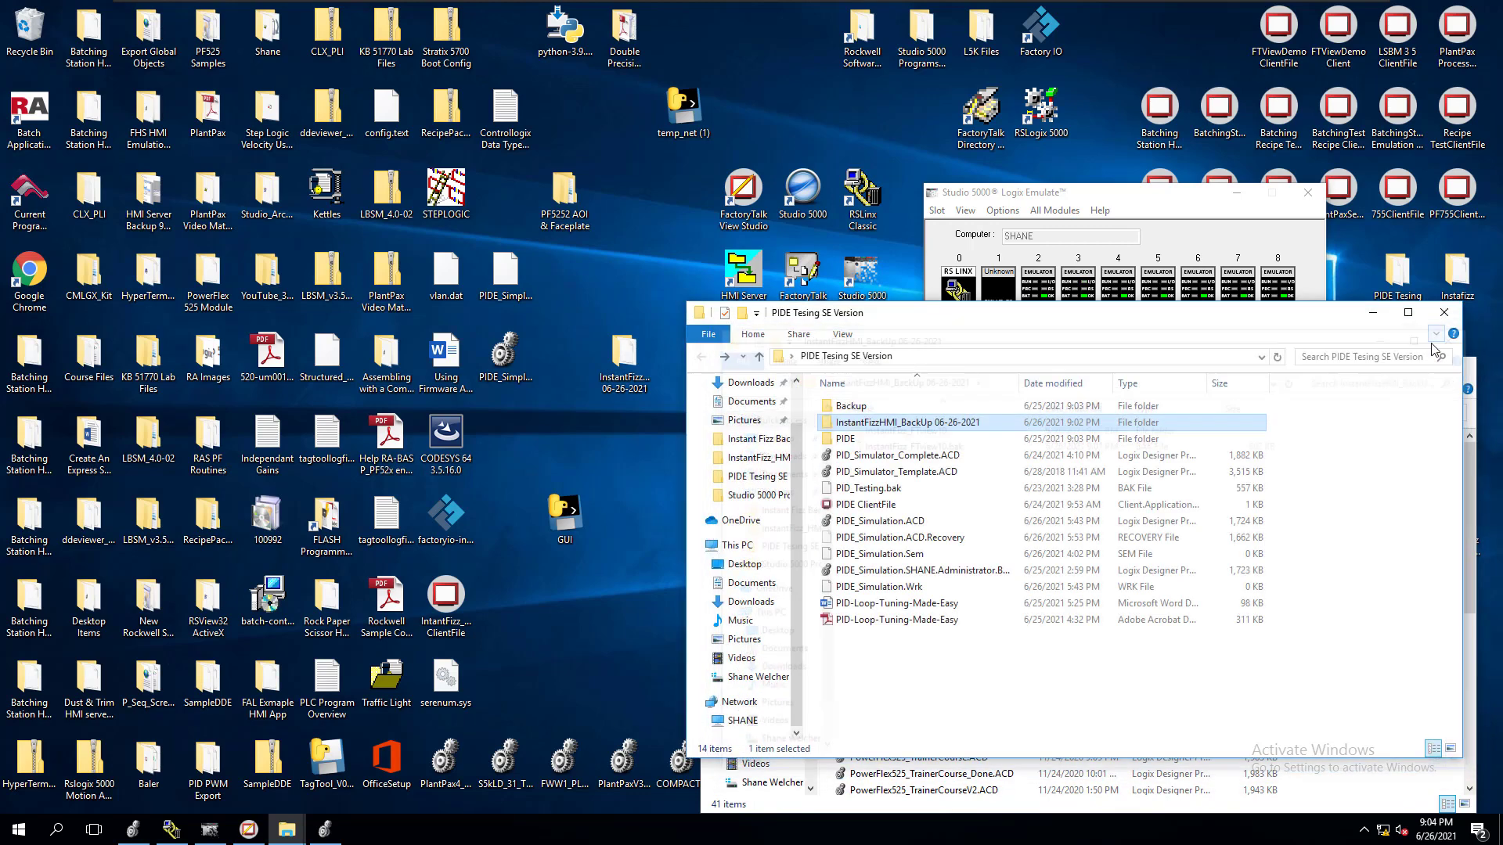
click(624, 364)
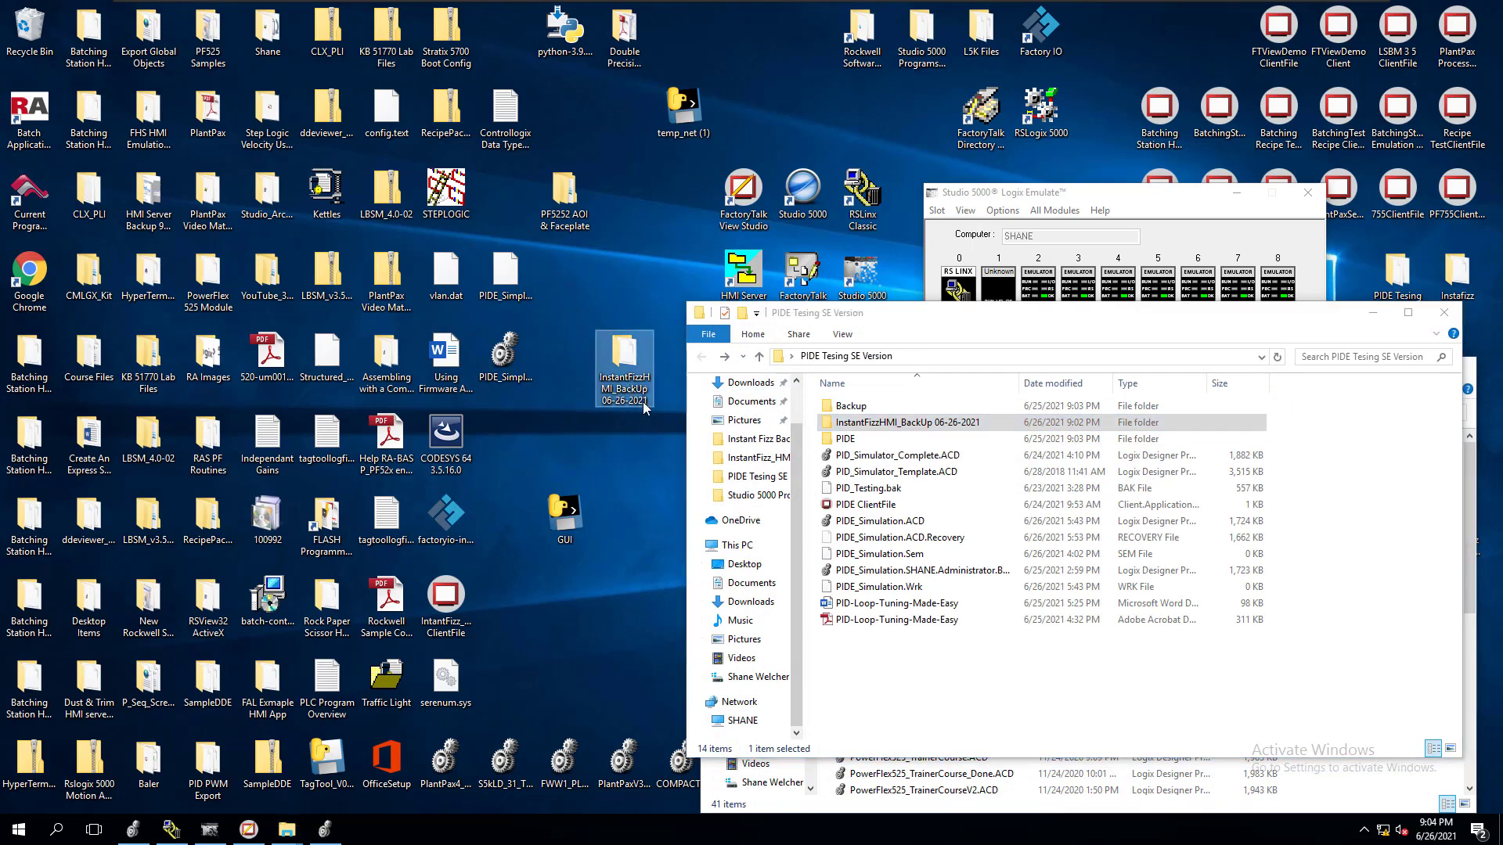
right_click(631, 392)
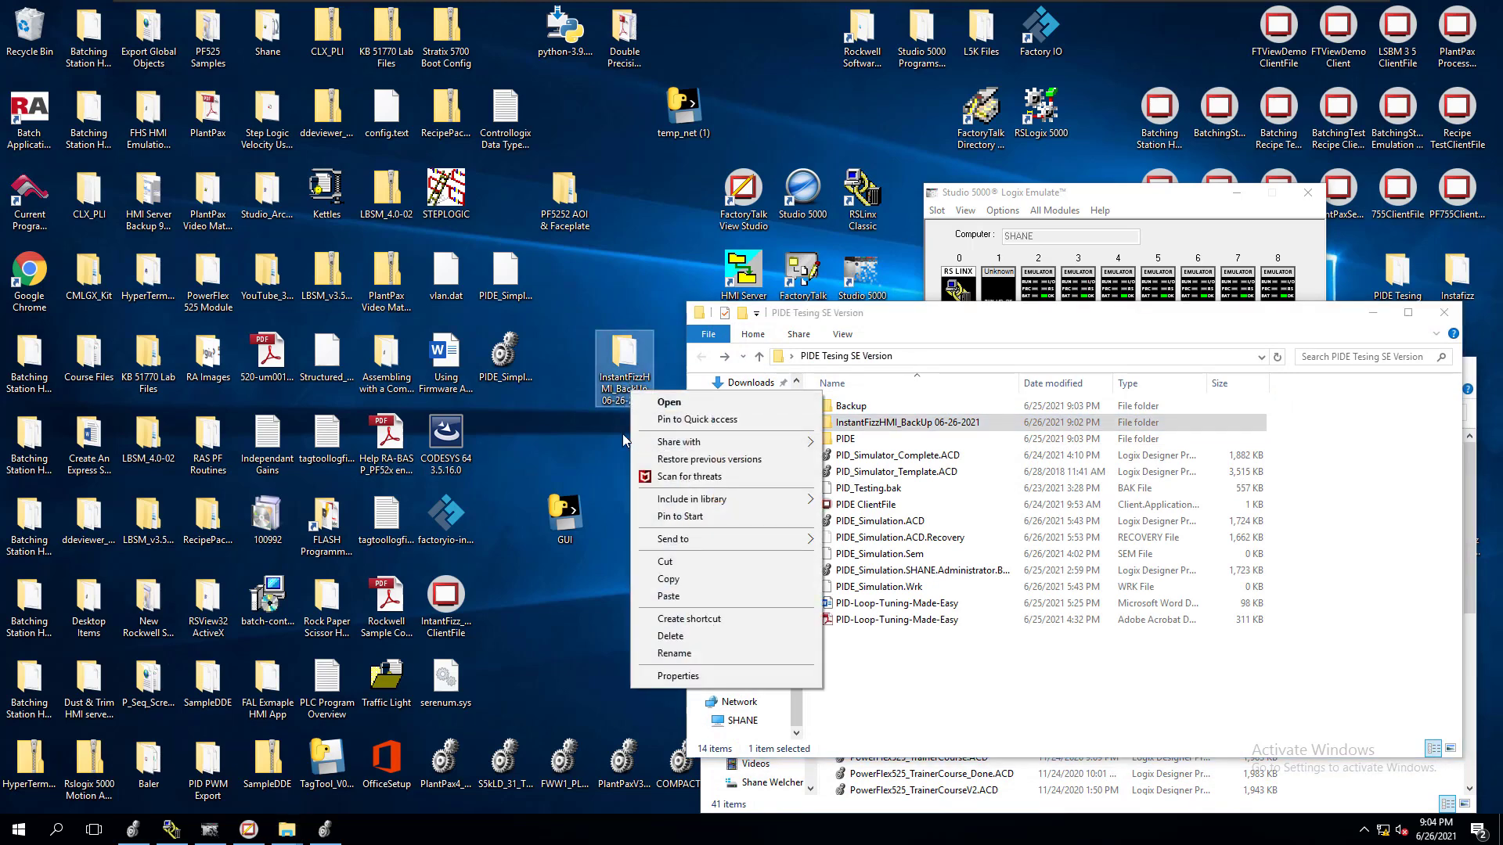
click(620, 423)
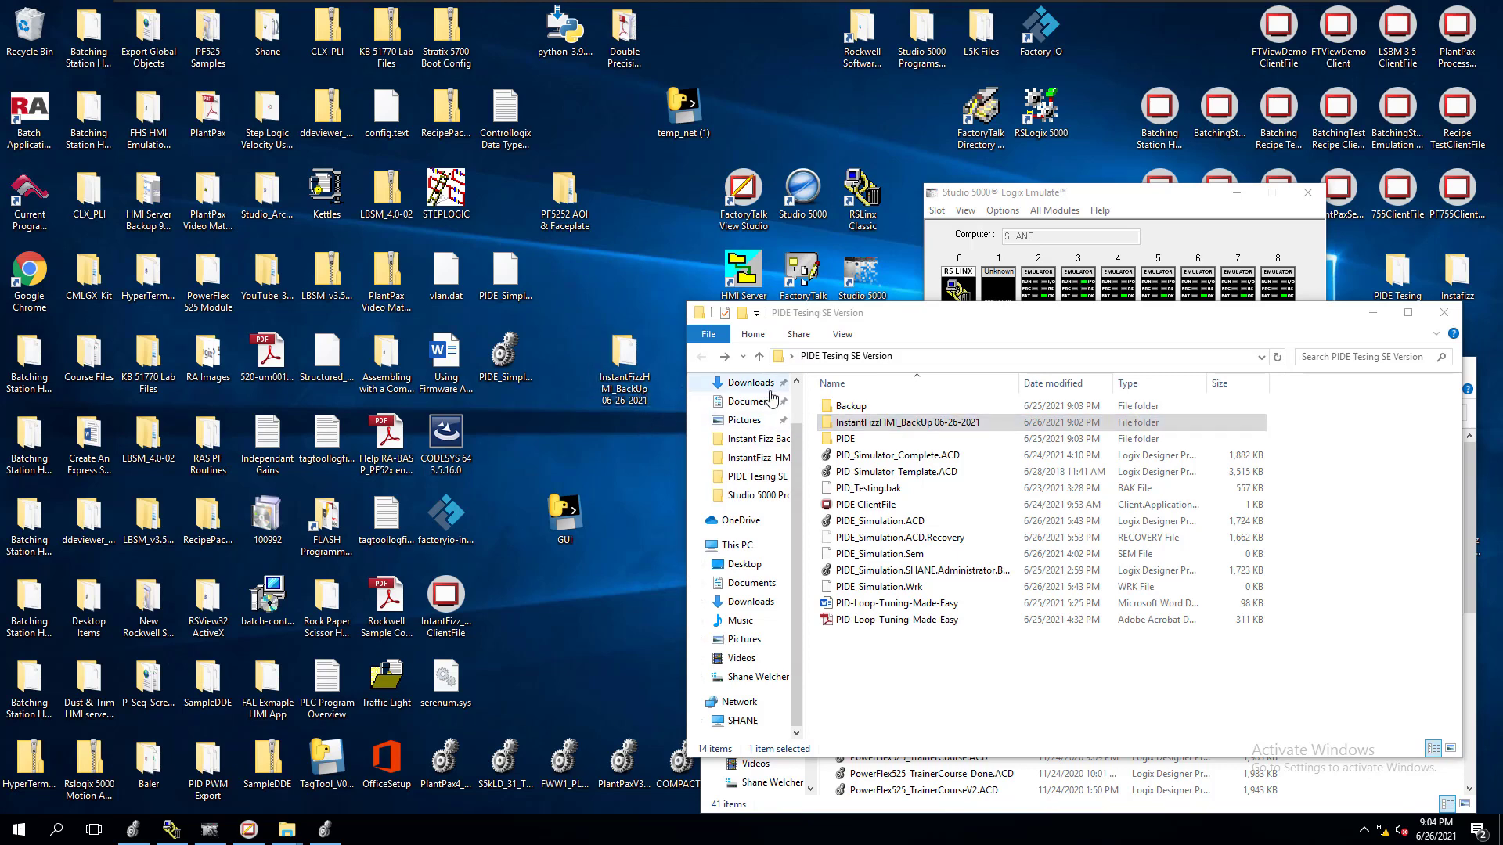
double_click(900, 422)
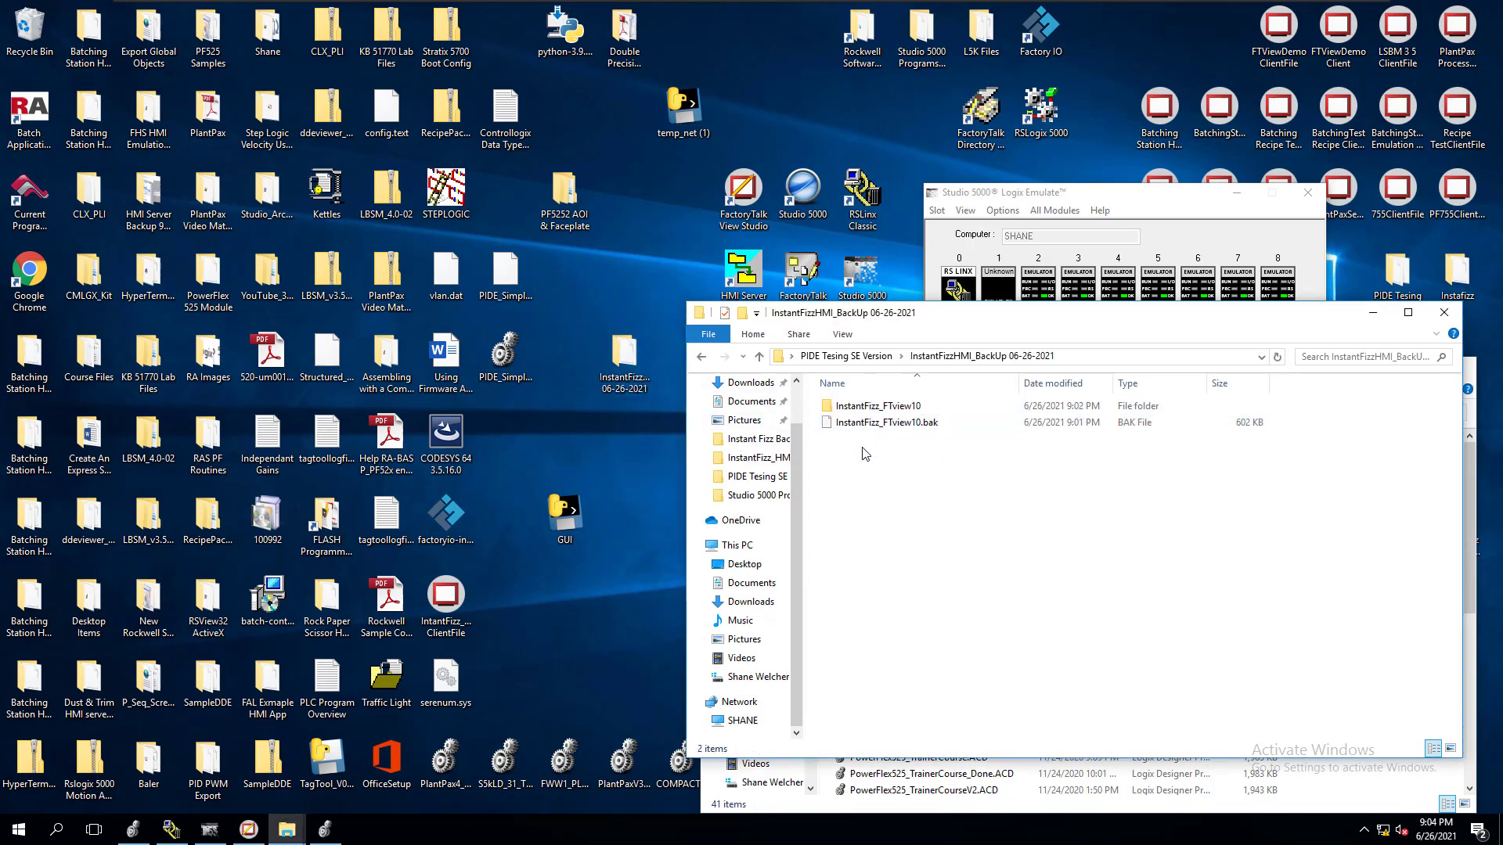
click(702, 359)
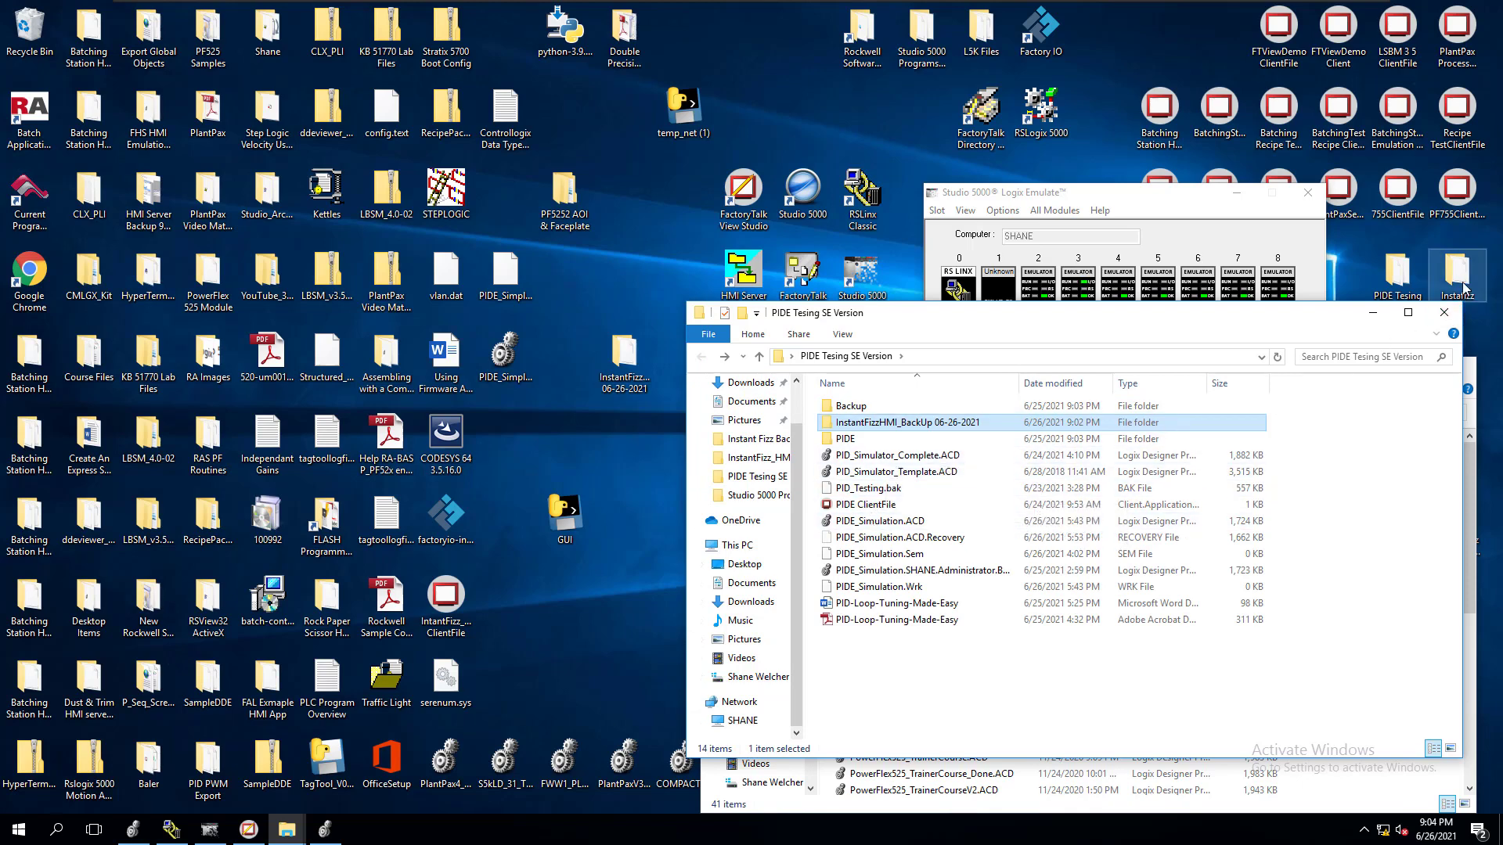
Copy IF2_DEMO.ACD from the Instafizz > InstantFizz_HMI folder.
double_click(1461, 285)
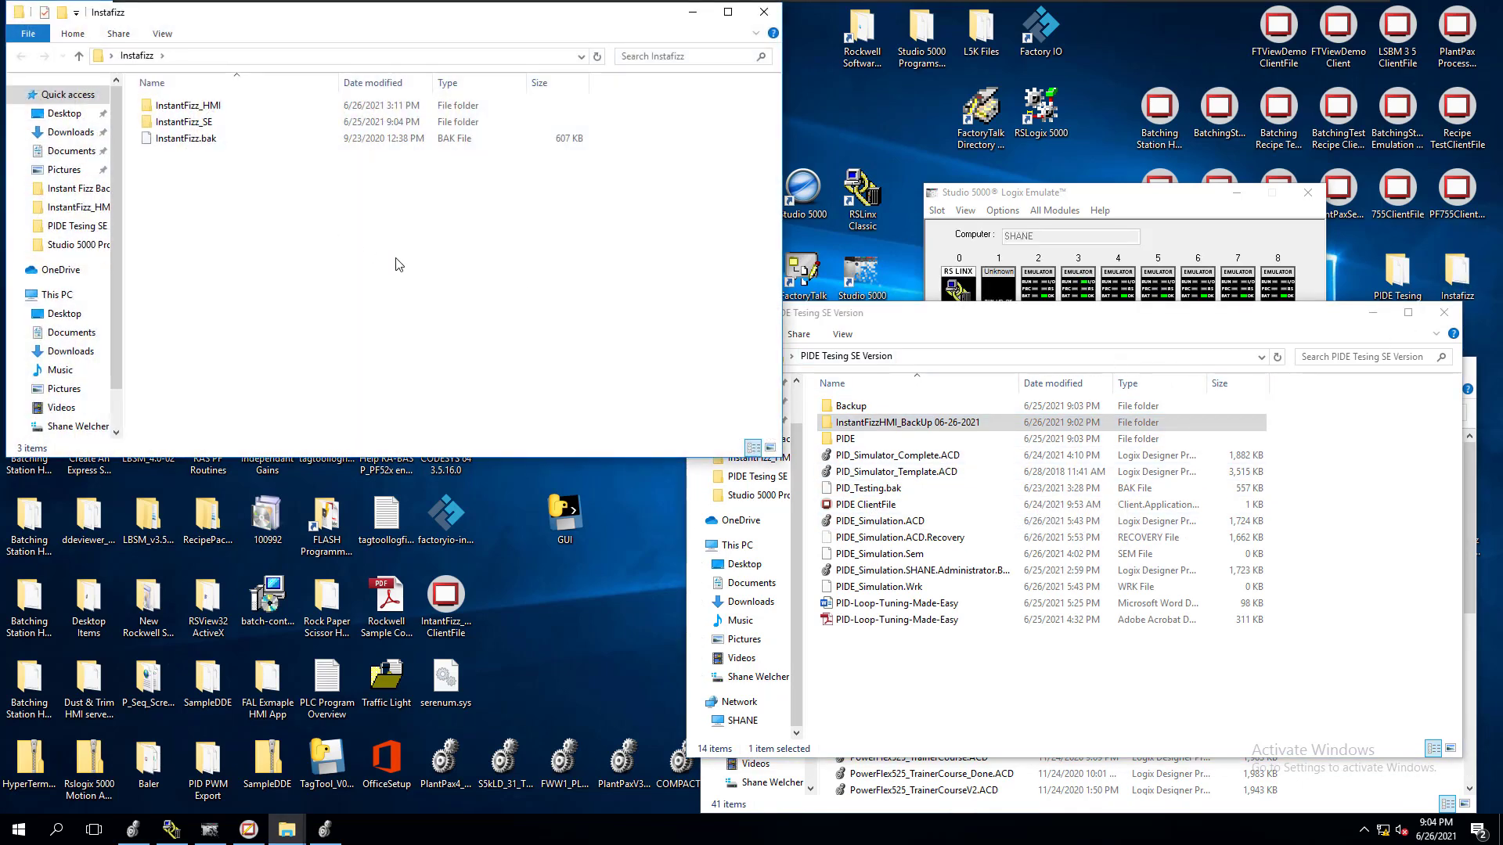
double_click(188, 106)
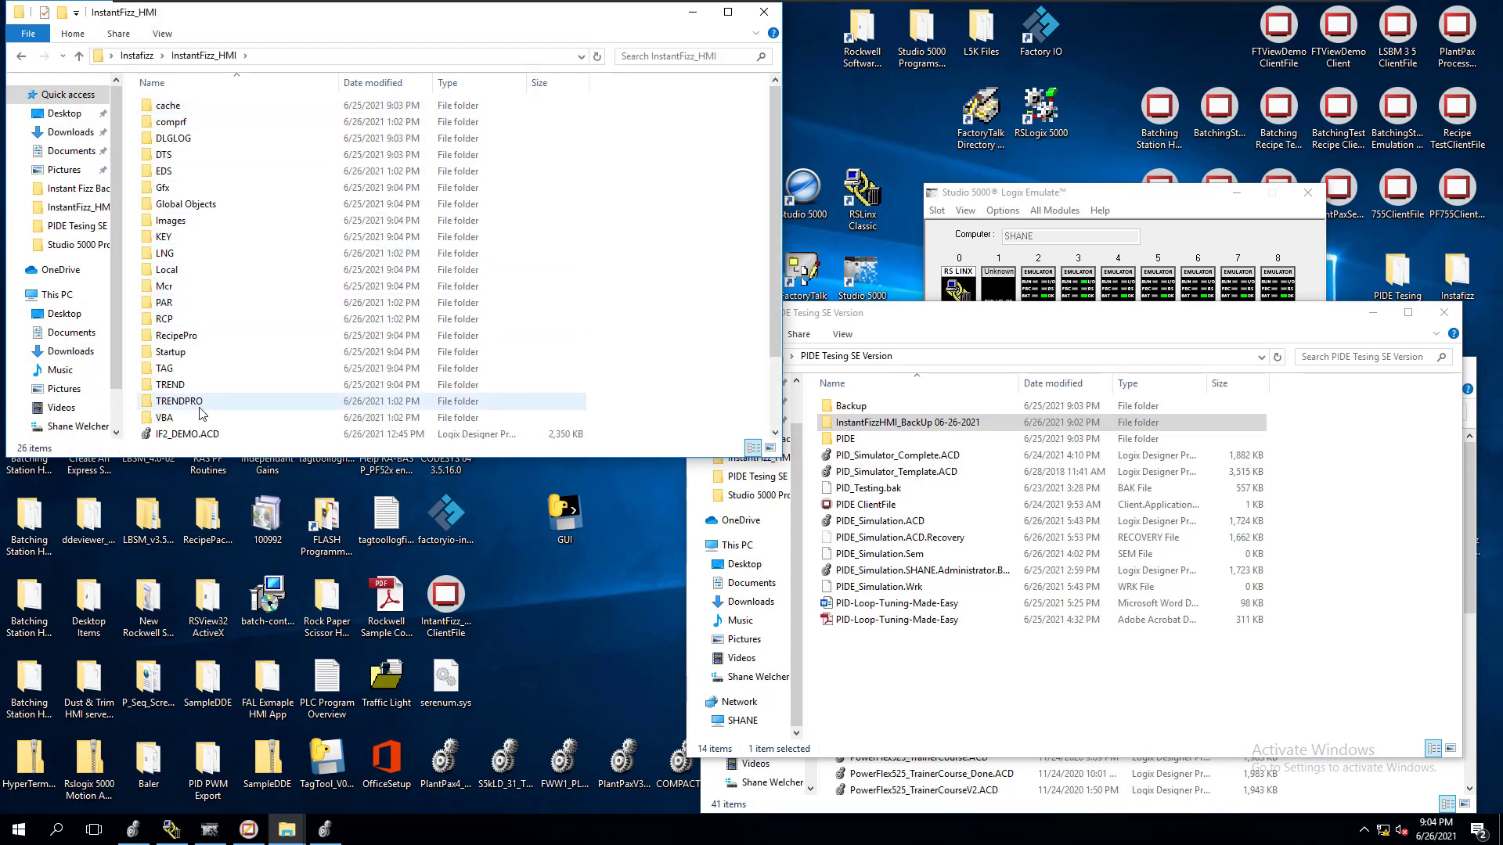
scroll(201, 407, down, 1)
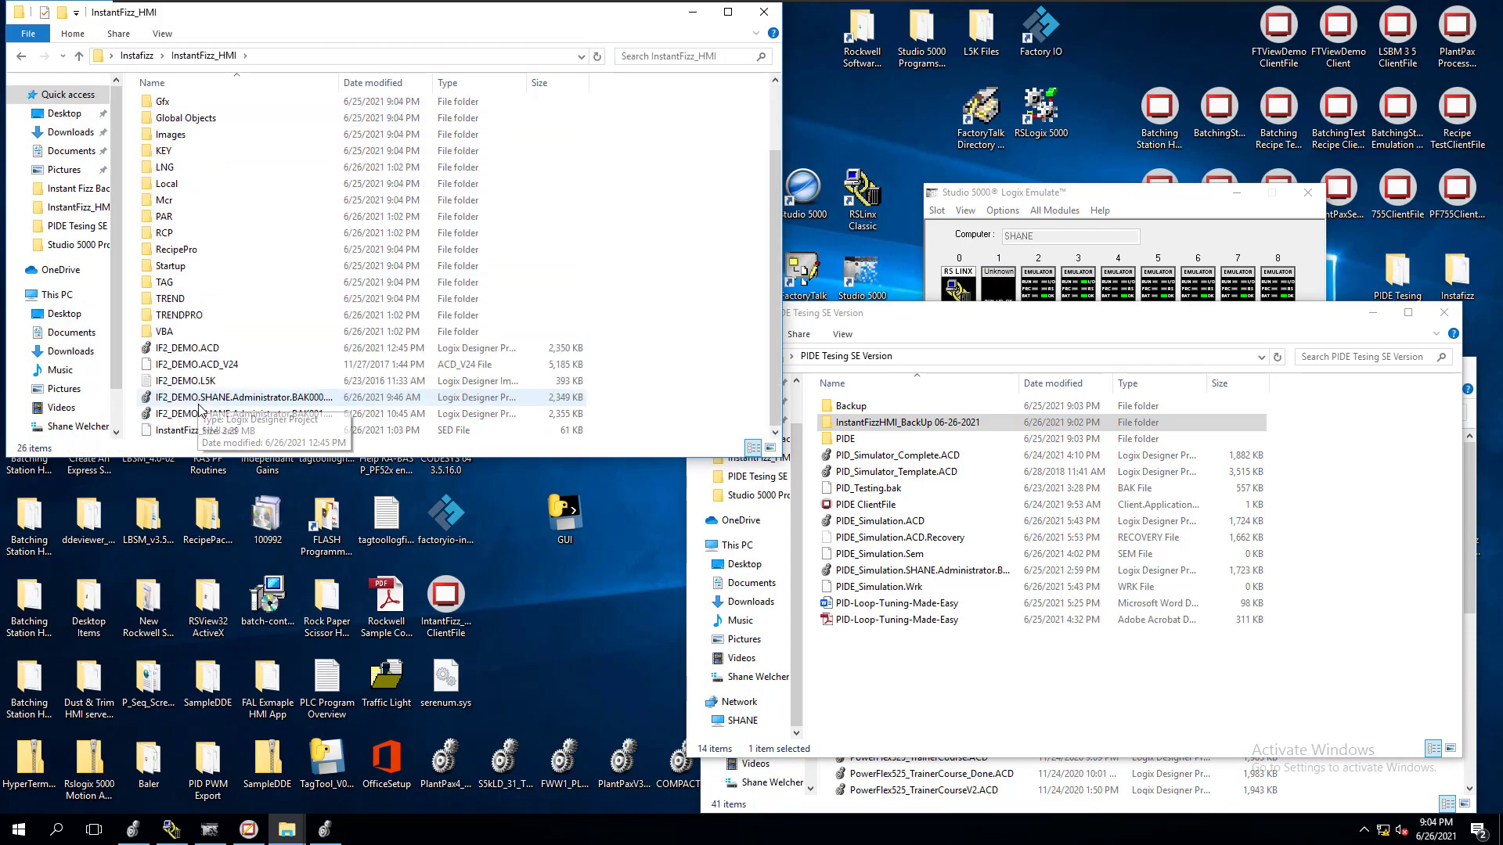
right_click(206, 354)
click(290, 521)
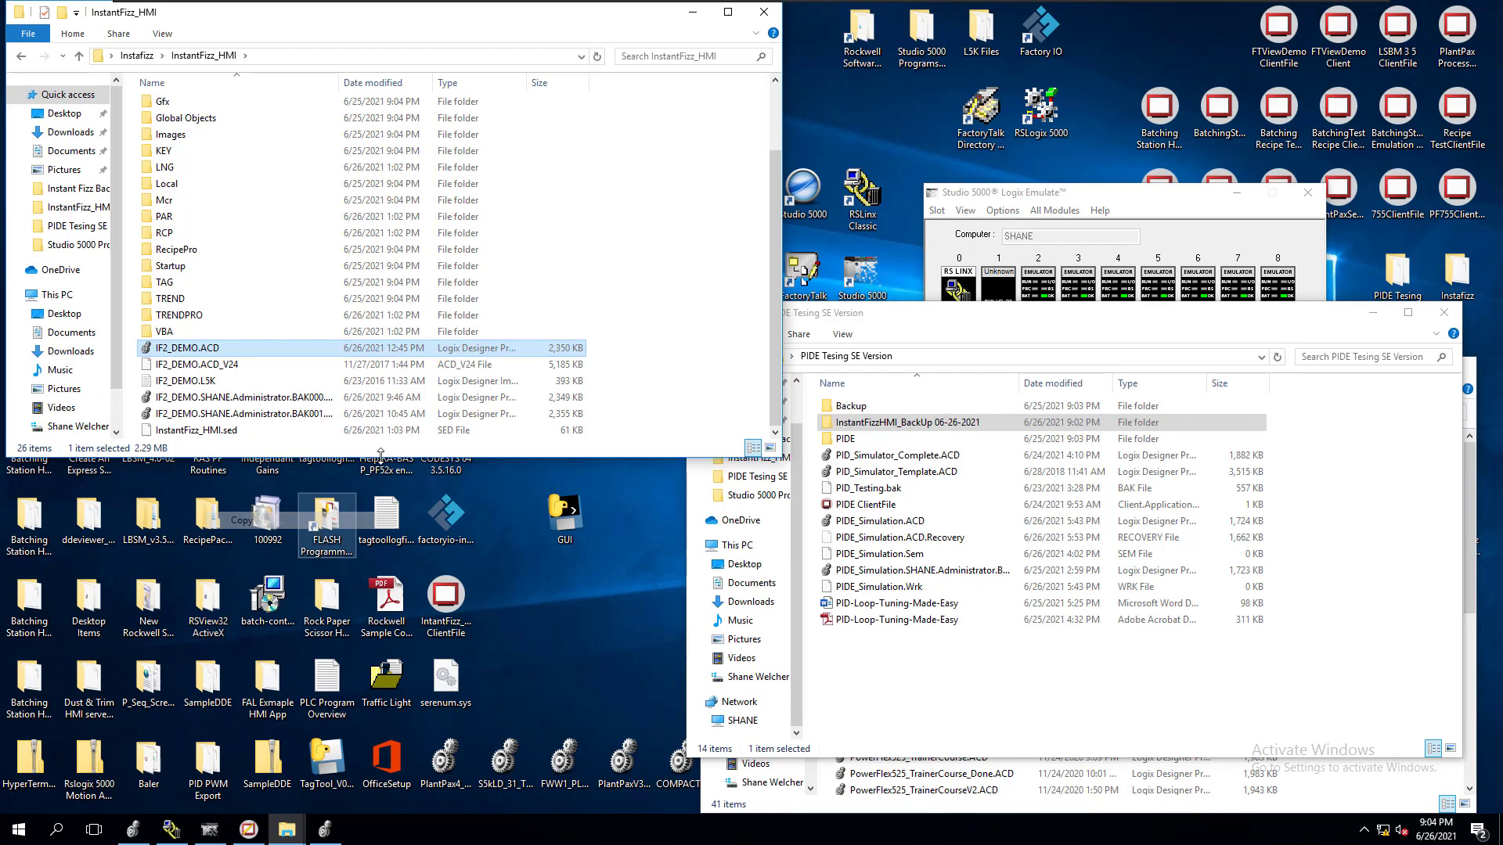
Paste IF2_DEMO.ACD into the desktop InstantFizzHMI_BackUp 06-26-2021 folder, keeping its name.
click(692, 12)
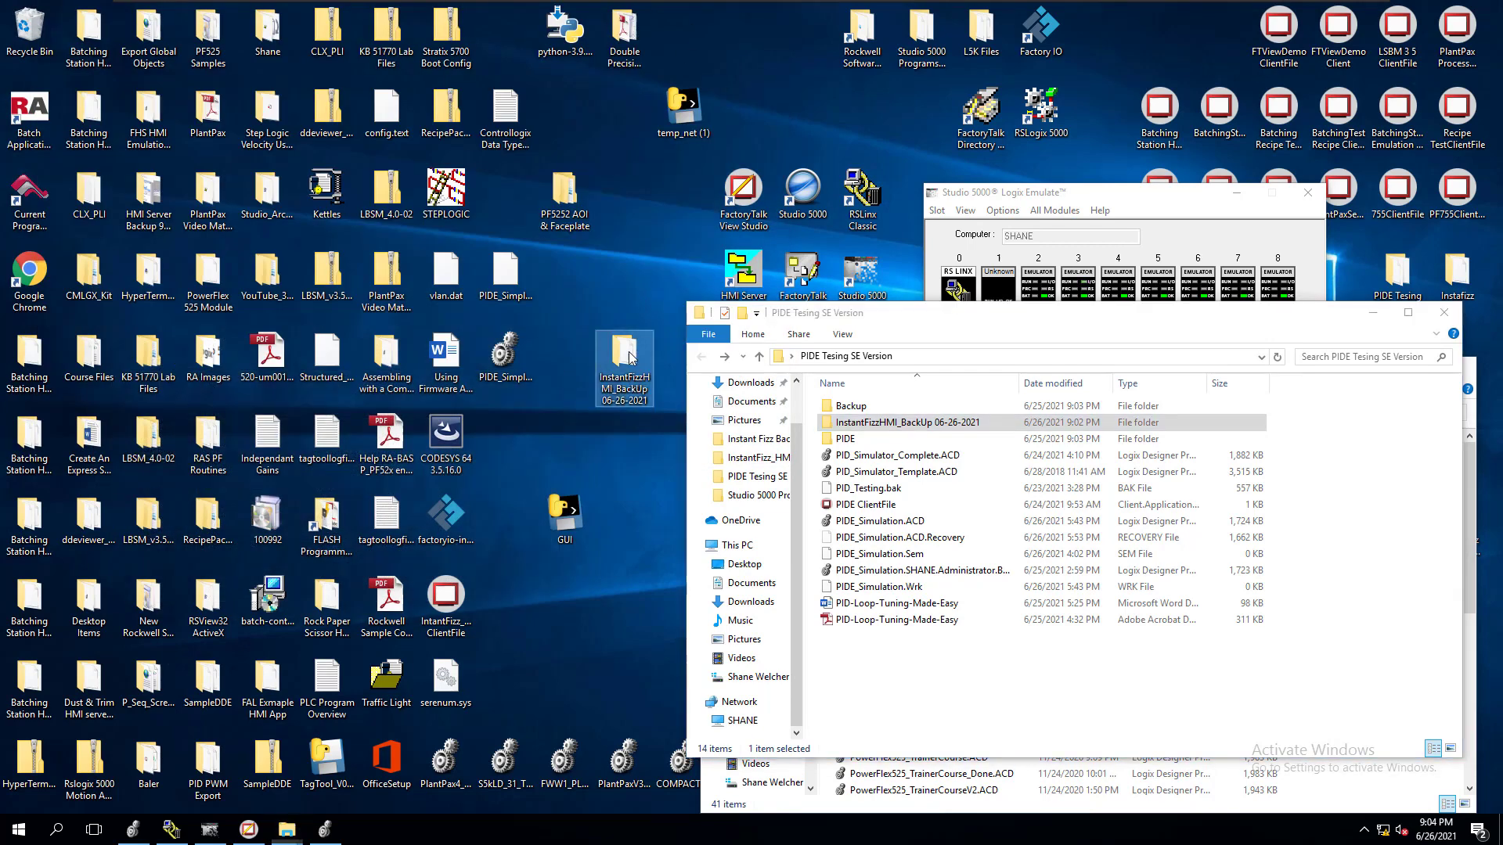
double_click(630, 357)
right_click(509, 259)
click(552, 367)
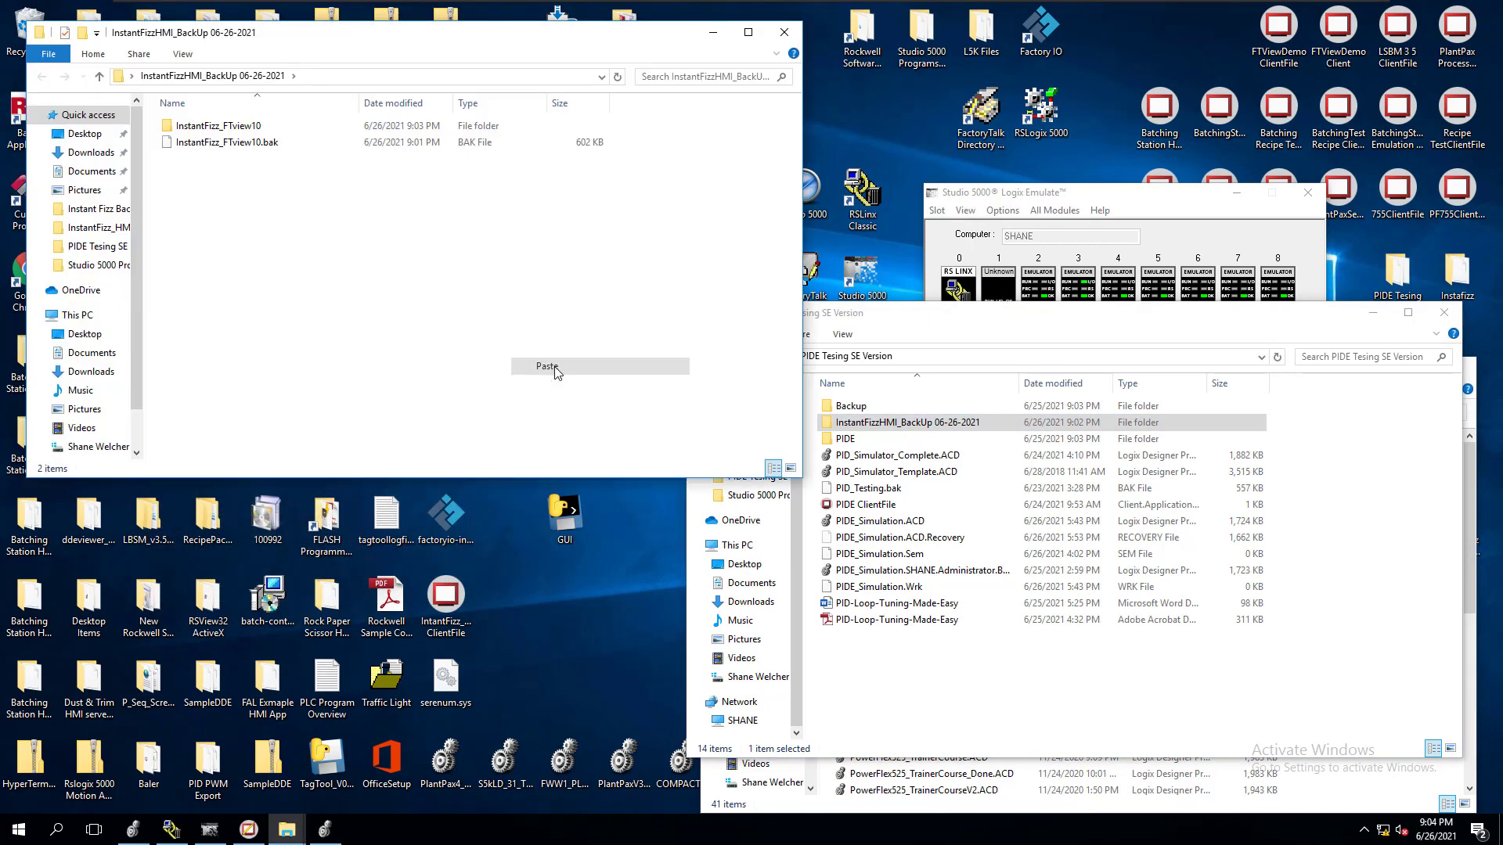
drag(556, 32, 1134, 204)
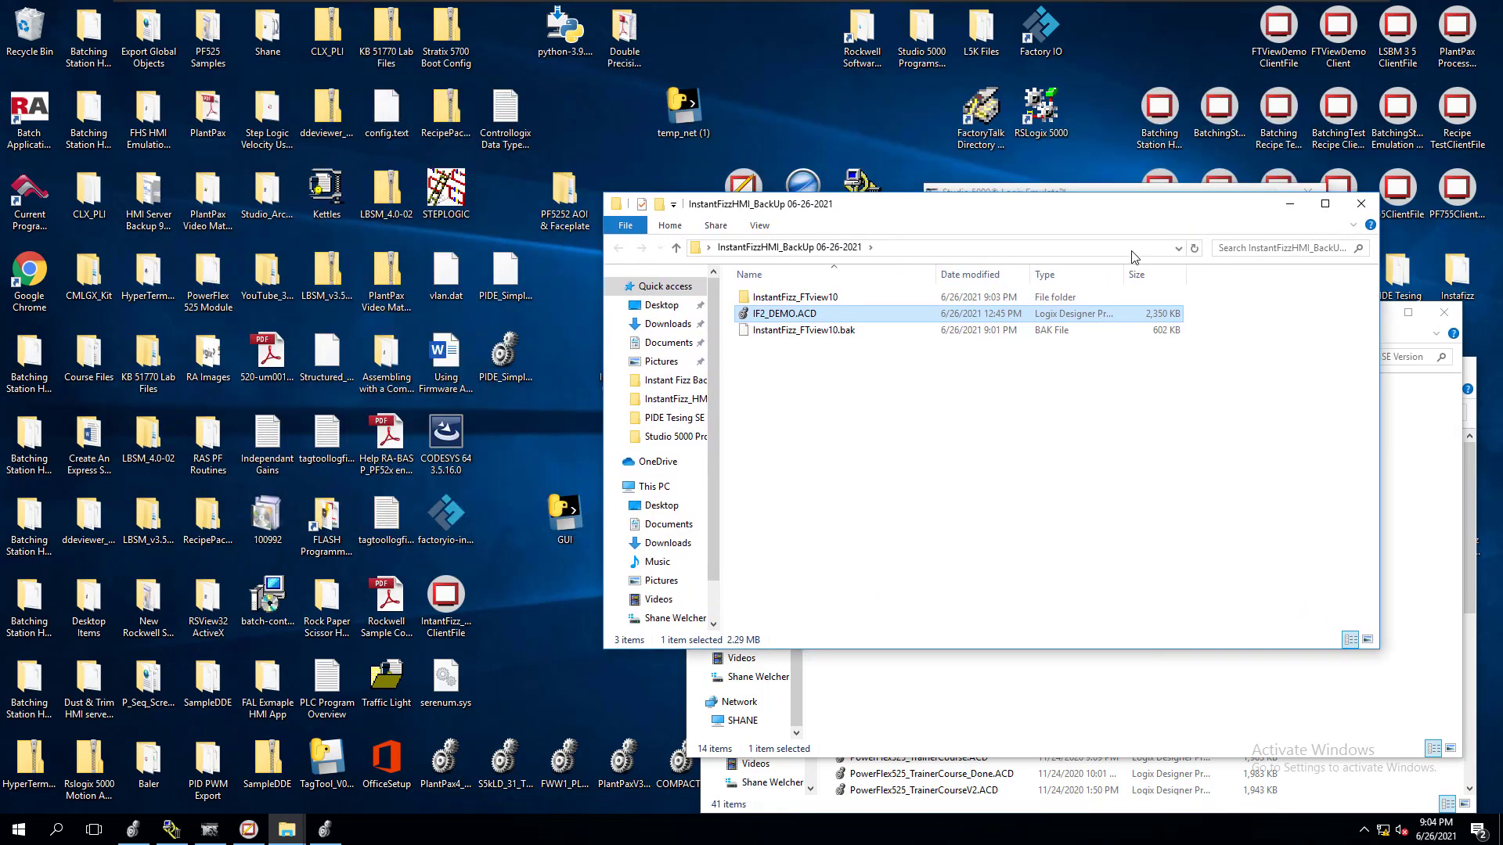
click(786, 314)
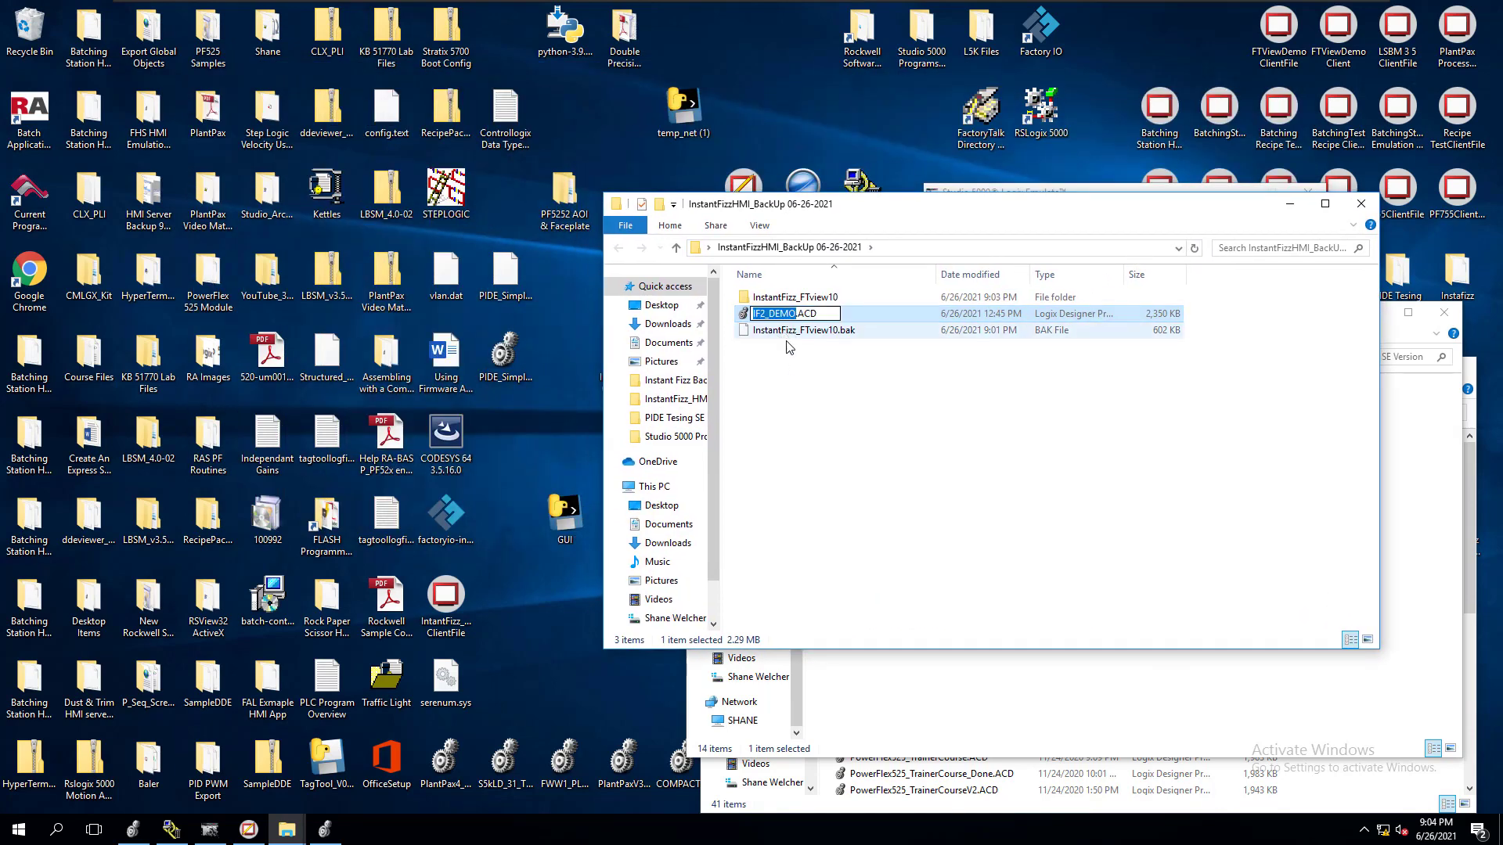
click(788, 348)
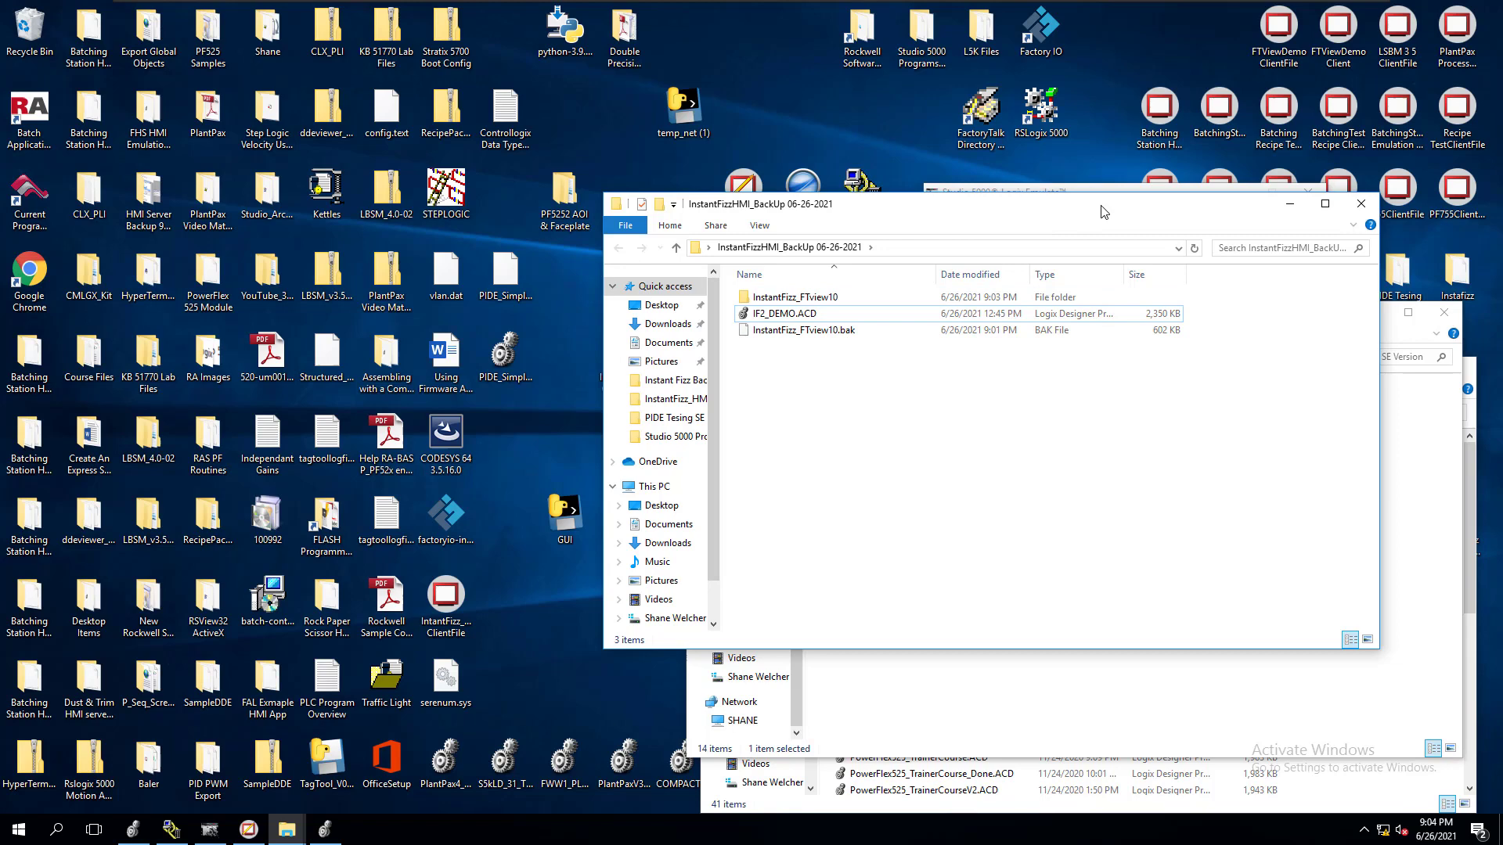
click(1362, 204)
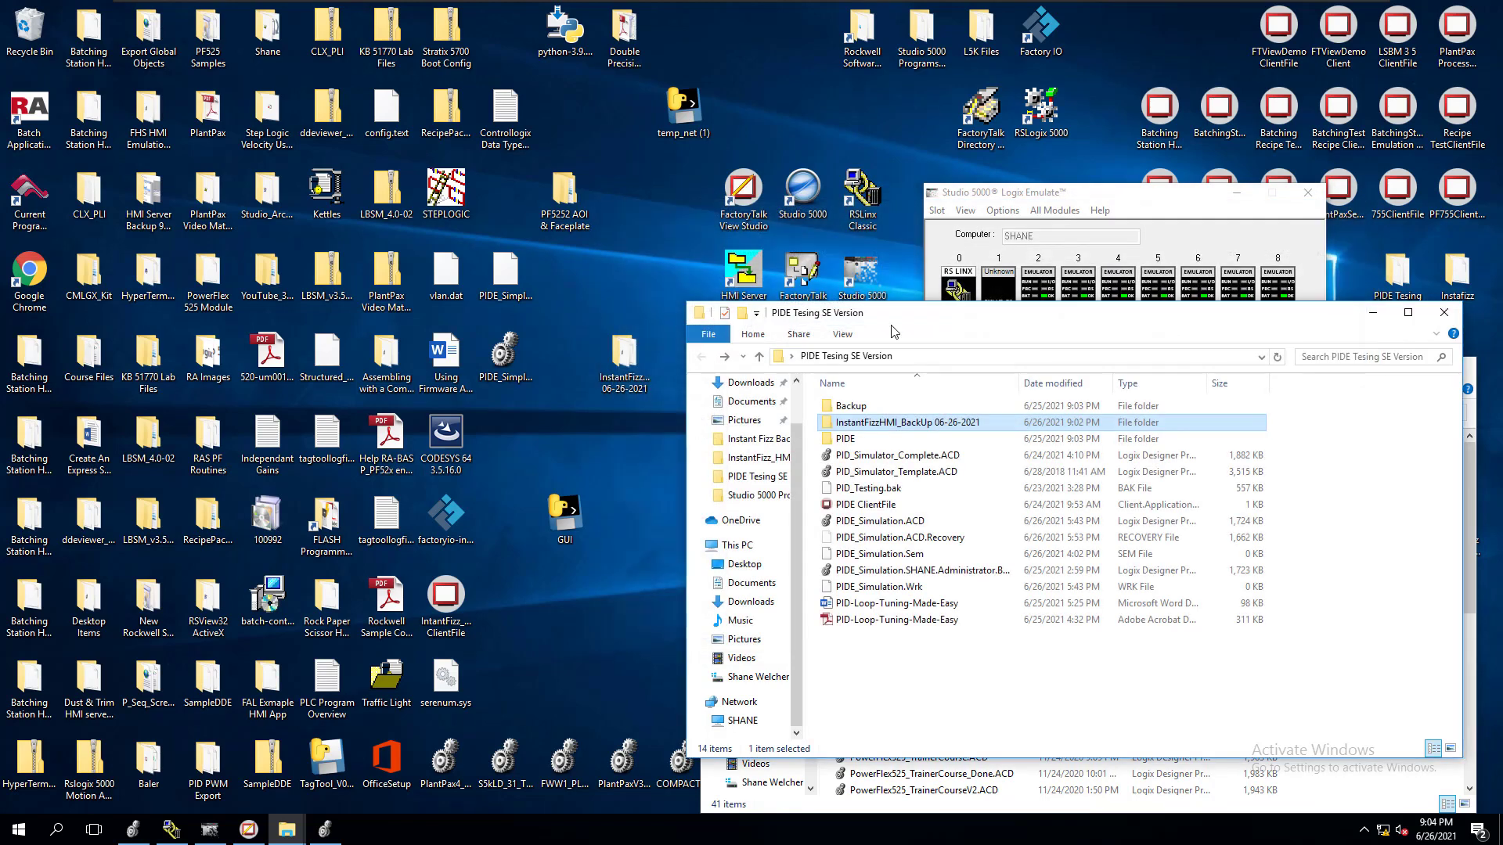
right_click(634, 394)
click(704, 650)
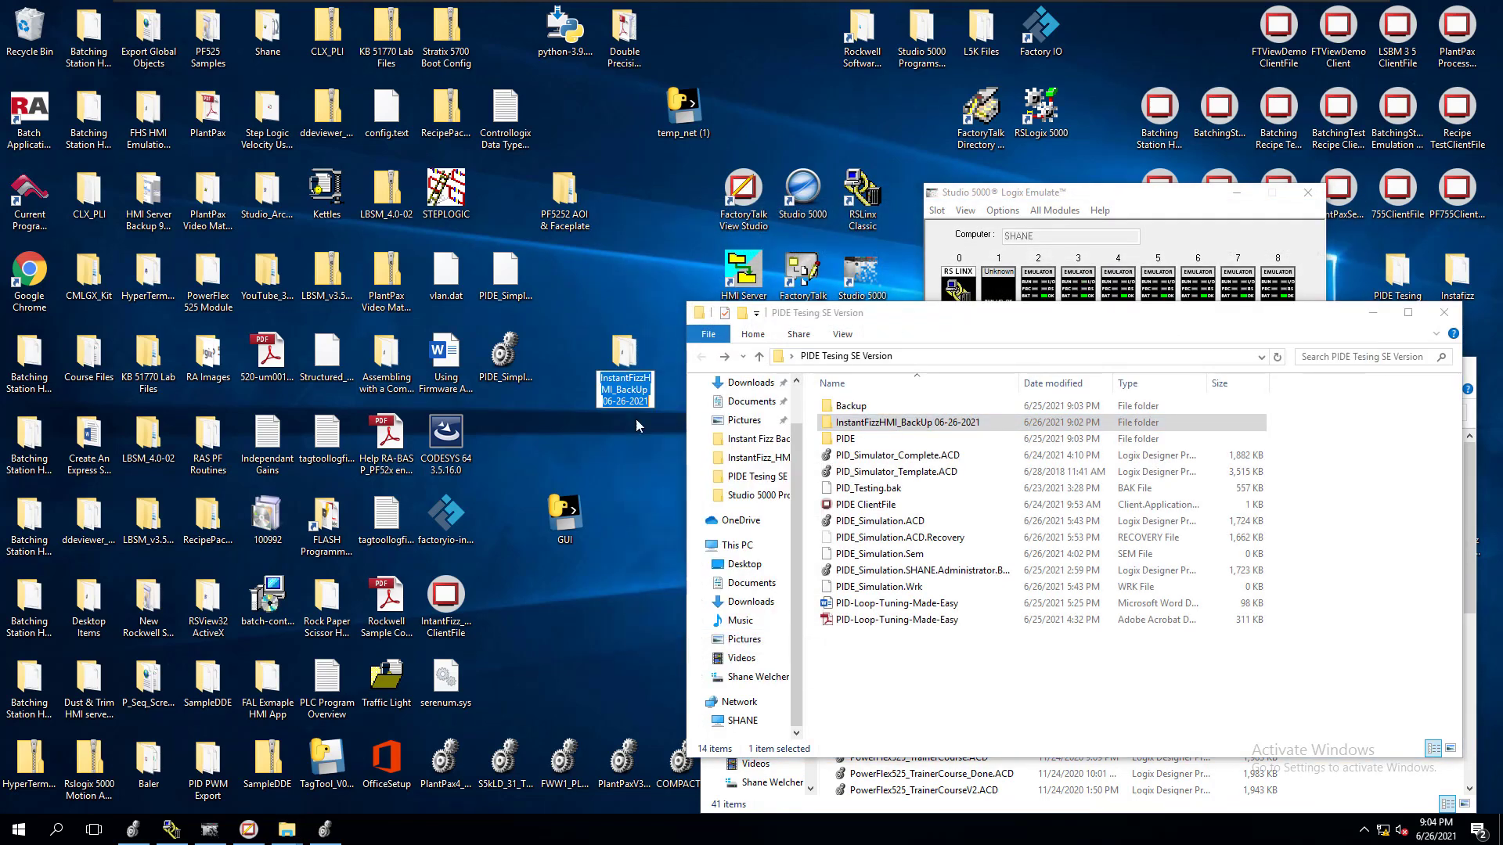
click(640, 402)
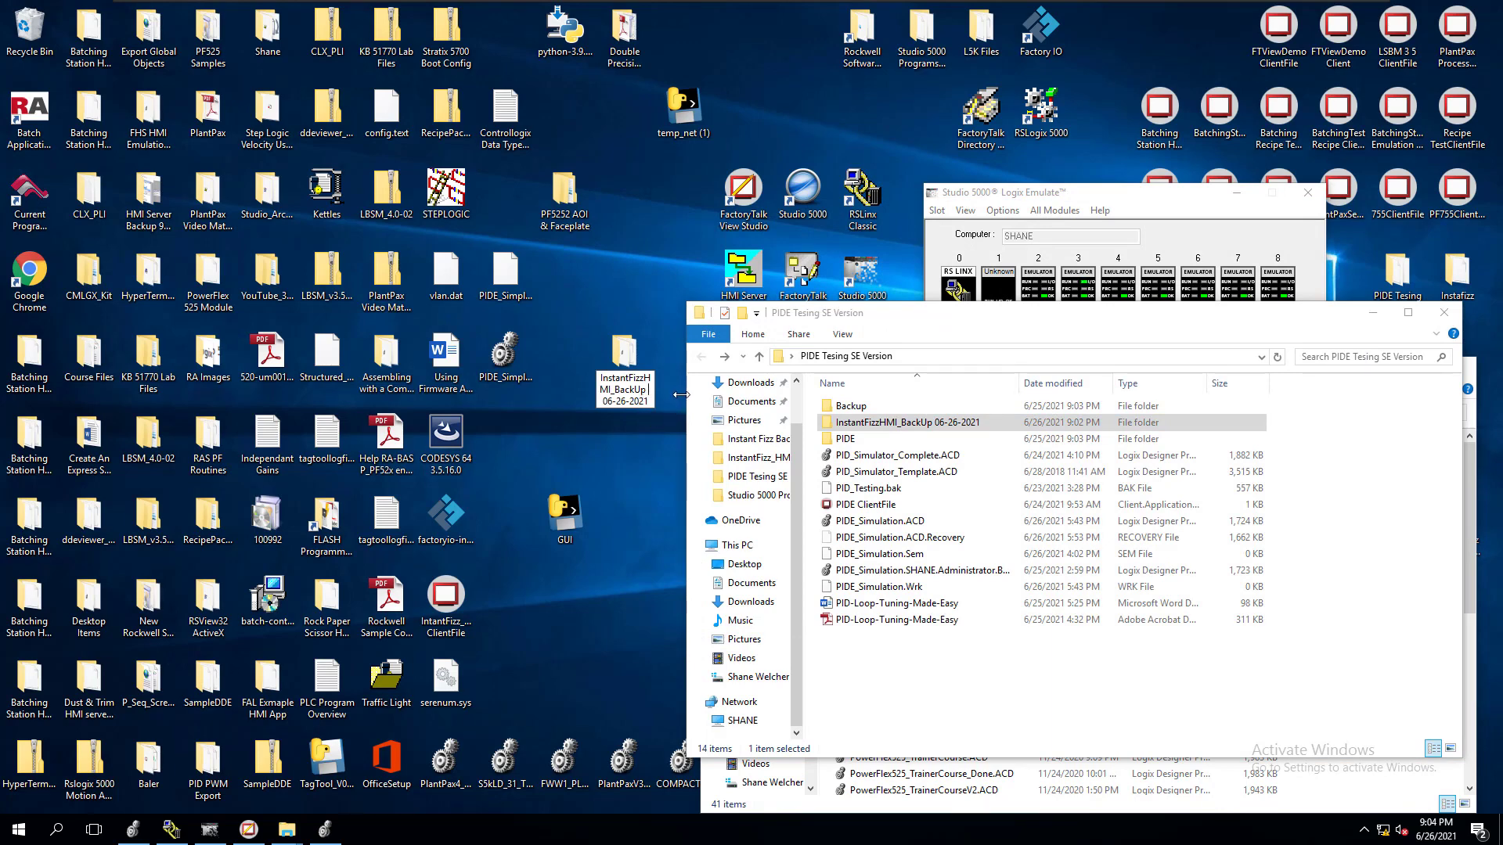
text(FTv)
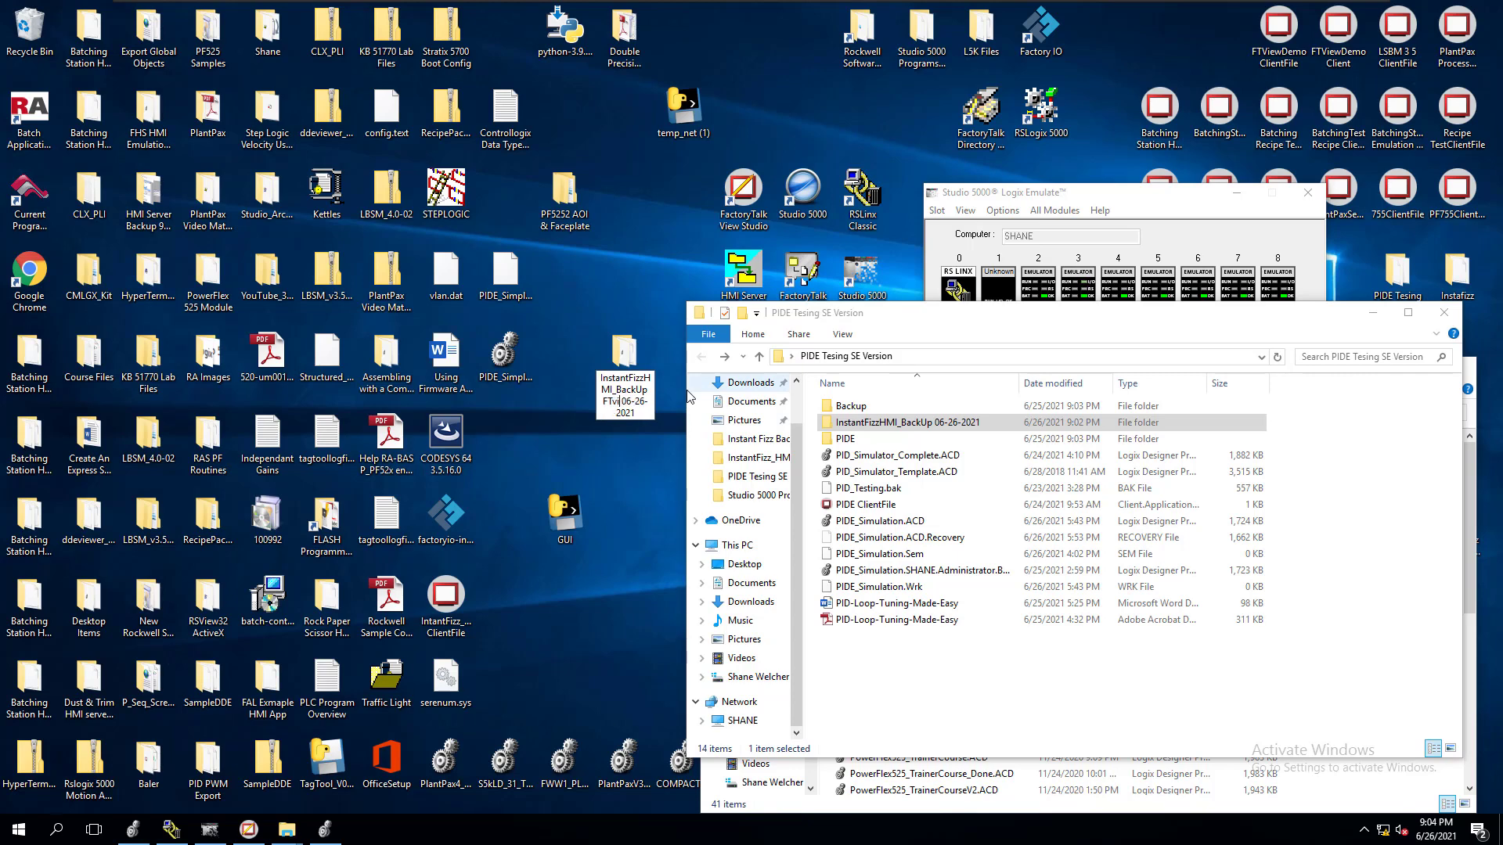
text(iew10)
click(630, 435)
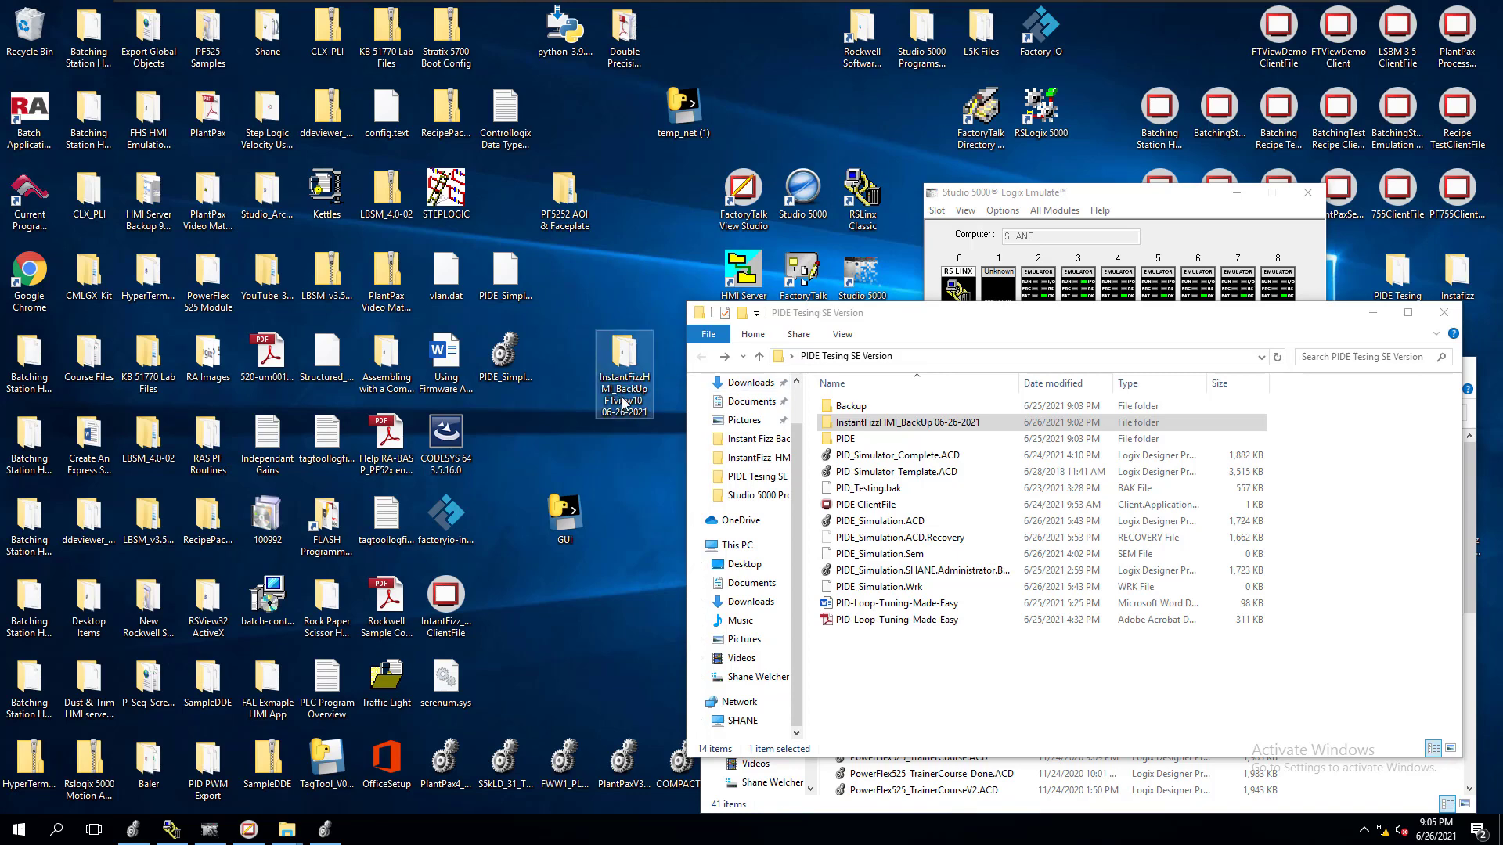
Inside the backup folder, rename IF2_DEMO.ACD to IF2_DEMO_V31.ACD and open it to check.
double_click(624, 402)
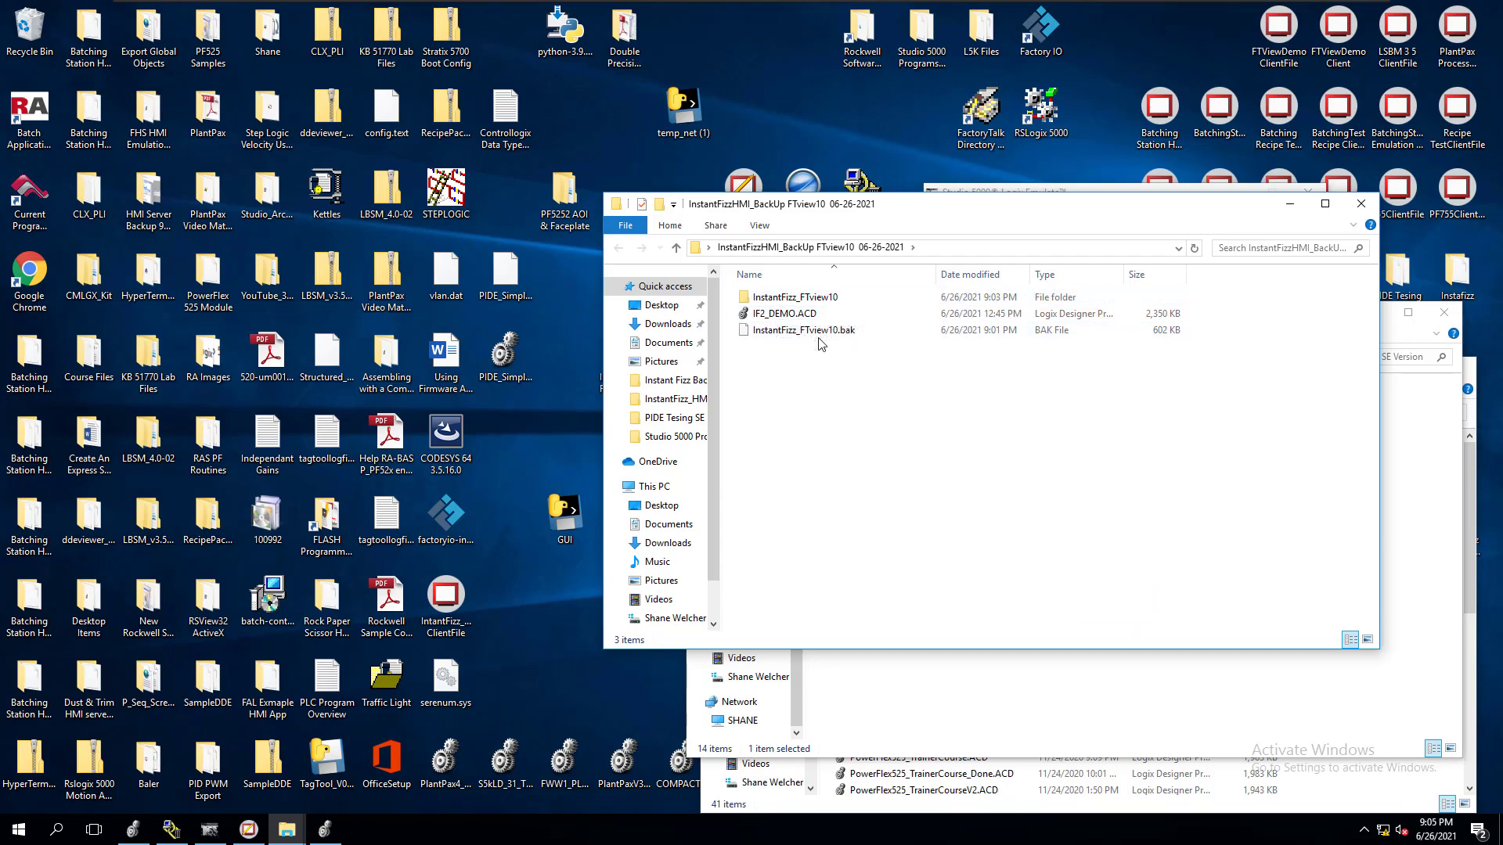
right_click(772, 316)
click(804, 543)
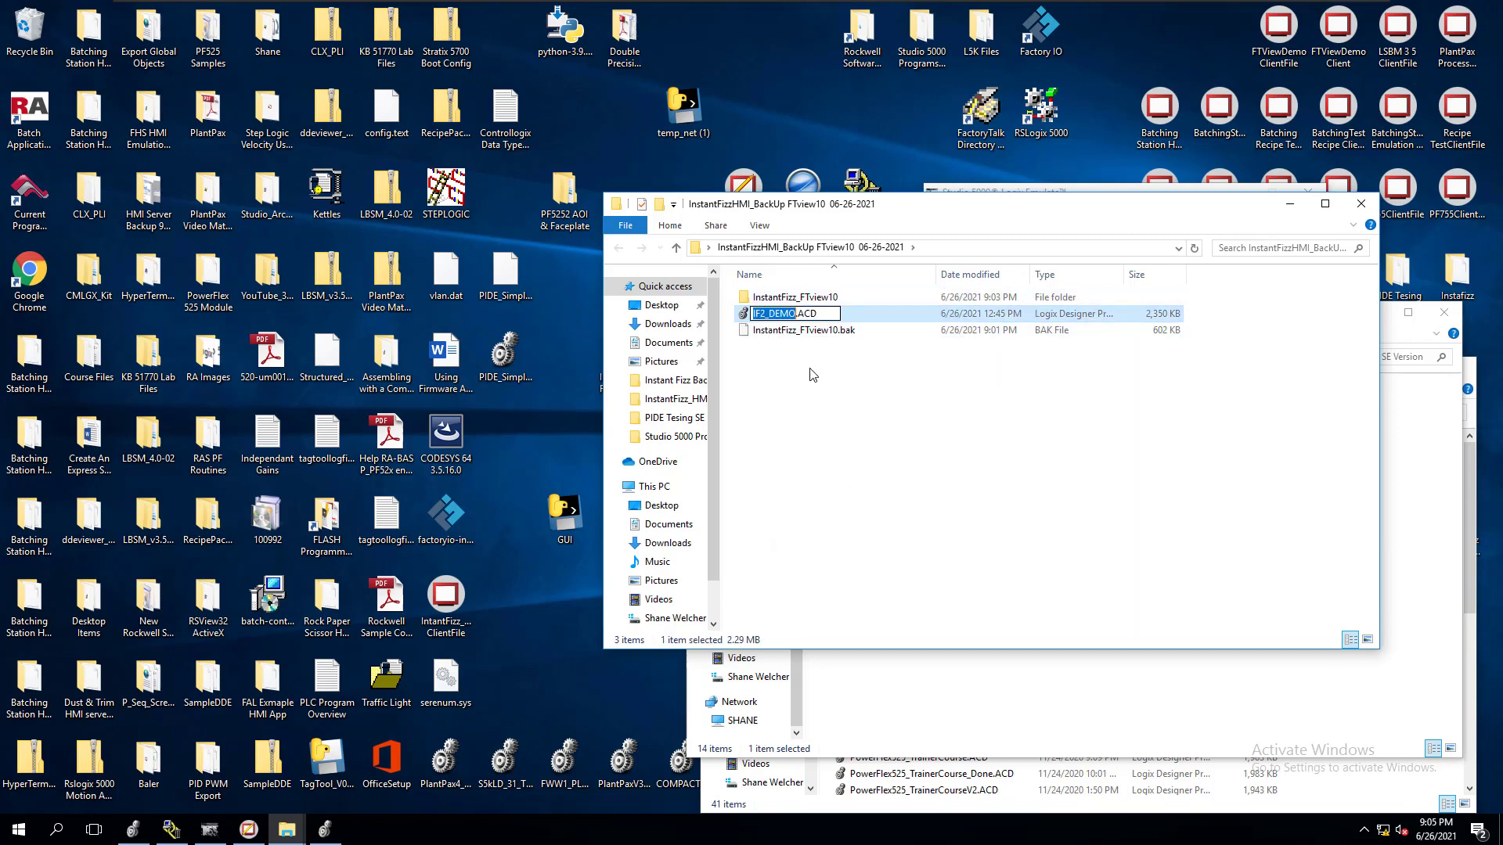
click(797, 314)
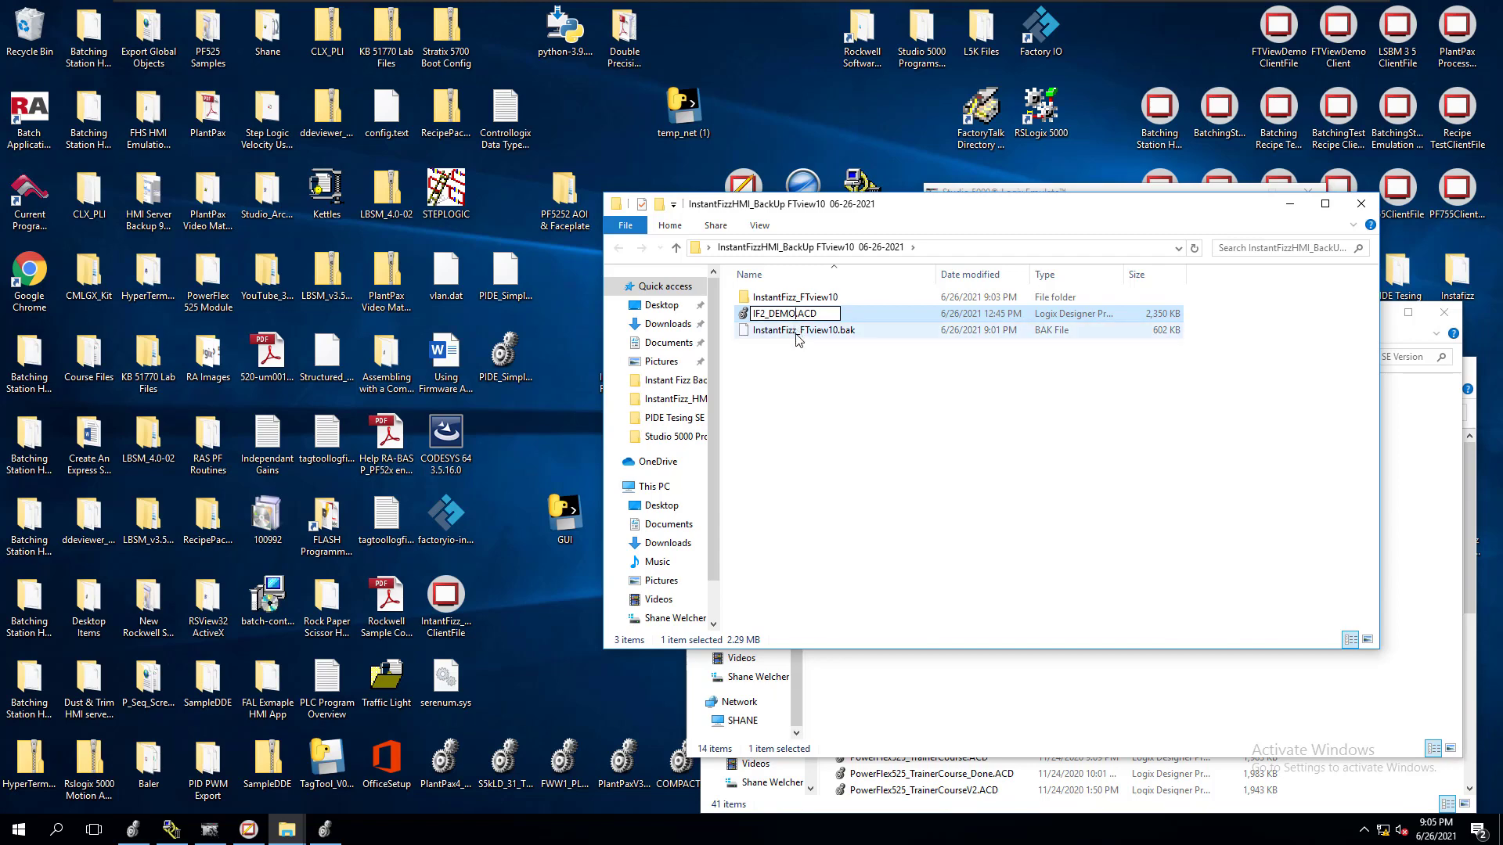
text(_V31)
click(872, 376)
click(792, 321)
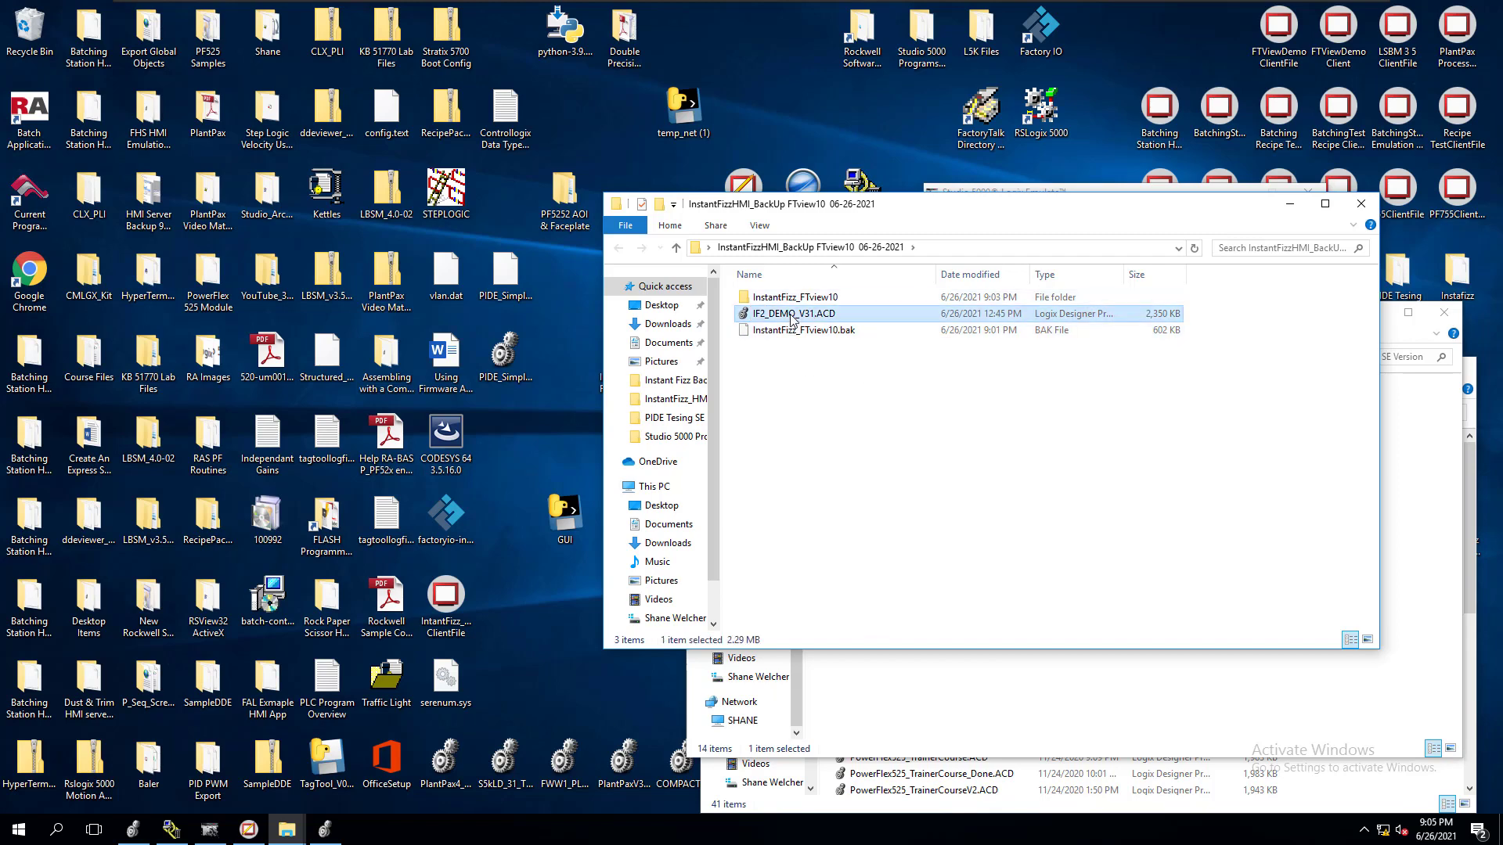
double_click(793, 318)
Compress the backup folder into a zip with its default name, placed just below the folder.
click(1360, 203)
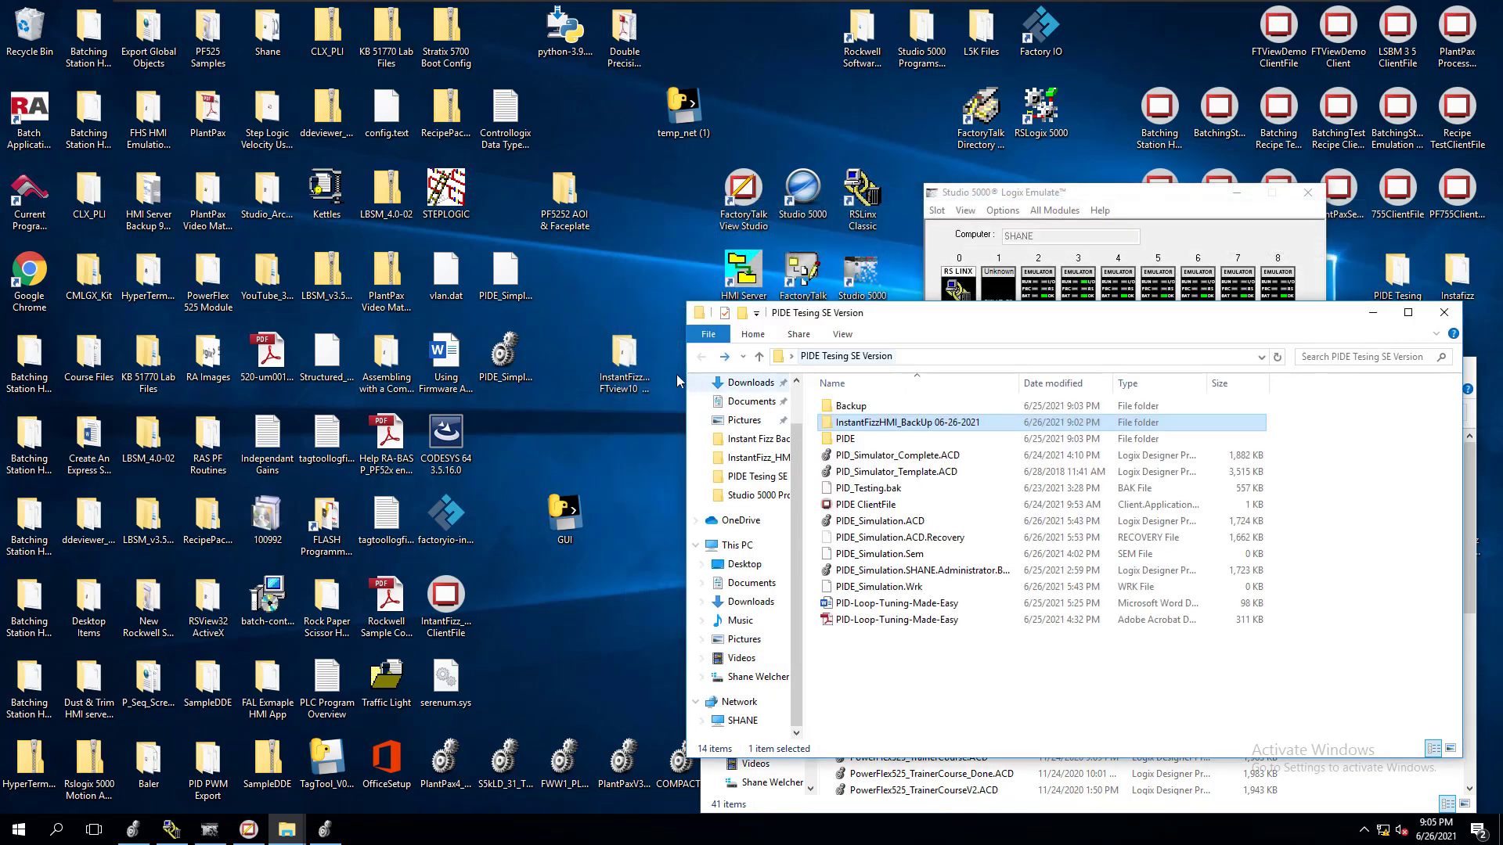
right_click(624, 376)
mouse_move(678, 519)
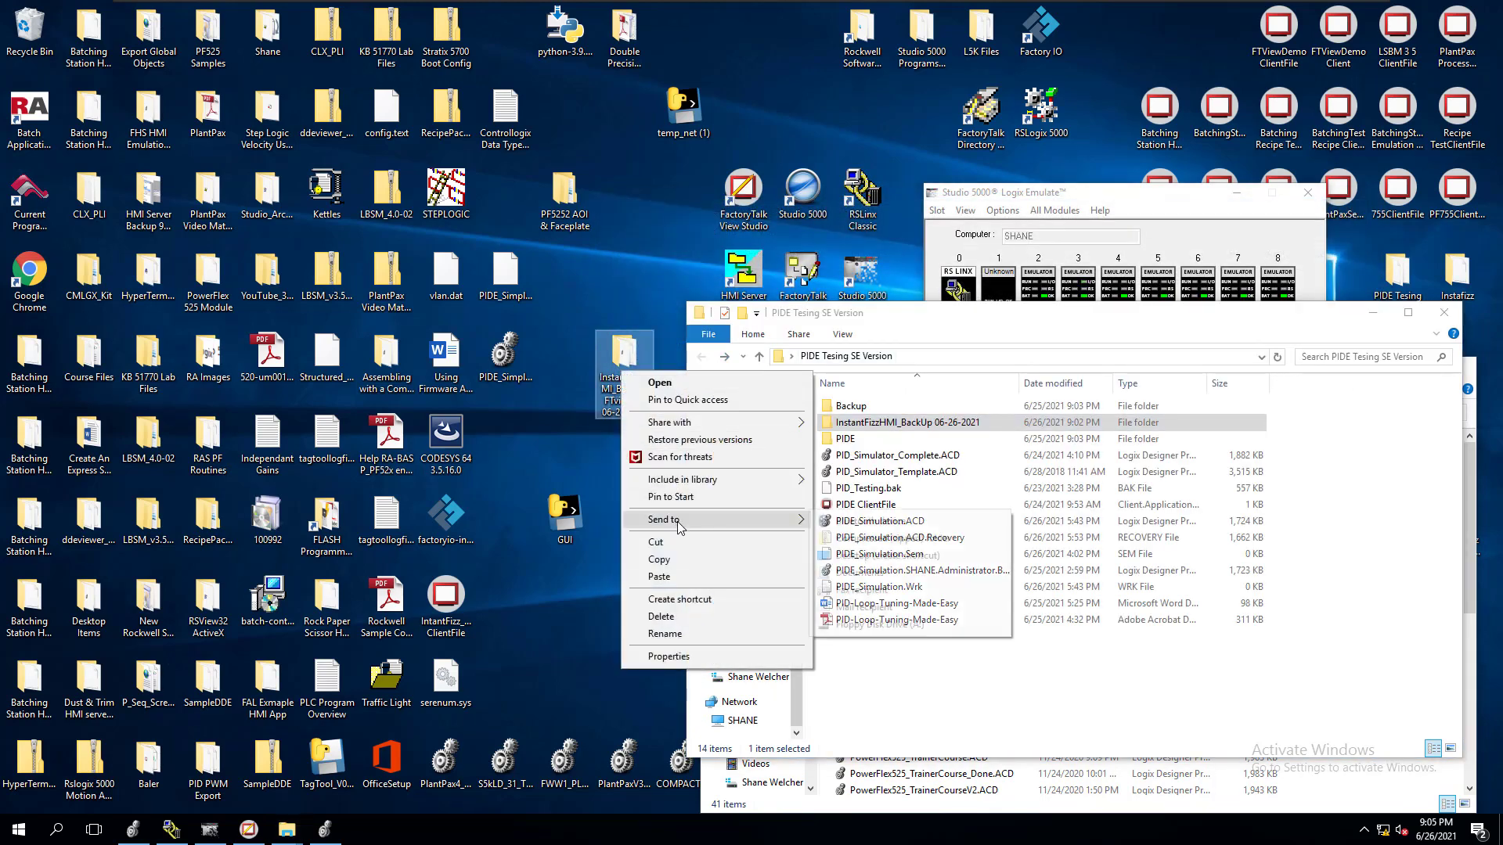
click(827, 540)
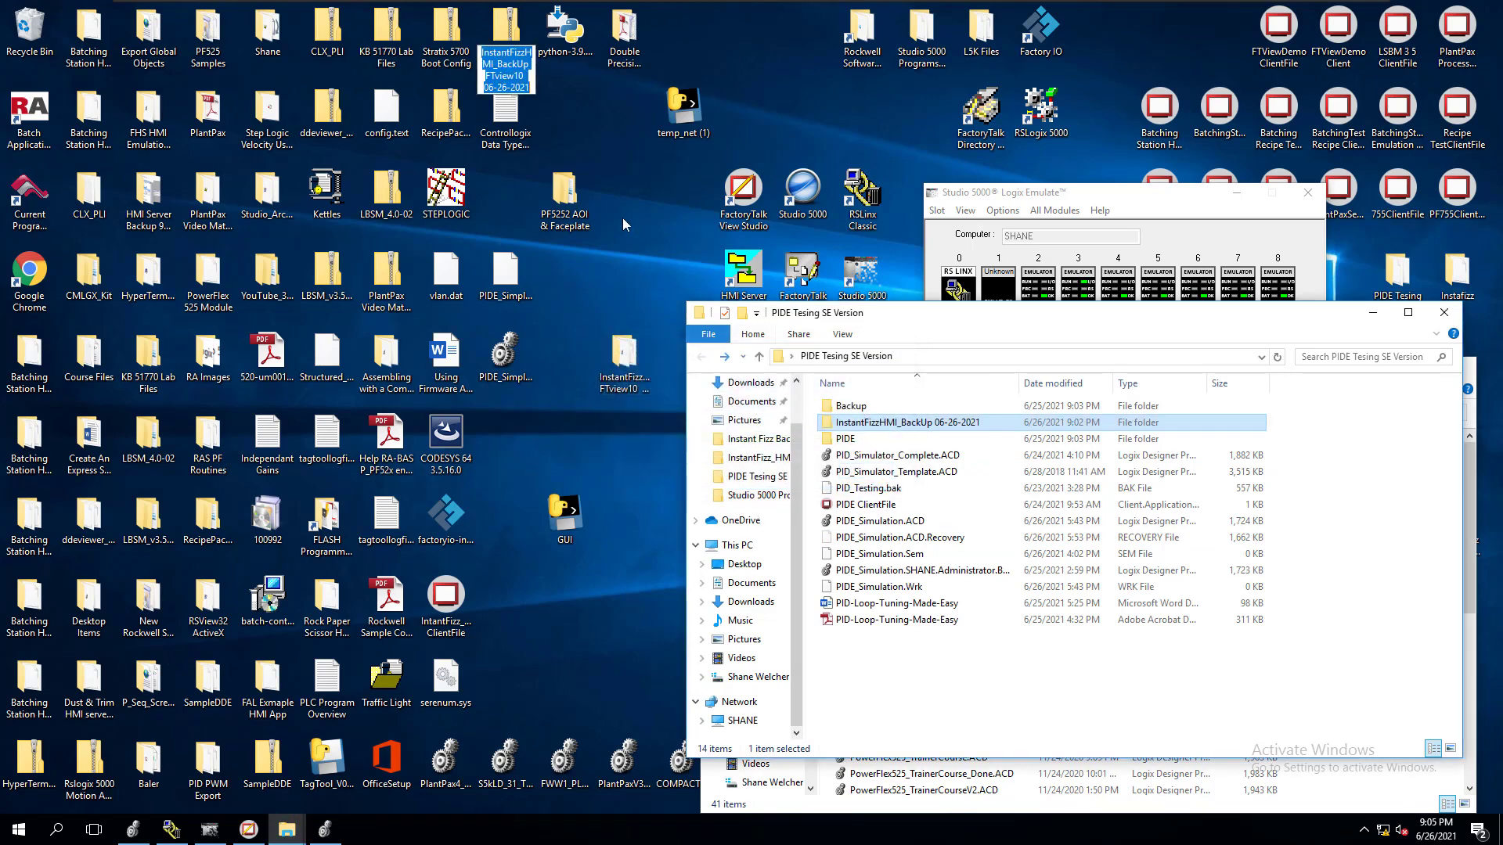
click(511, 63)
drag(511, 63, 658, 448)
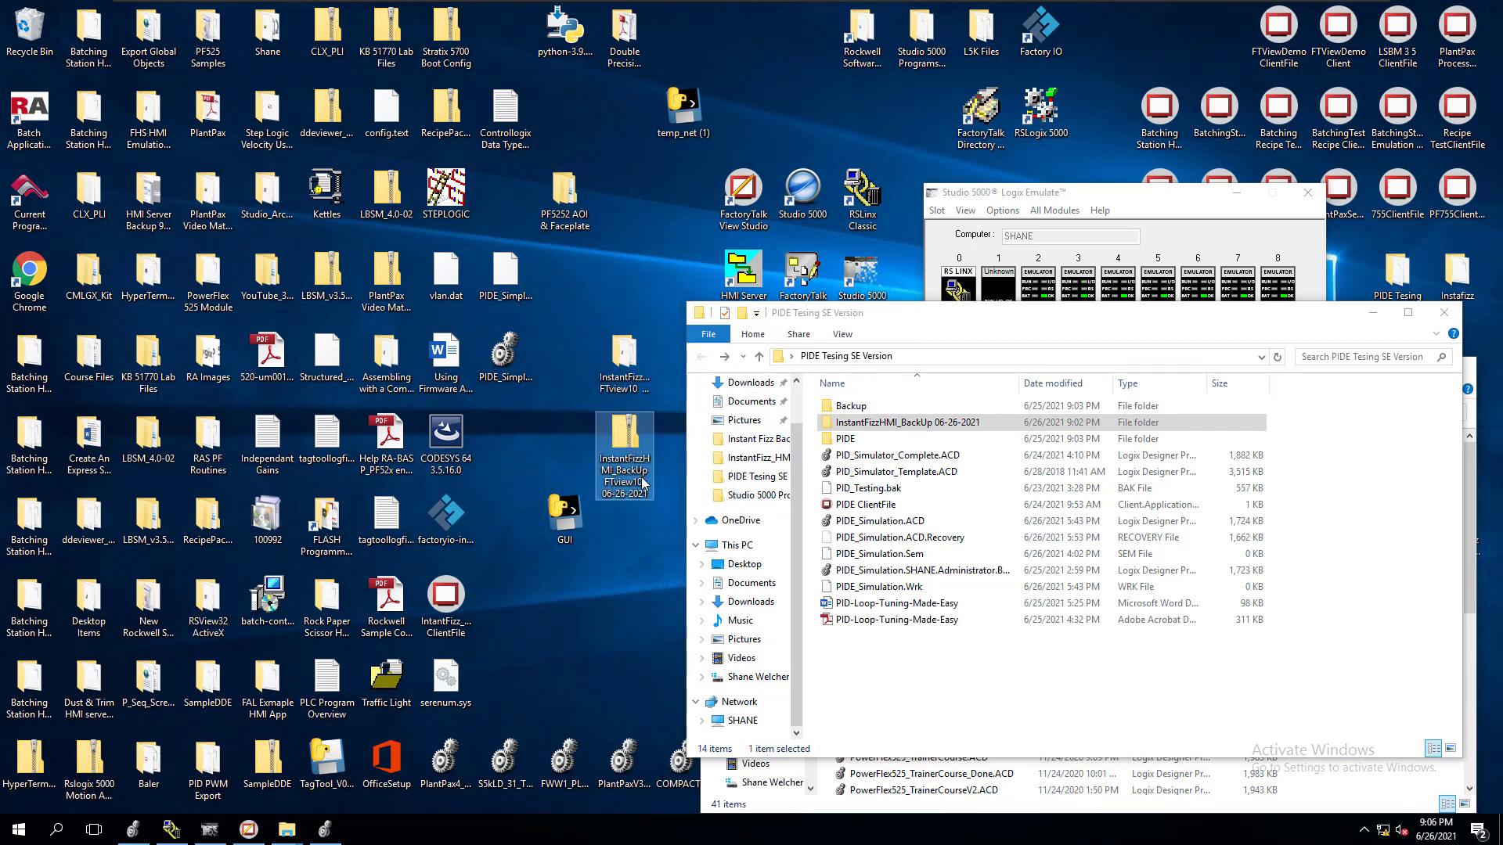